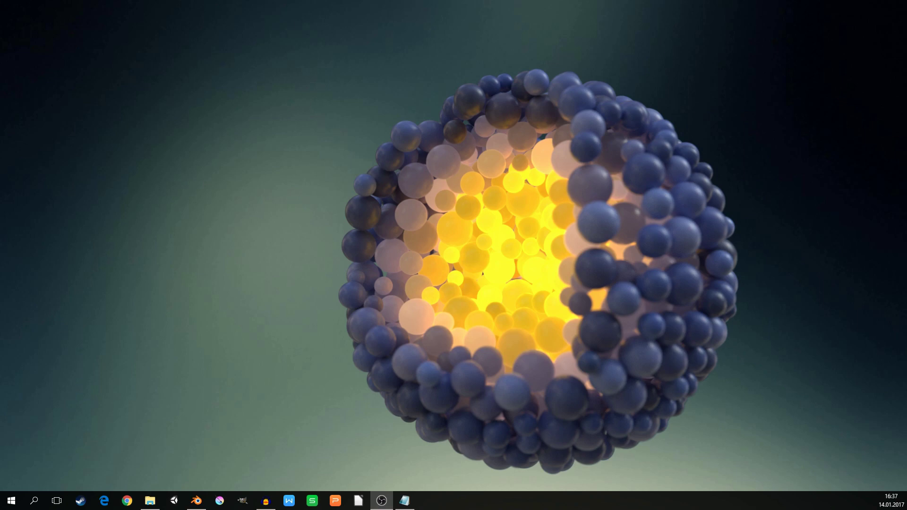
Step: Switch to Blender, add a camera, and align it to a view into the sphere cluster's cut-out
click(196, 500)
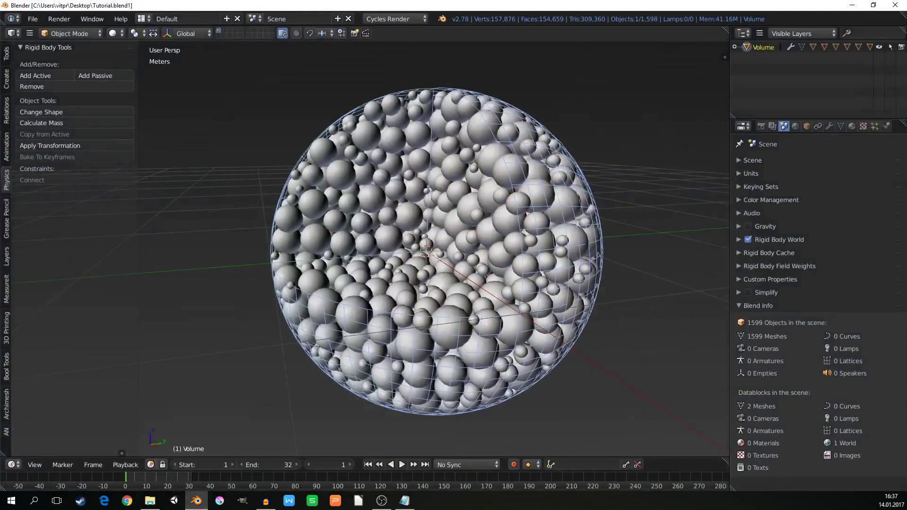
scroll(437, 251, down, 1)
shift+middle_drag(429, 251, 458, 257)
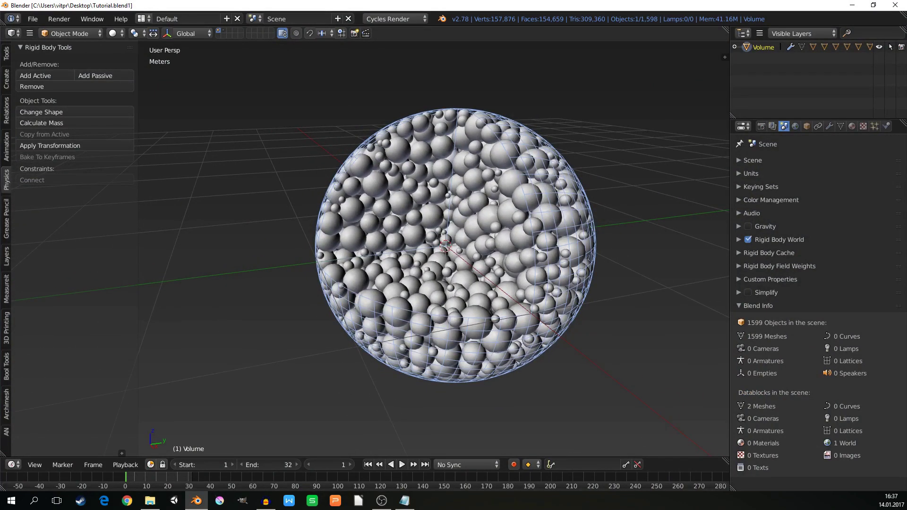
middle_drag(457, 257, 449, 247)
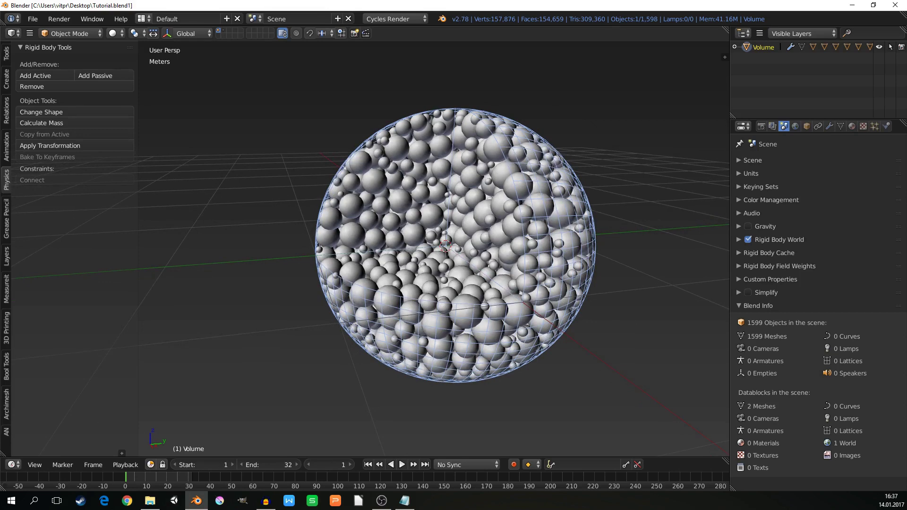
key(shift+a)
click(246, 311)
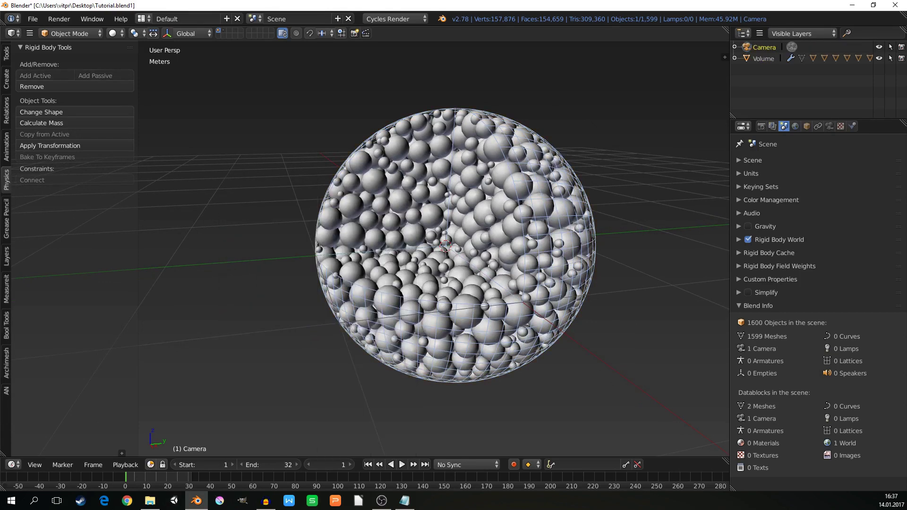
key(KP_0)
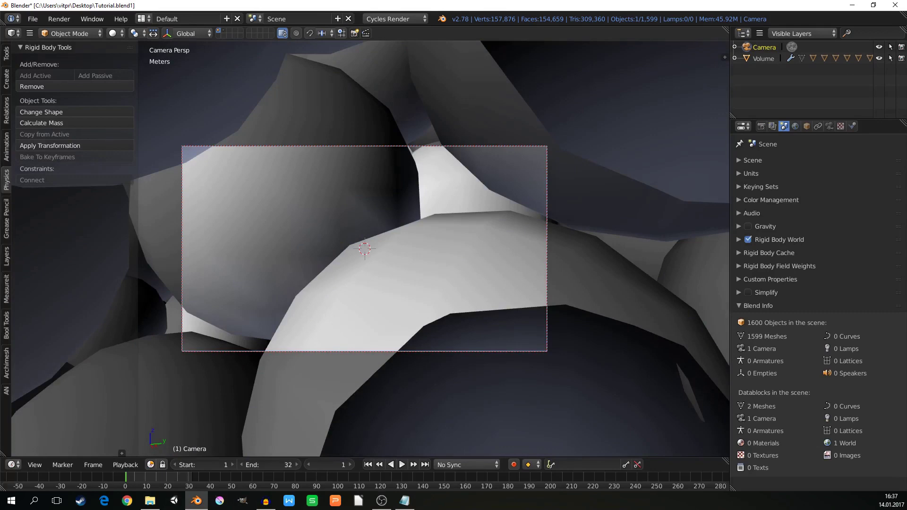
key(ctrl+alt+KP_0)
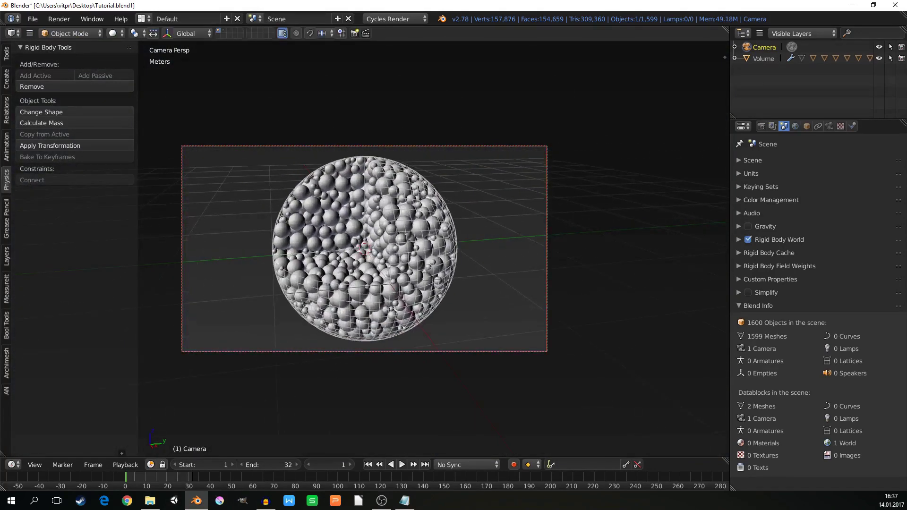
Step: Turn on Lock Camera to View so that view navigation moves the camera
key(n)
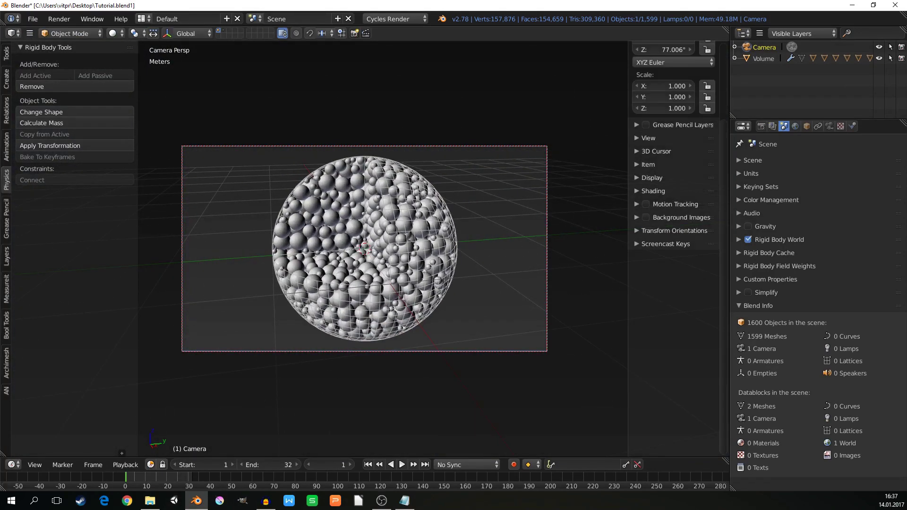
click(648, 139)
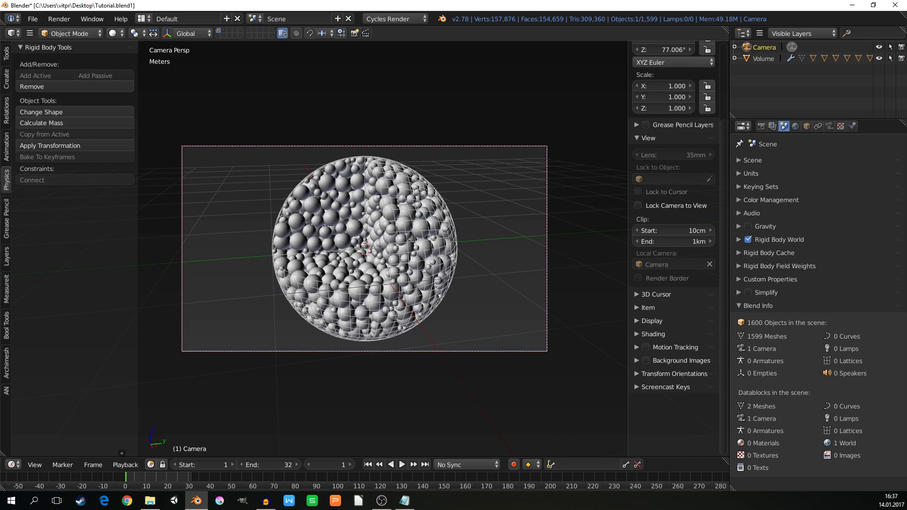
click(638, 205)
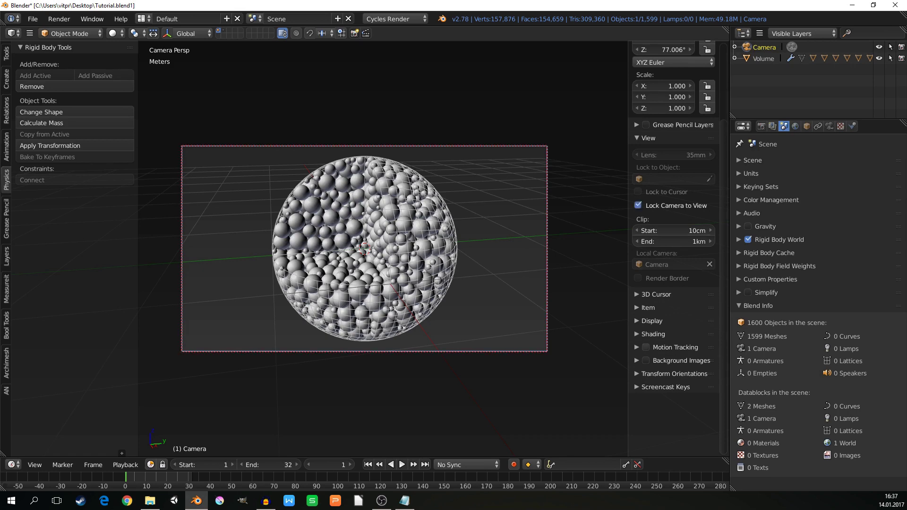
Step: Start the Screencast Keys display and select the Volume object
click(665, 388)
click(673, 404)
click(665, 387)
key(n)
click(763, 59)
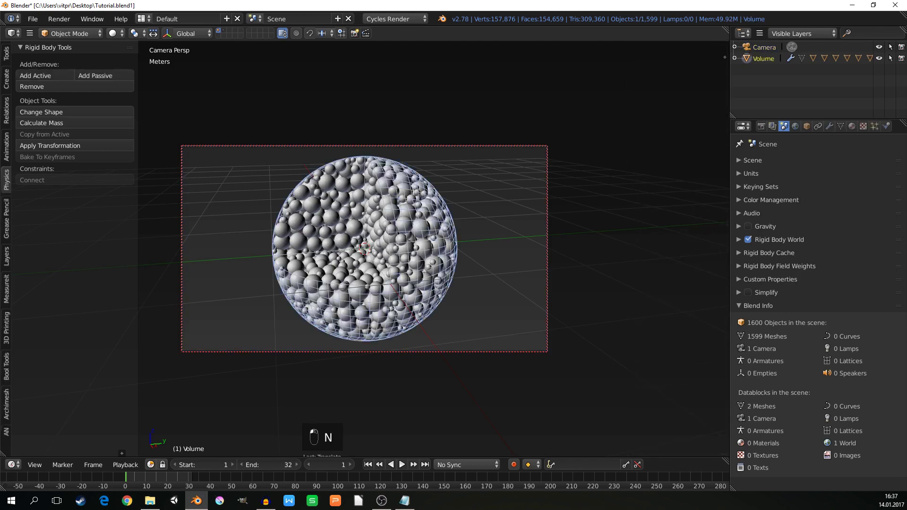
Step: Reframe the locked camera so the sphere cluster sits smaller and off-centre in the frame, and release the camera lock
middle_drag(387, 250, 406, 222)
scroll(415, 231, down, 2)
scroll(409, 223, down, 1)
scroll(409, 222, up, 1)
middle_drag(394, 276, 398, 276)
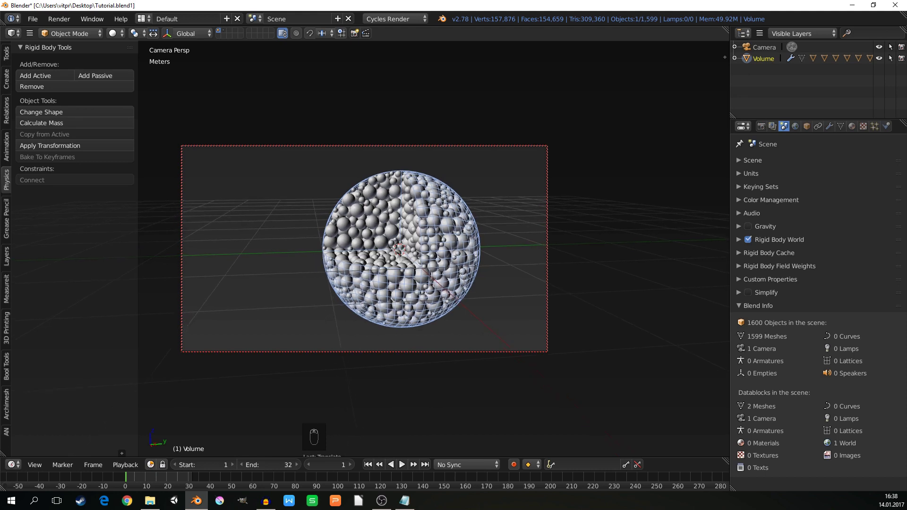
key(n)
key(n)
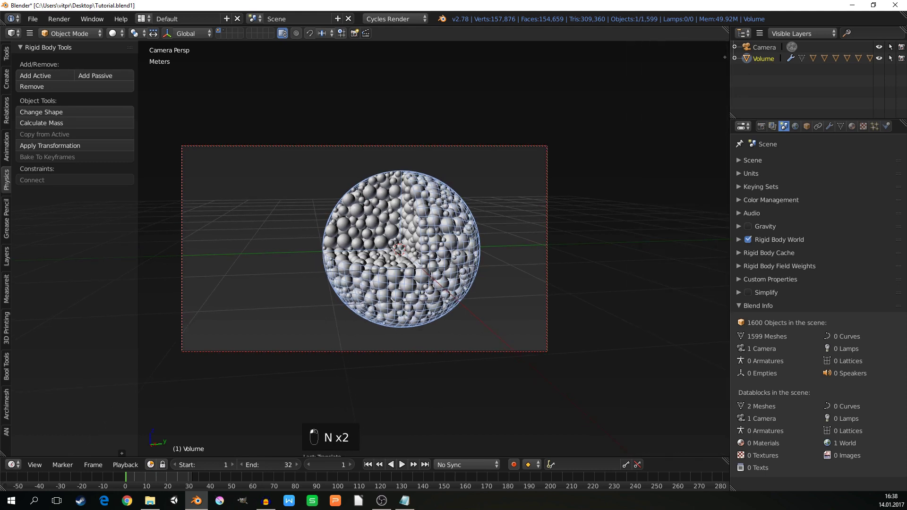
Step: Hide the tool shelf and show the scene in rendered shading from a free perspective view
key(t)
middle_drag(396, 264, 428, 263)
scroll(439, 268, up, 2)
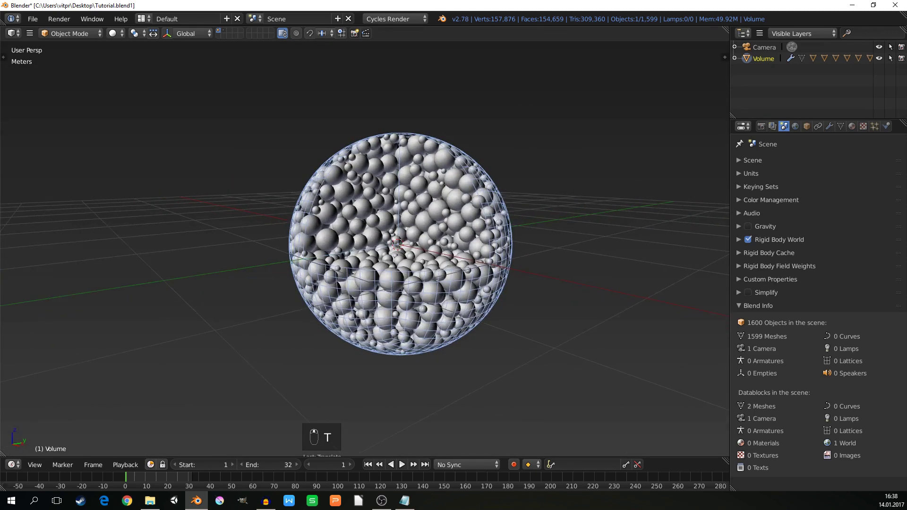
key(z)
click(401, 243)
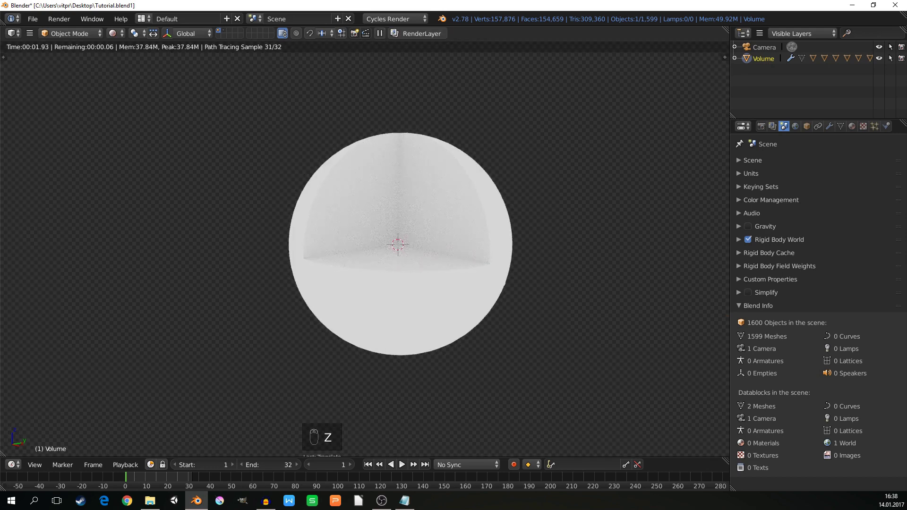
Step: Hide the Volume object so that only the small spheres are rendered
middle_drag(401, 243, 398, 260)
key(h)
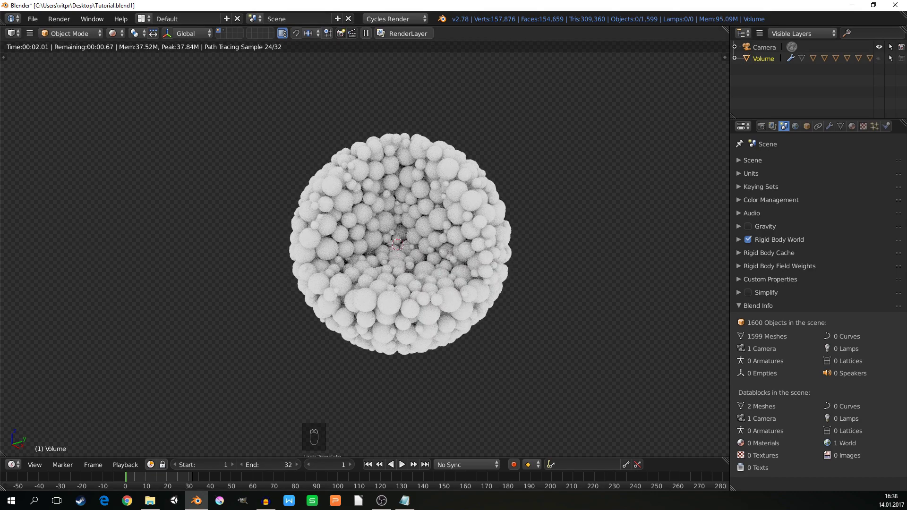
middle_drag(400, 245, 391, 242)
Step: Assign an Environment Texture to the world background colour
click(794, 126)
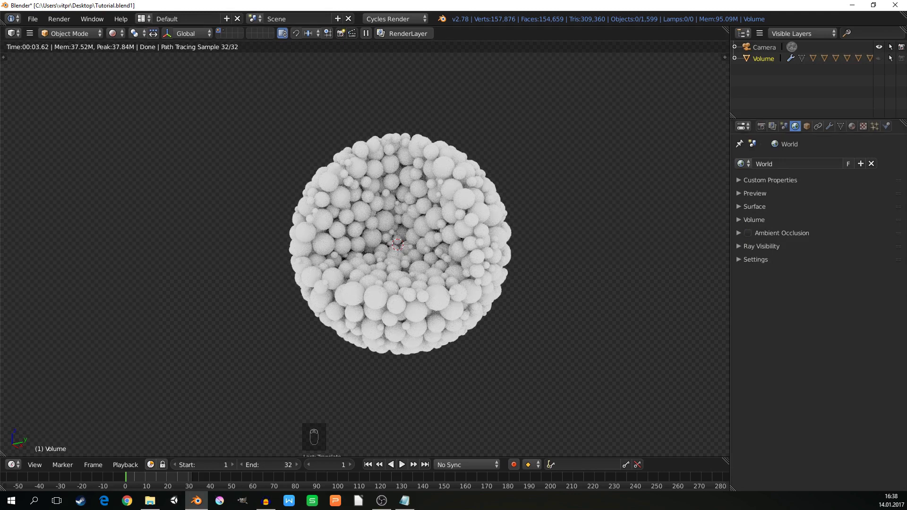
click(754, 206)
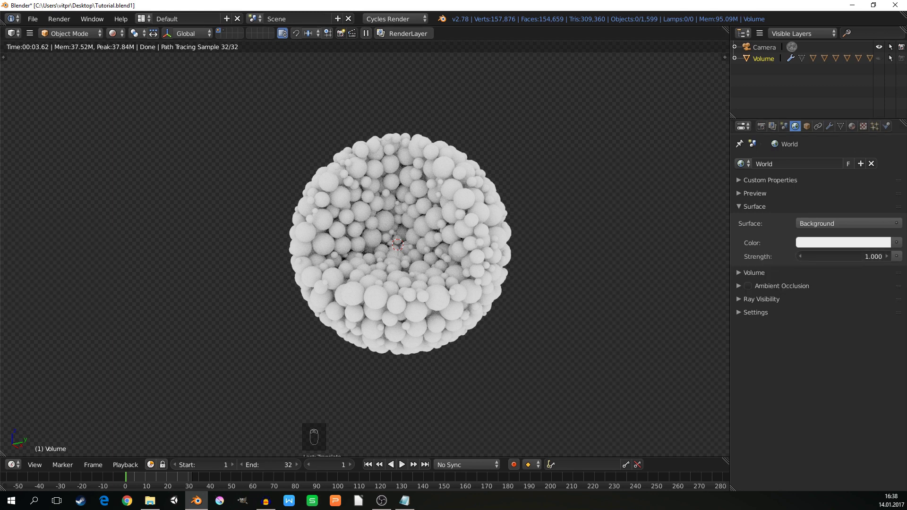
click(895, 242)
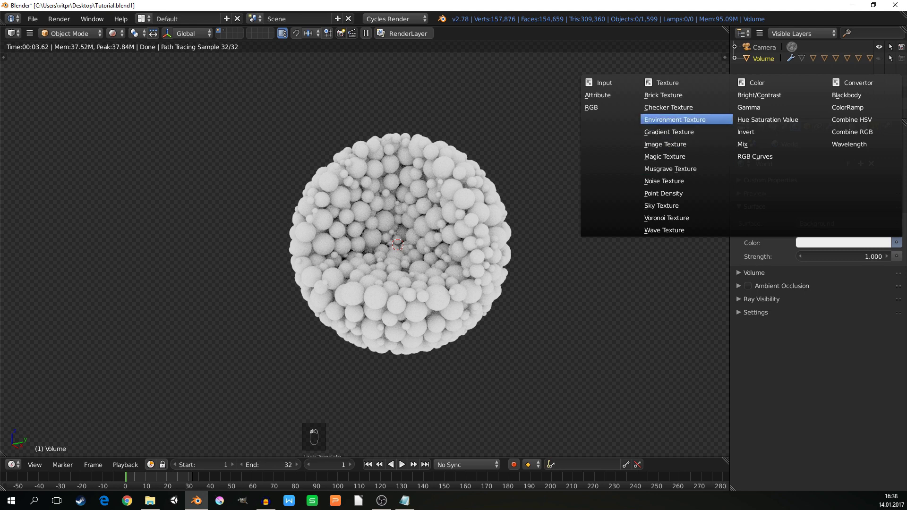
click(674, 119)
Step: Load hdrmaps_com_free_007_half.hdr from the Env folder as the environment image, browsing the files as thumbnails
click(846, 256)
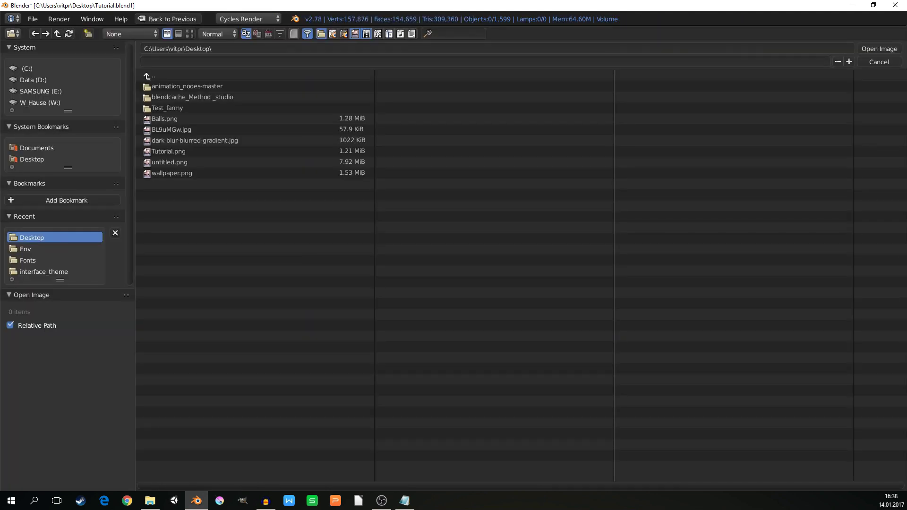
click(26, 249)
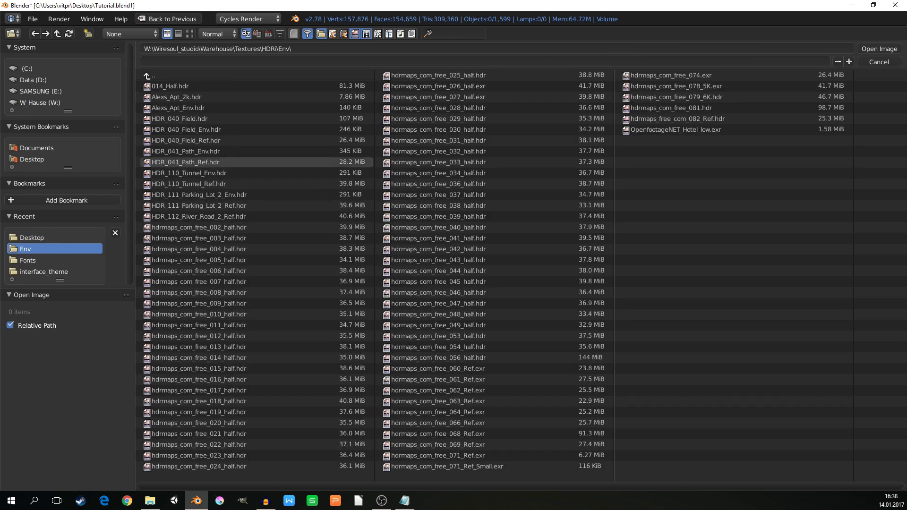
click(190, 34)
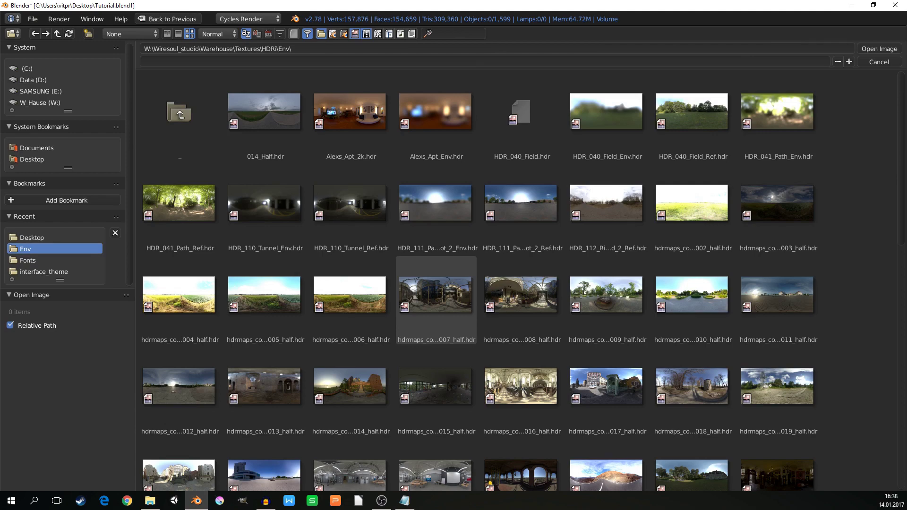
click(435, 295)
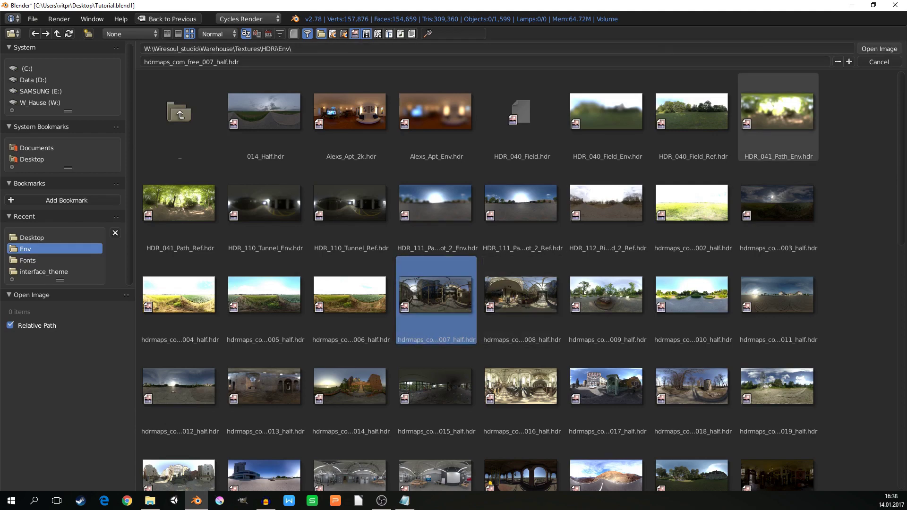
click(879, 49)
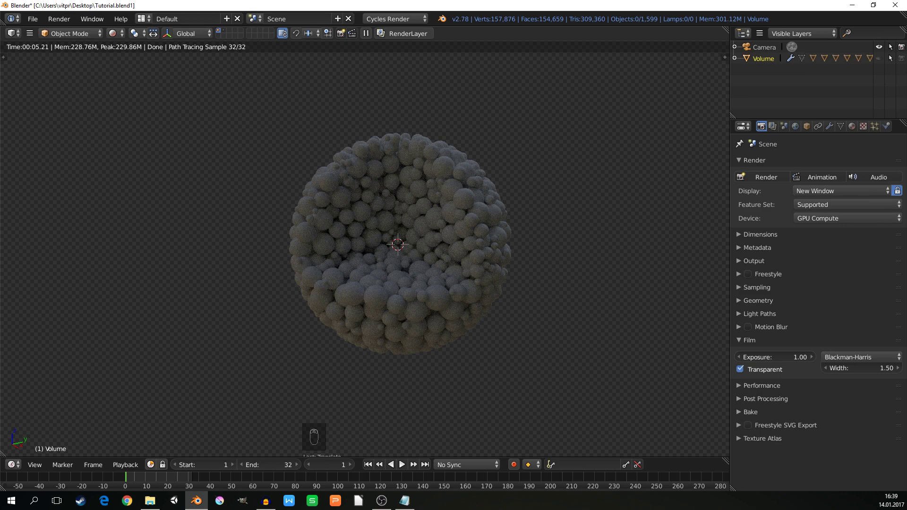
Step: Set the Film exposure to 3.2 in the render settings
click(774, 357)
text(3.2)
key(Return)
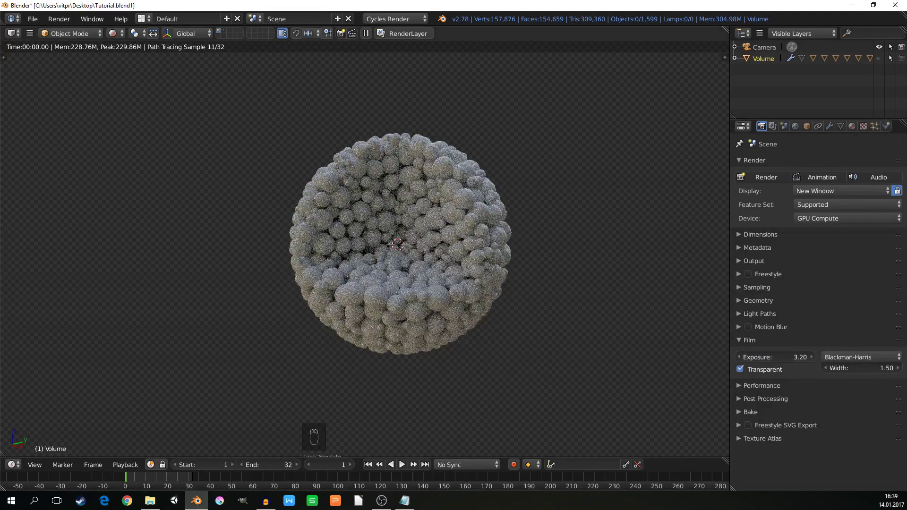
mouse_move(397, 265)
middle_down()
mouse_move(382, 264)
mouse_move(392, 264)
middle_up()
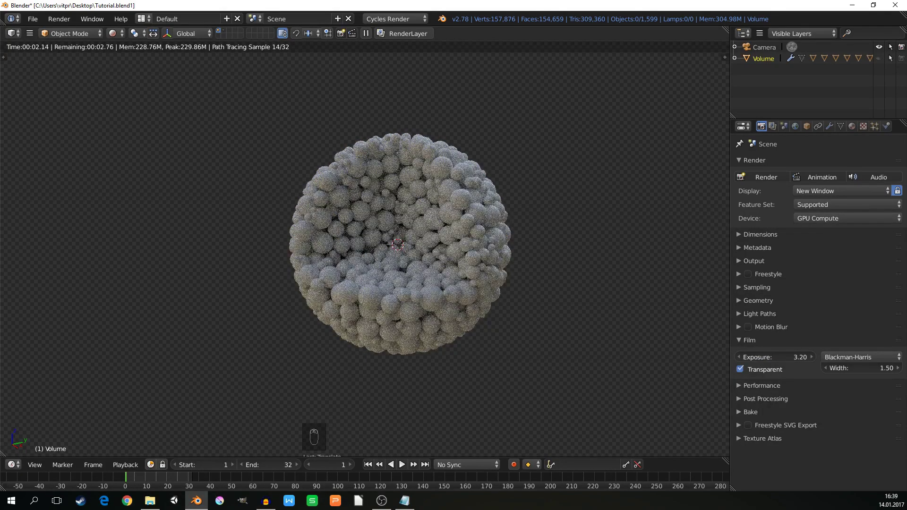
Step: Return to solid shading and divide the workspace into three 3D views, one of them looking through the camera
key(z)
middle_drag(398, 255, 409, 259)
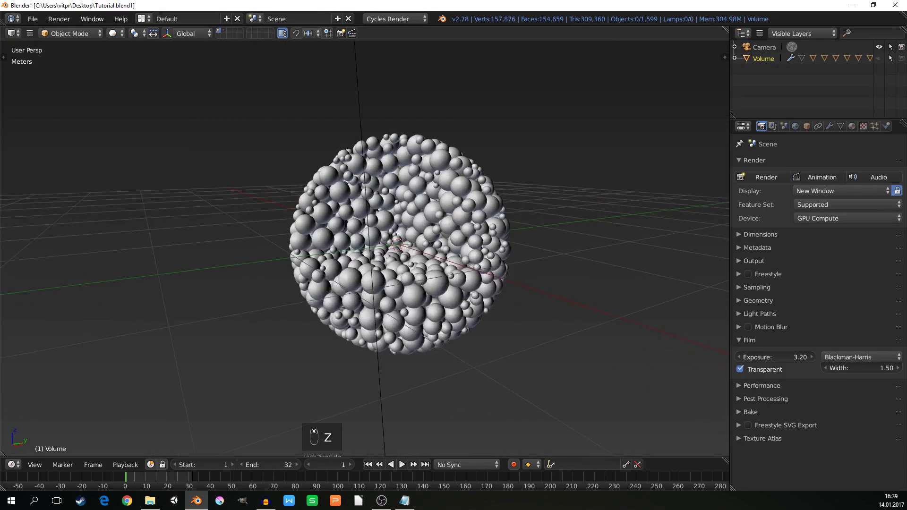
drag(2, 454, 451, 209)
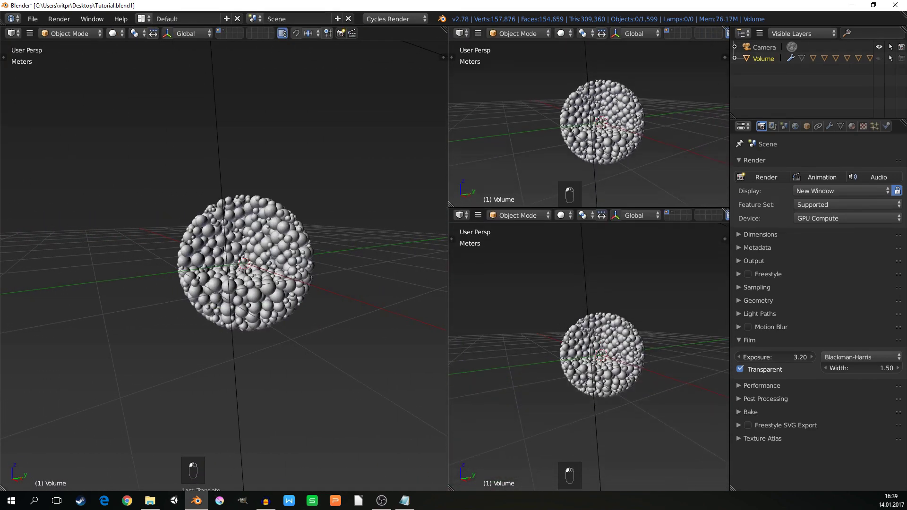
key(KP_0)
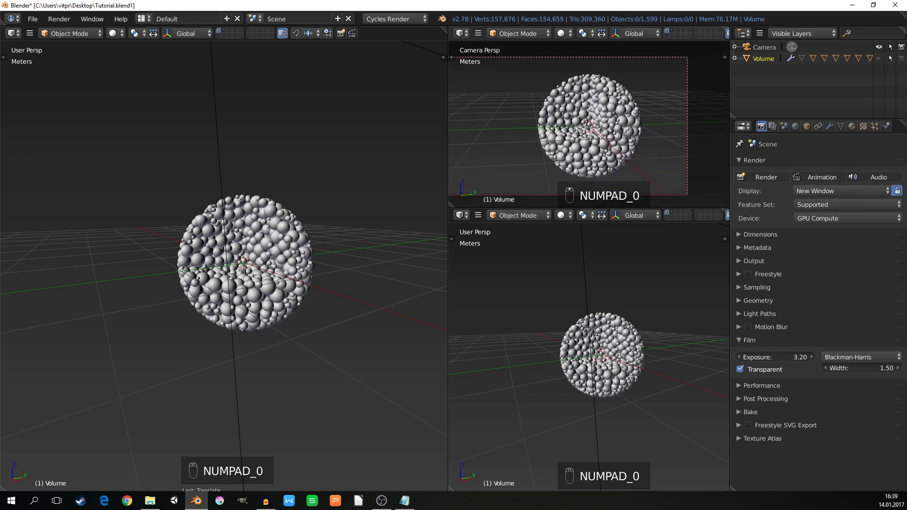
scroll(589, 123, up, 2)
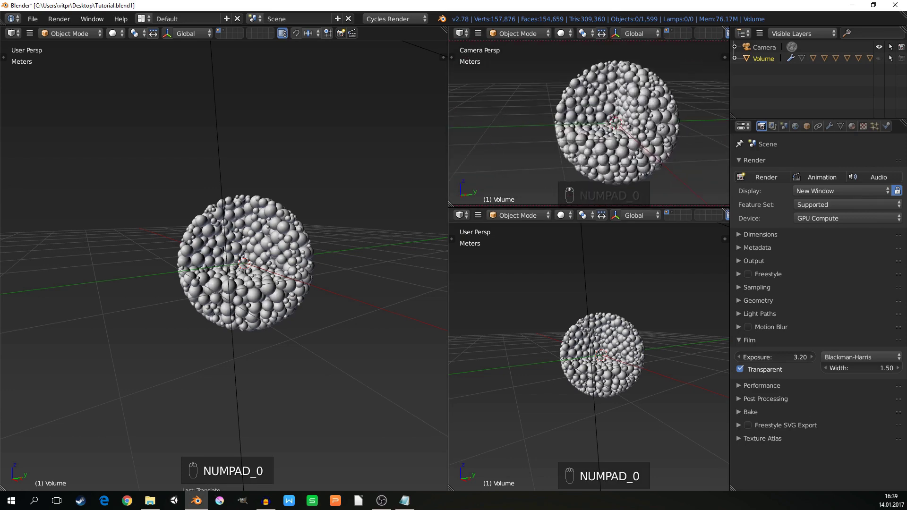
Step: Change the large 3D view to the Node Editor and select one small sphere inside the cluster's cut-out
click(12, 33)
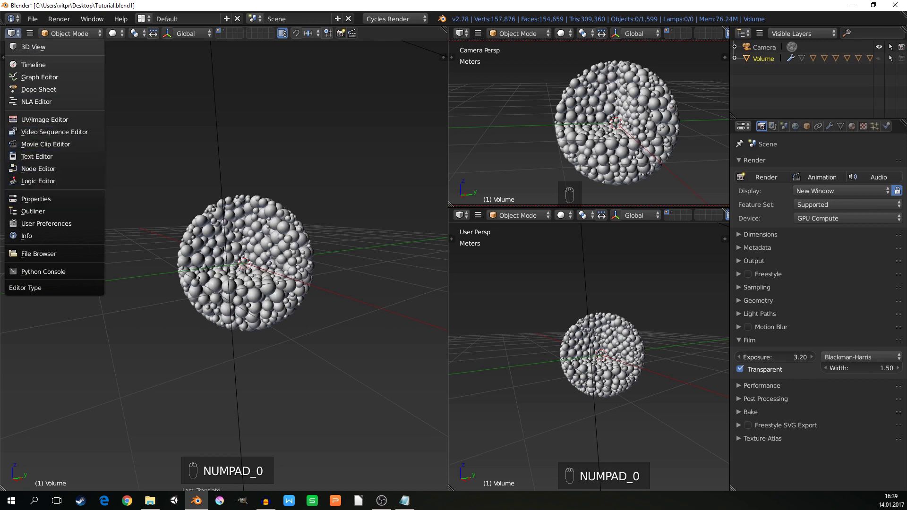
click(38, 169)
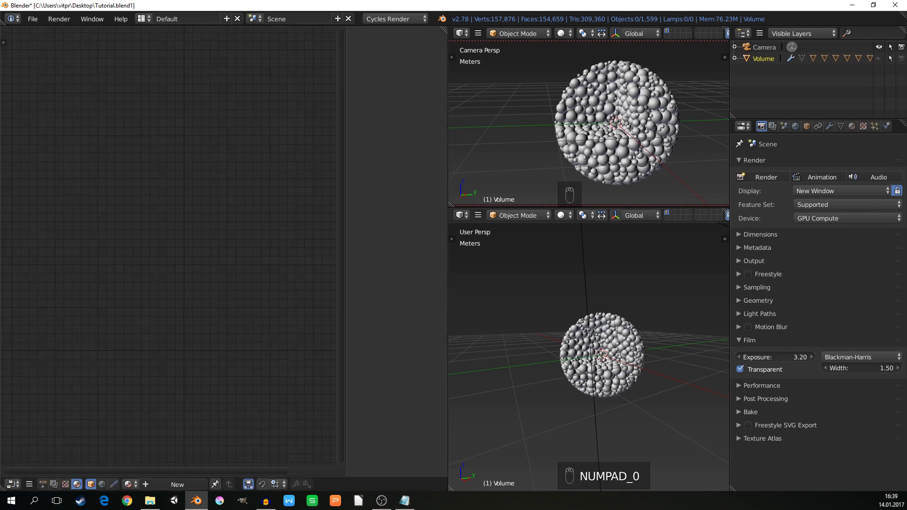
scroll(602, 359, up, 5)
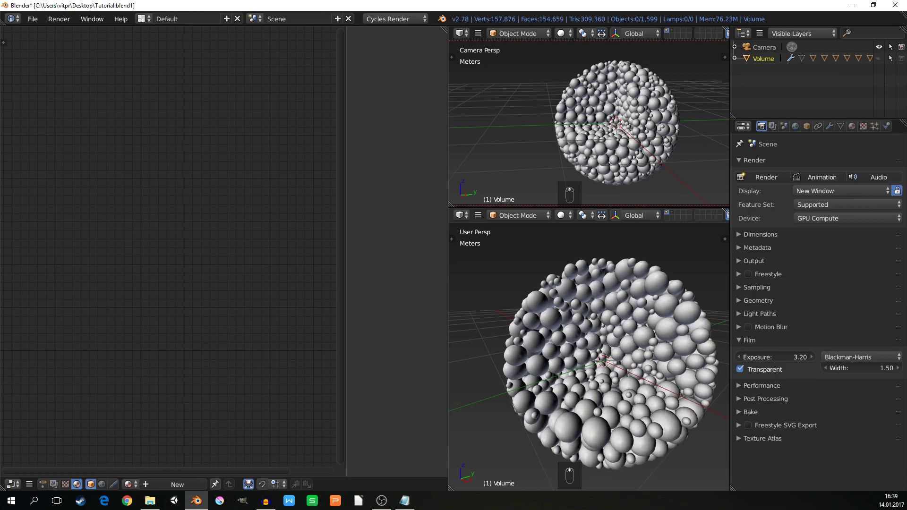
click(572, 332)
middle_drag(572, 331, 559, 322)
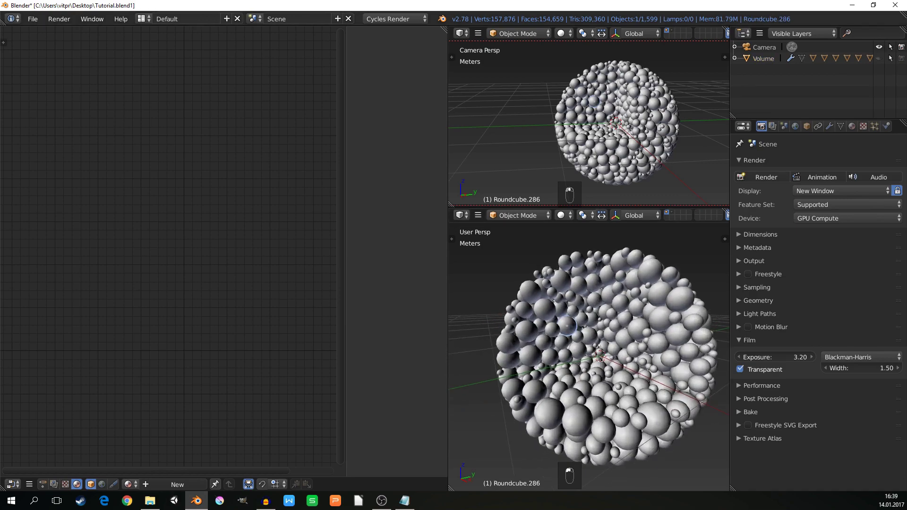
Step: Examine the finished glowing-sphere image on the desktop wallpaper and return to Blender
click(852, 4)
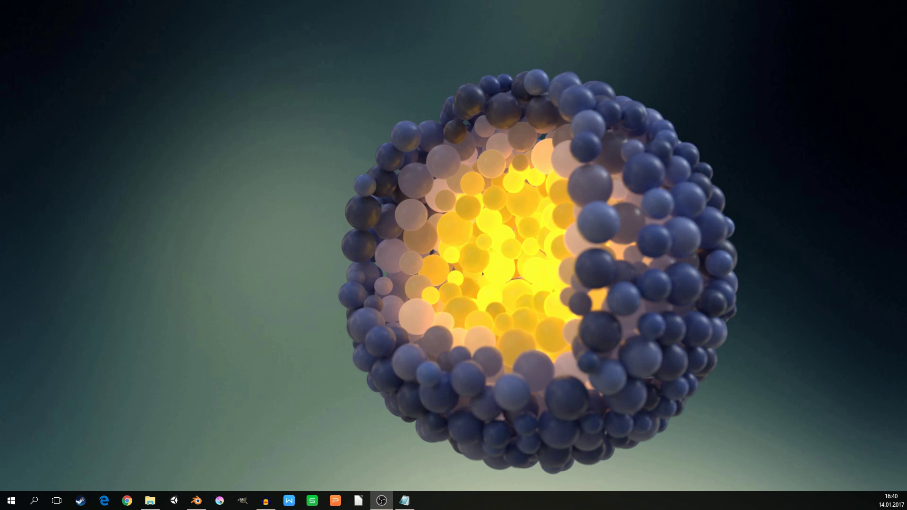
click(196, 500)
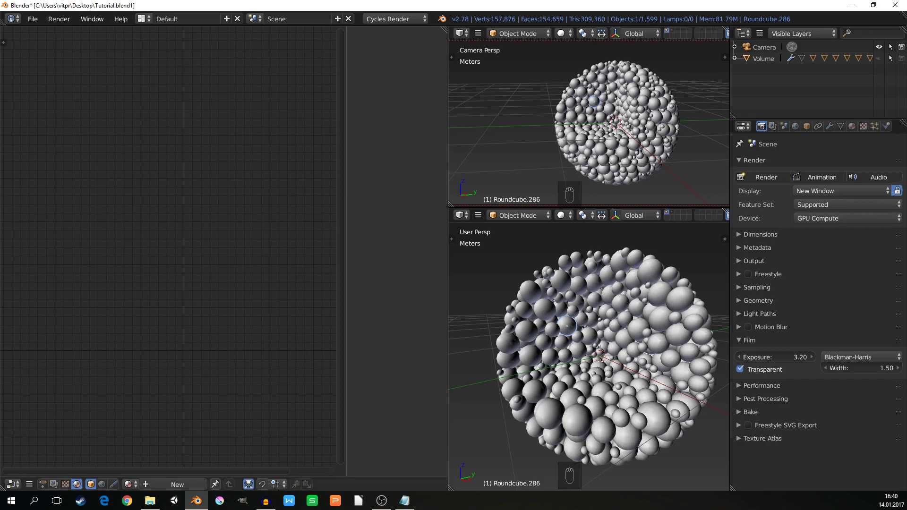
Step: Create a new node material for the selected sphere and add an Object Info node above and left of the Diffuse BSDF
click(177, 484)
key(shift+a)
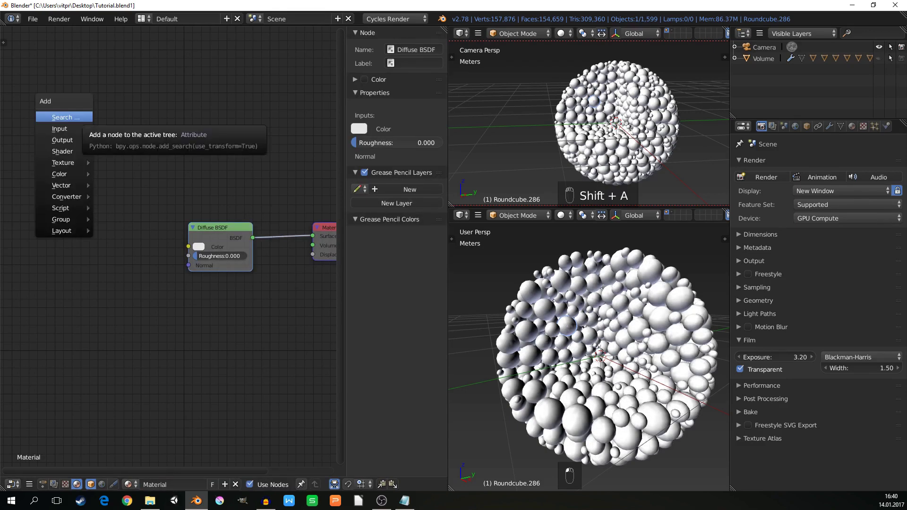
mouse_move(66, 128)
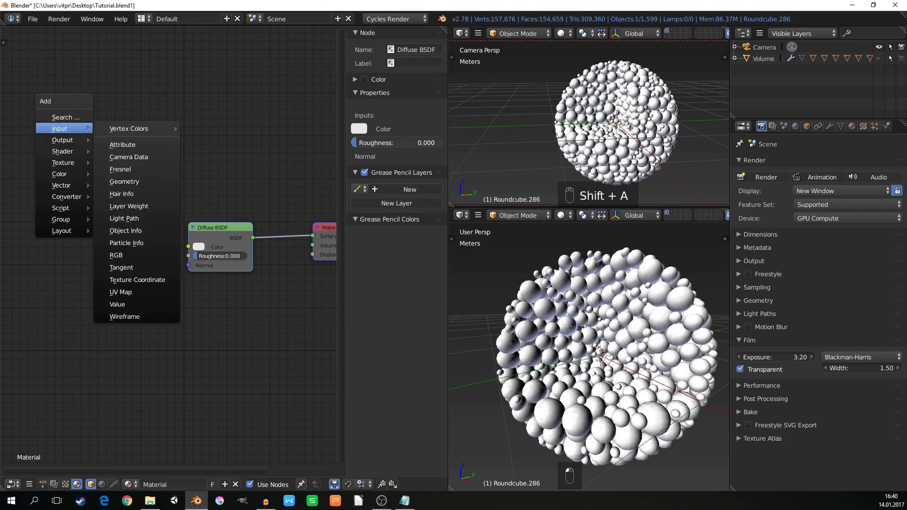
click(125, 230)
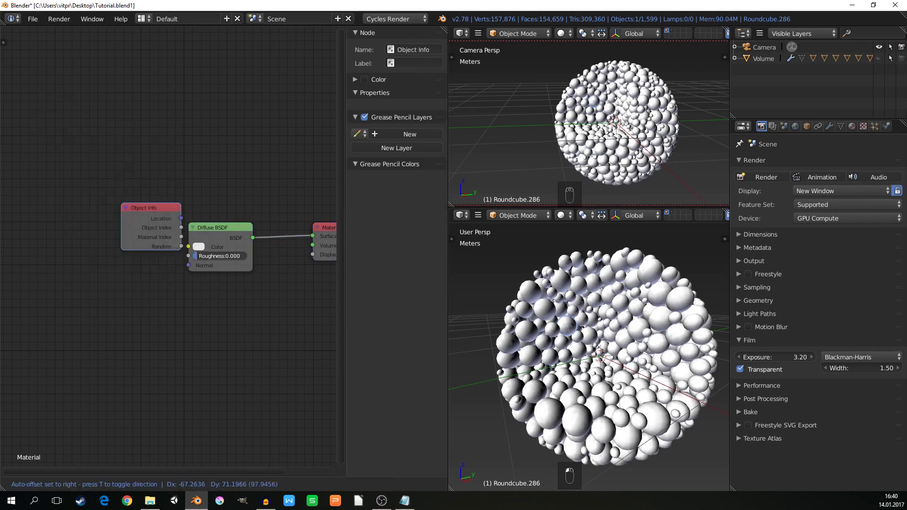
click(62, 154)
drag(106, 162, 176, 148)
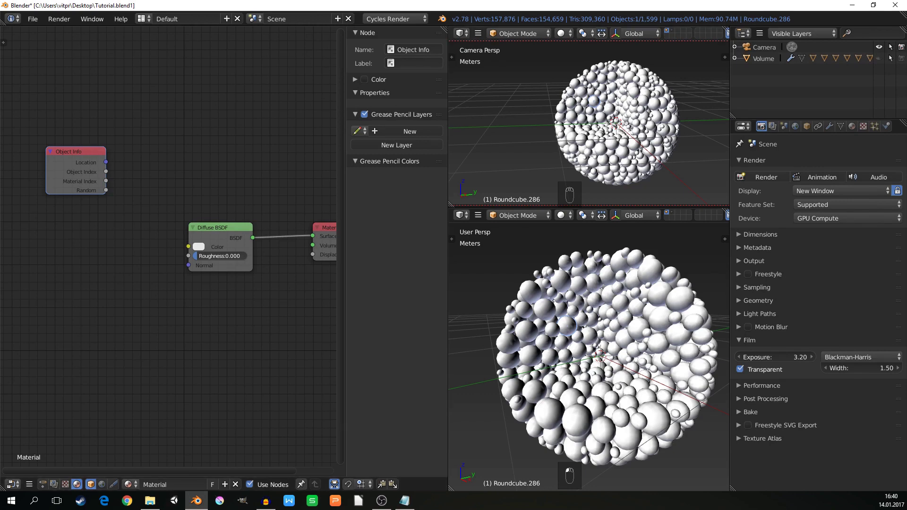
click(763, 59)
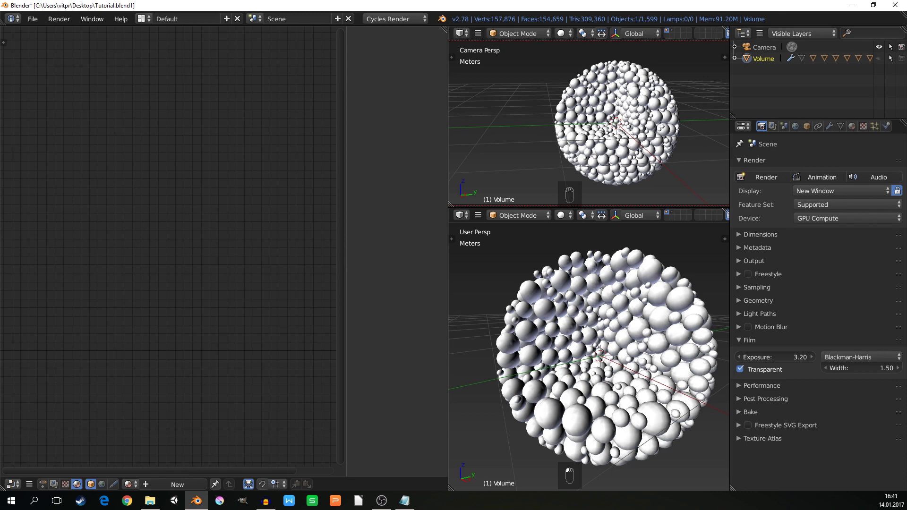
click(552, 329)
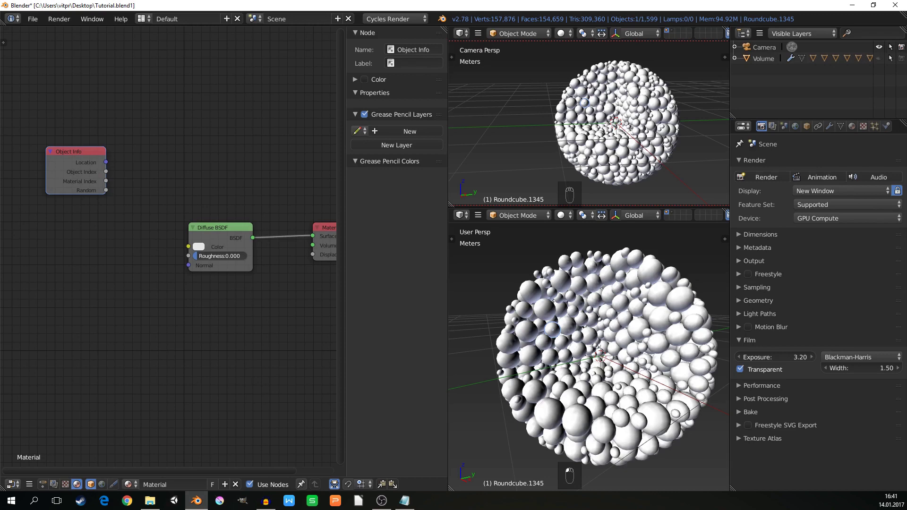
key(shift+a)
mouse_move(75, 240)
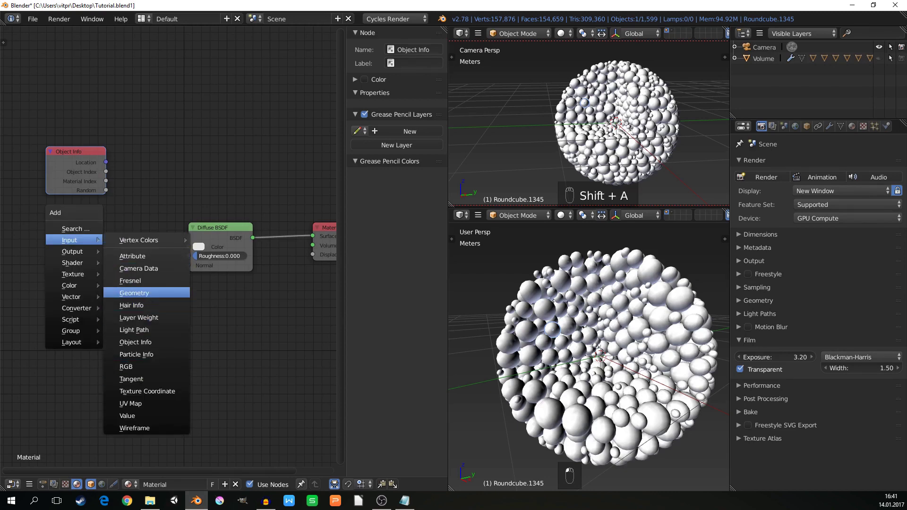
mouse_move(69, 285)
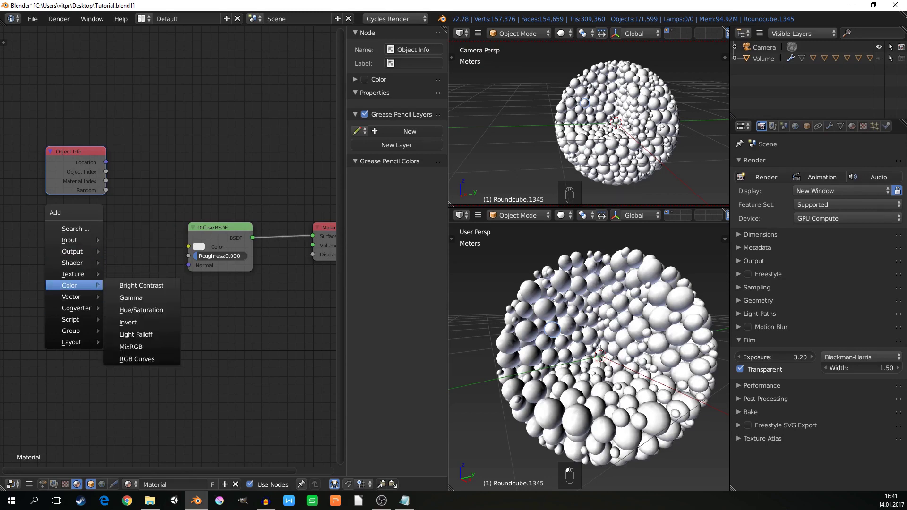
key(Escape)
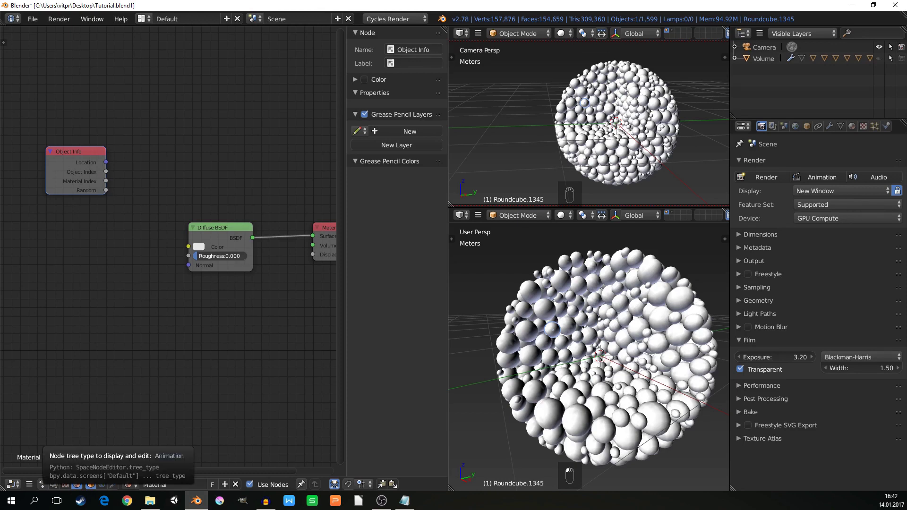
Step: Split the node editor into two stacked areas, set the lower one to the Animation node tree type, and enlarge the material area
click(42, 484)
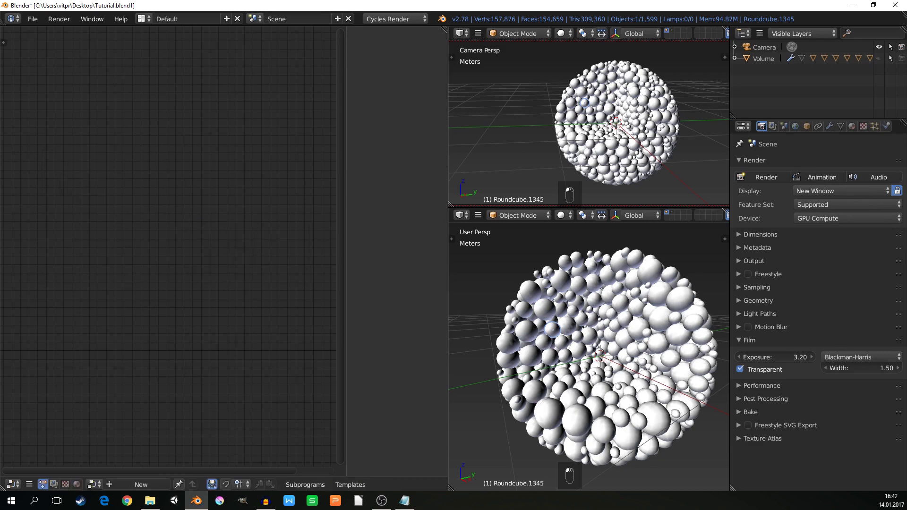
click(77, 484)
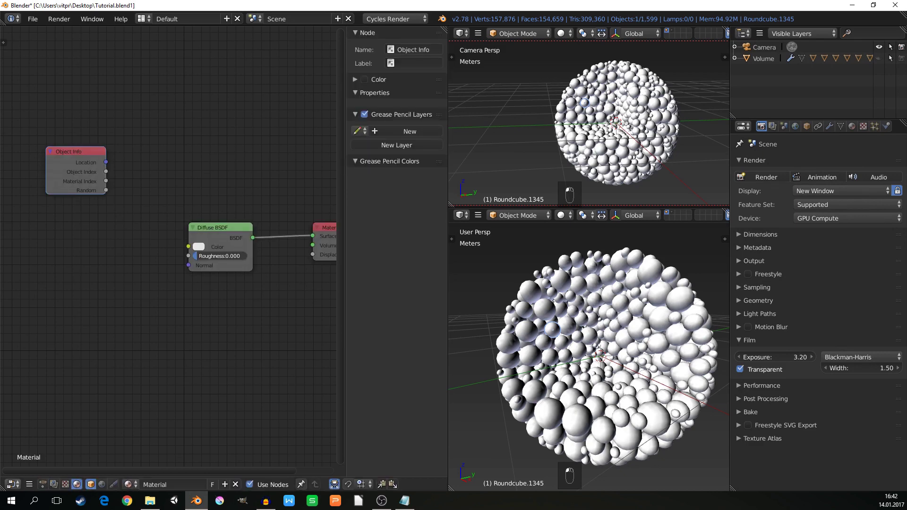
drag(2, 488, 5, 256)
click(42, 484)
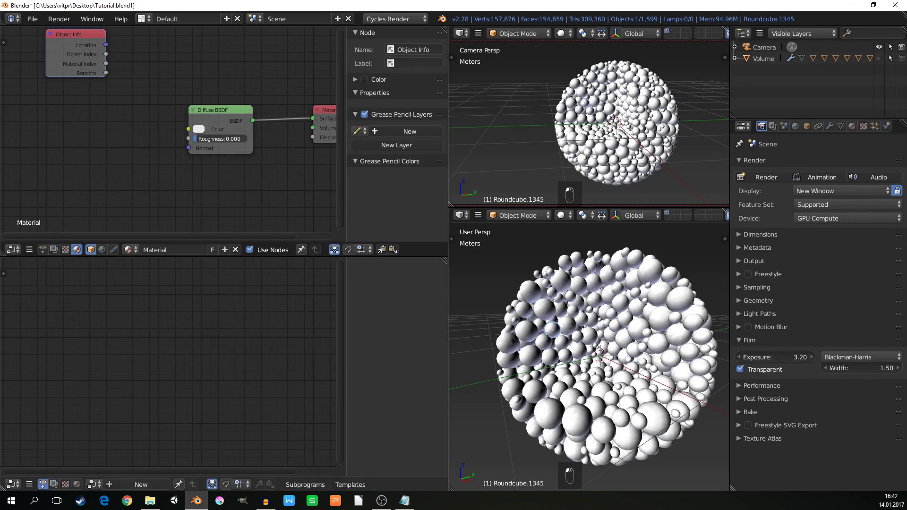
drag(222, 257, 222, 319)
middle_drag(179, 203, 239, 236)
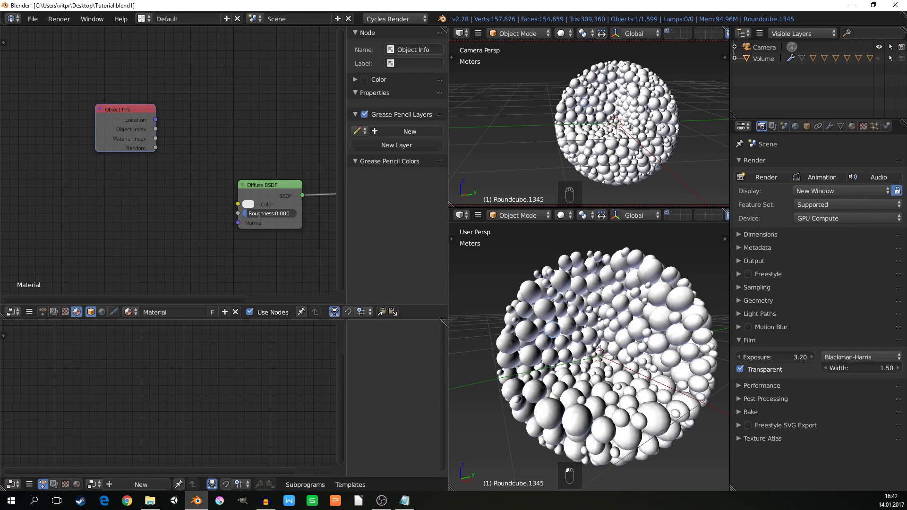
middle_drag(246, 193, 225, 211)
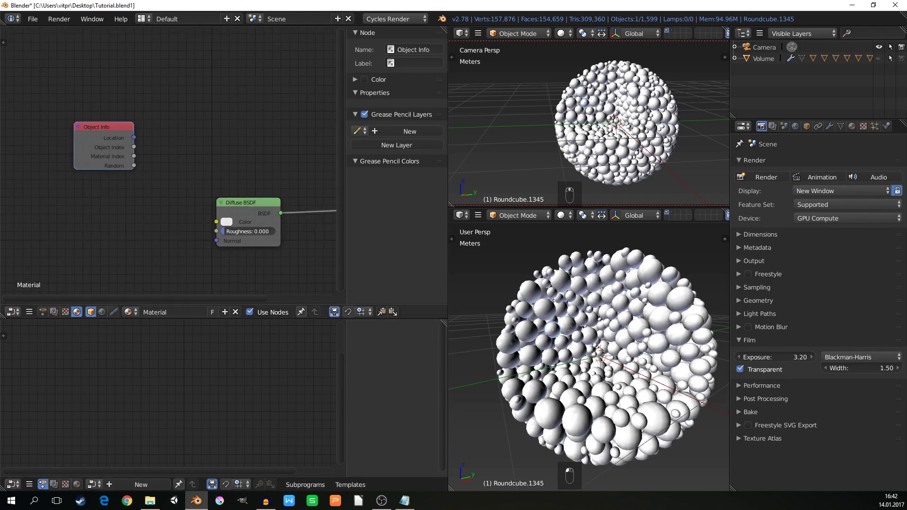
Step: Add a Vector Math node set to Subtract and link the Object Info Location output to its first vector input
drag(134, 137, 210, 131)
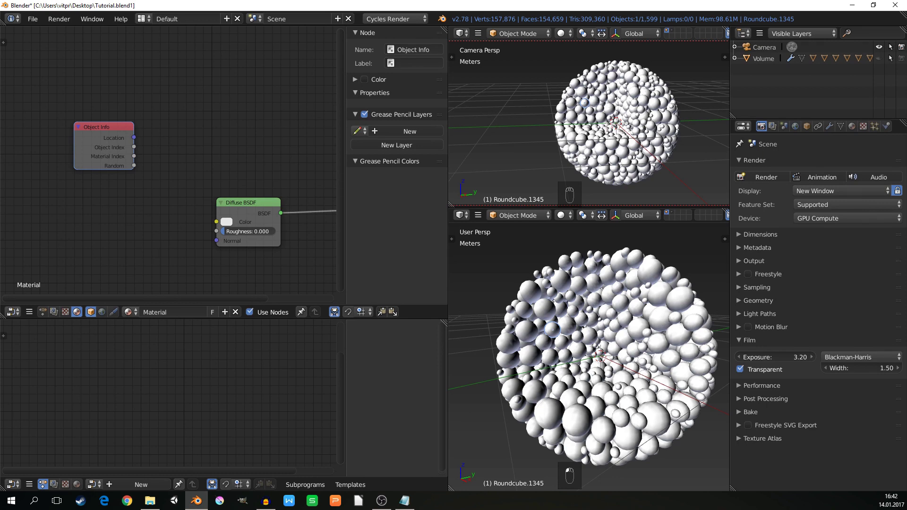
key(shift+a)
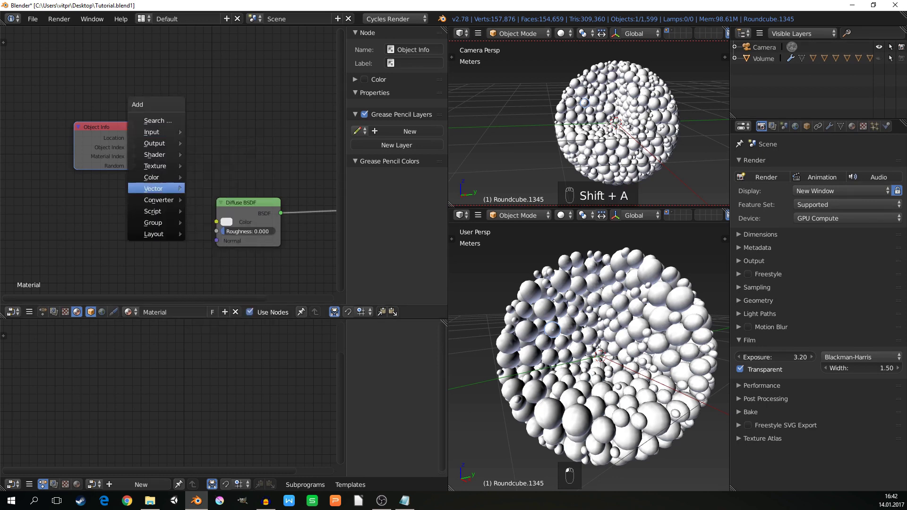
mouse_move(155, 188)
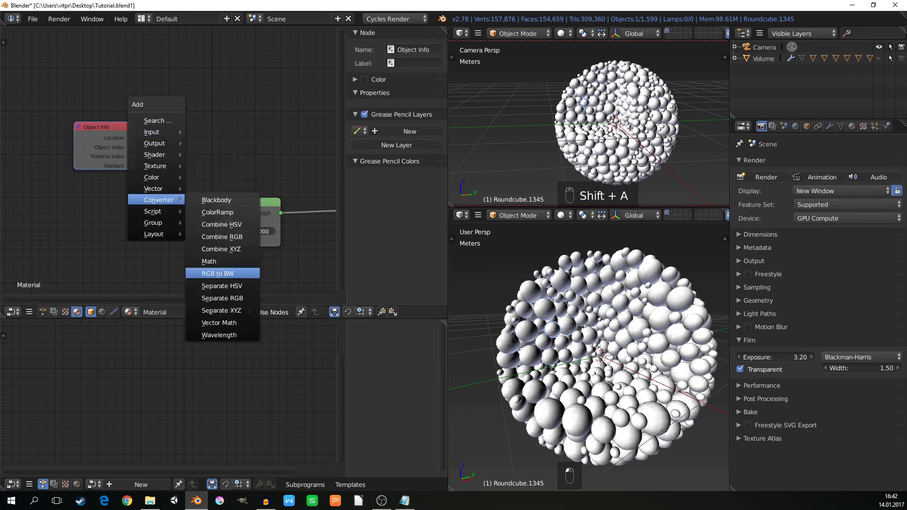
click(222, 322)
click(207, 142)
click(206, 143)
click(204, 136)
drag(134, 137, 102, 214)
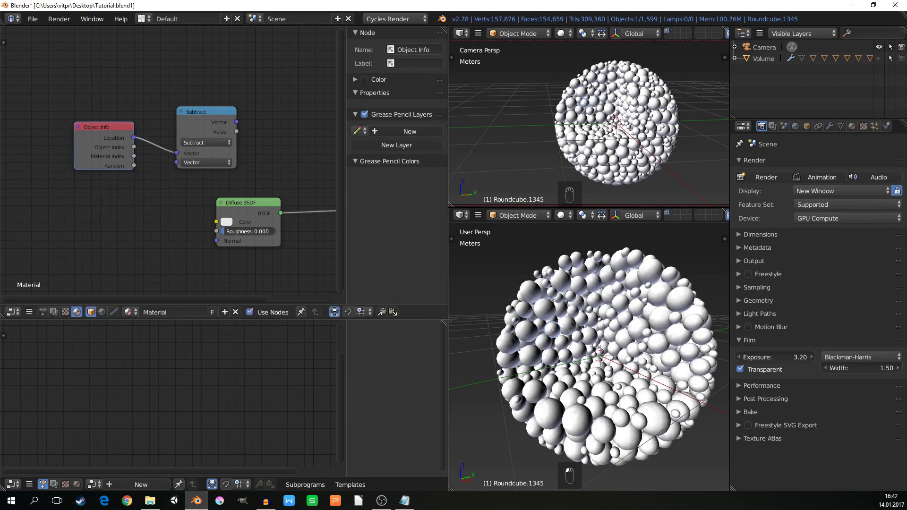
drag(176, 162, 117, 201)
middle_drag(250, 175, 227, 168)
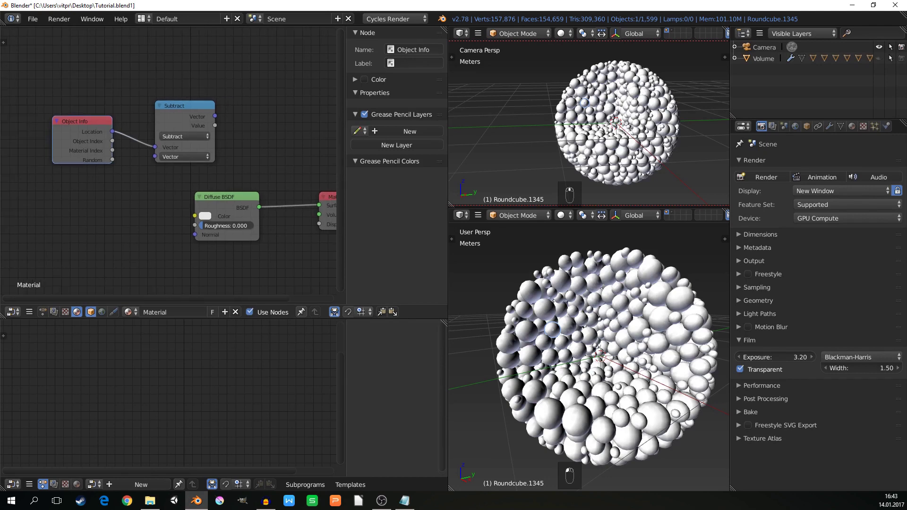
Step: Rename the Subtract vector math node to "Substraction" in its node properties
click(179, 114)
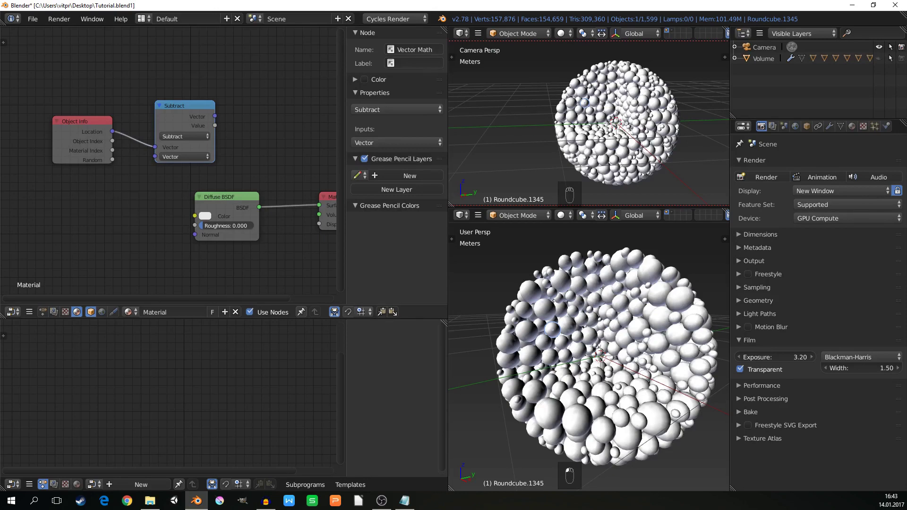
drag(346, 88, 325, 87)
click(409, 50)
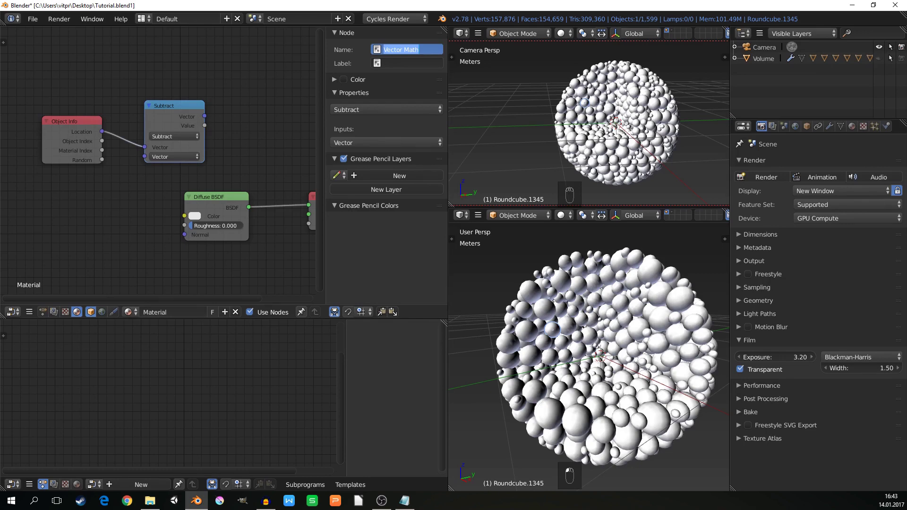
text(Substraction)
key(Return)
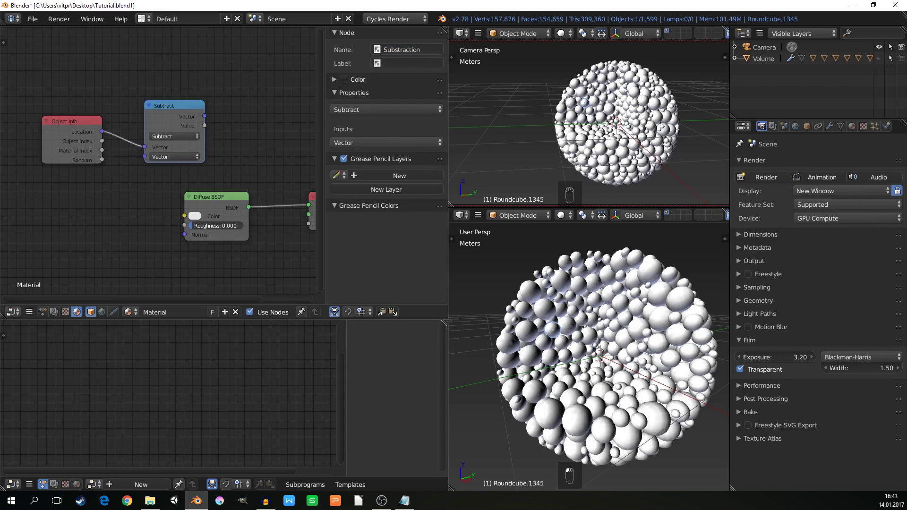
drag(145, 156, 124, 162)
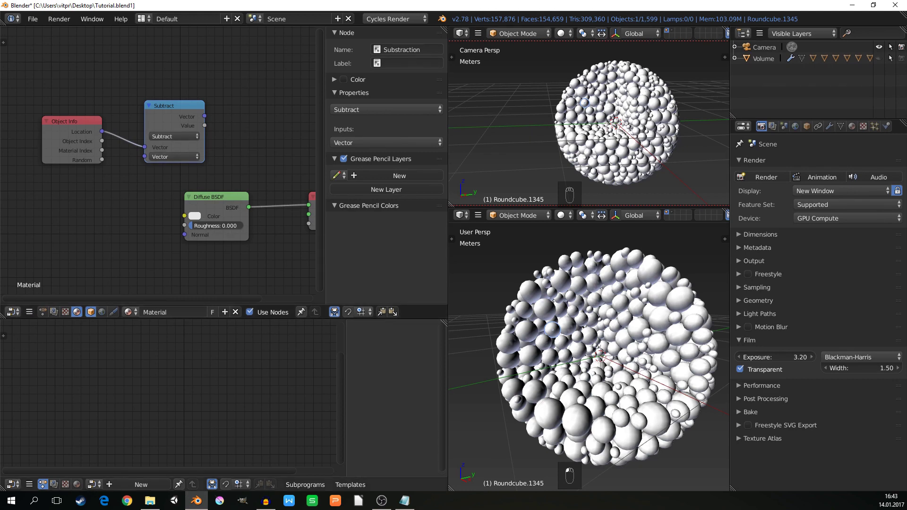
Step: Create a new animation node tree and switch its auto execution from Always to Tree Changed, Frame Changed and Property Changed
click(141, 484)
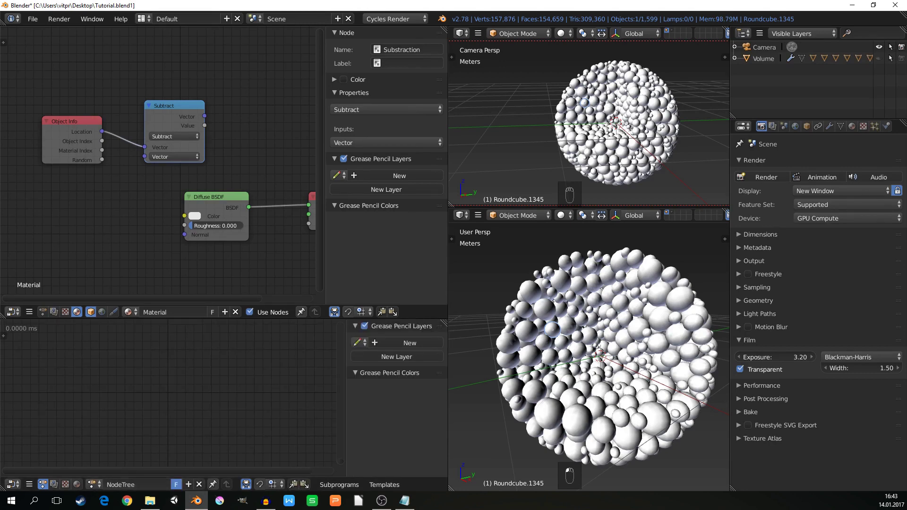
key(t)
drag(85, 378, 108, 378)
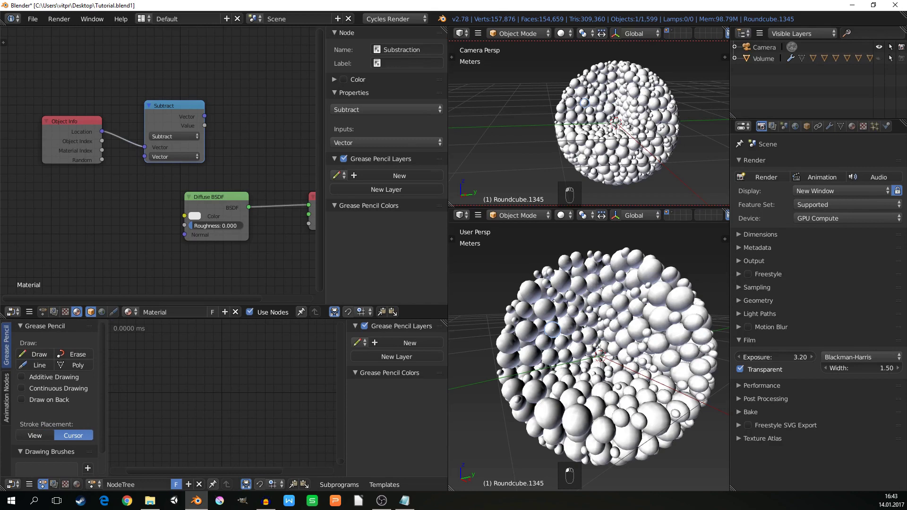
click(6, 397)
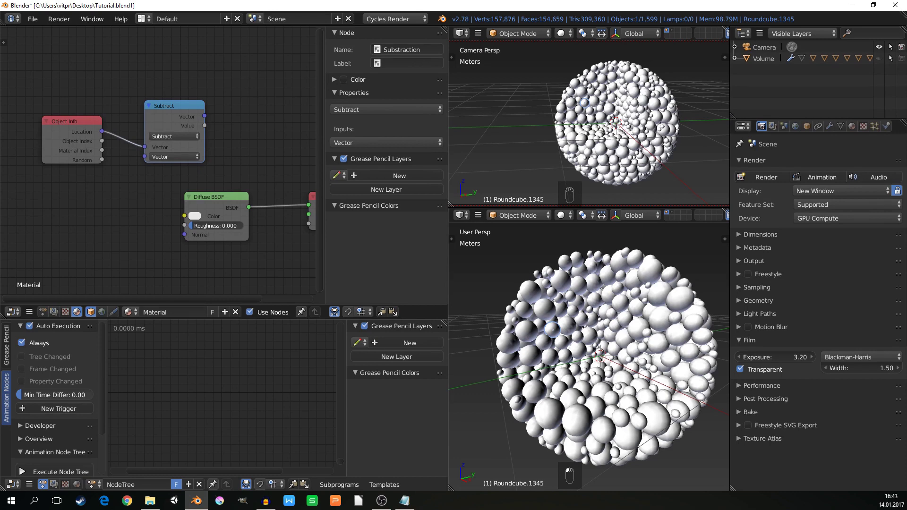
click(28, 343)
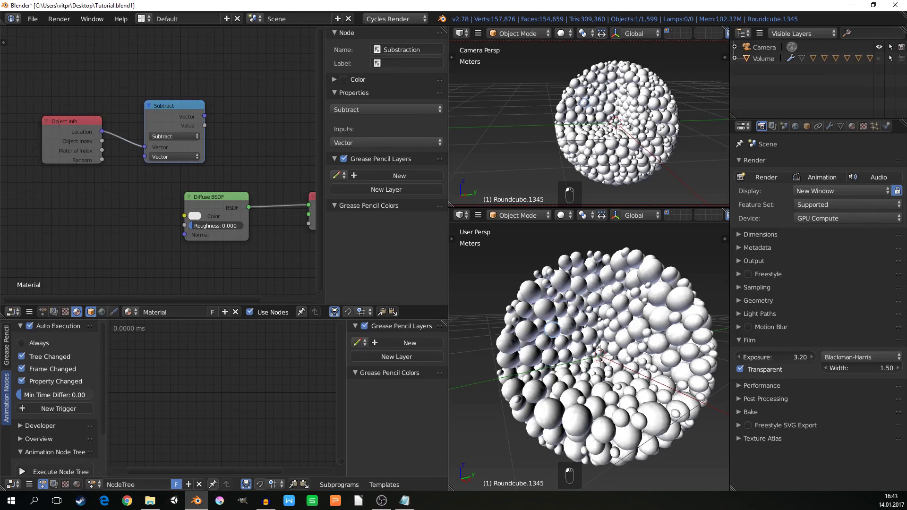
key(t)
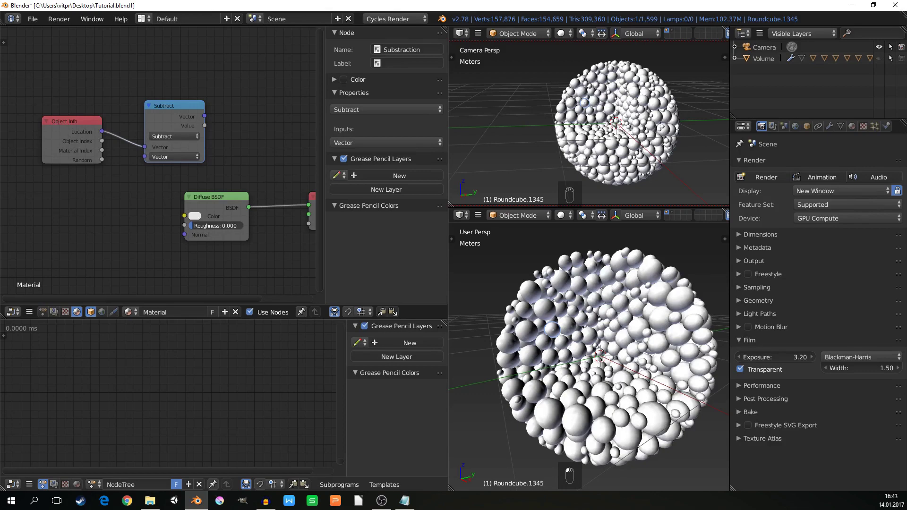
Step: Add an Object Transforms Input node to the animation node tree and assign the Volume object to it
key(shift+a)
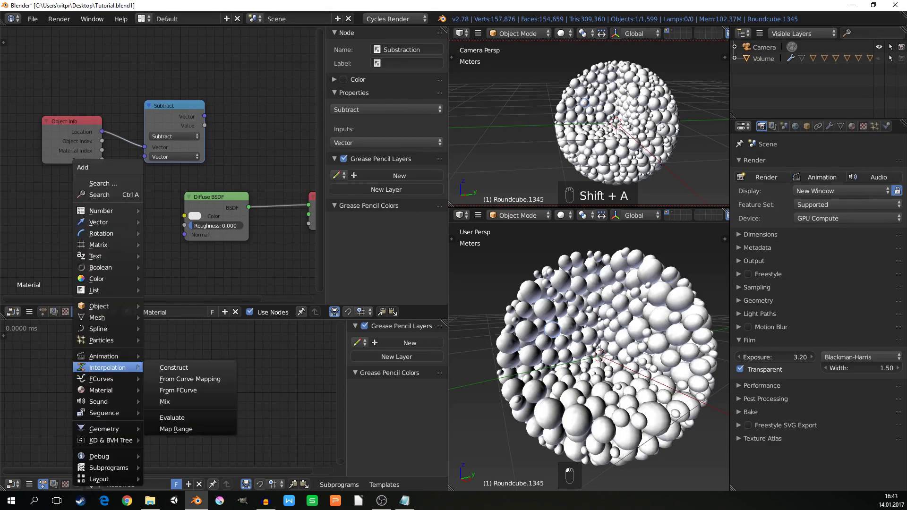
mouse_move(108, 306)
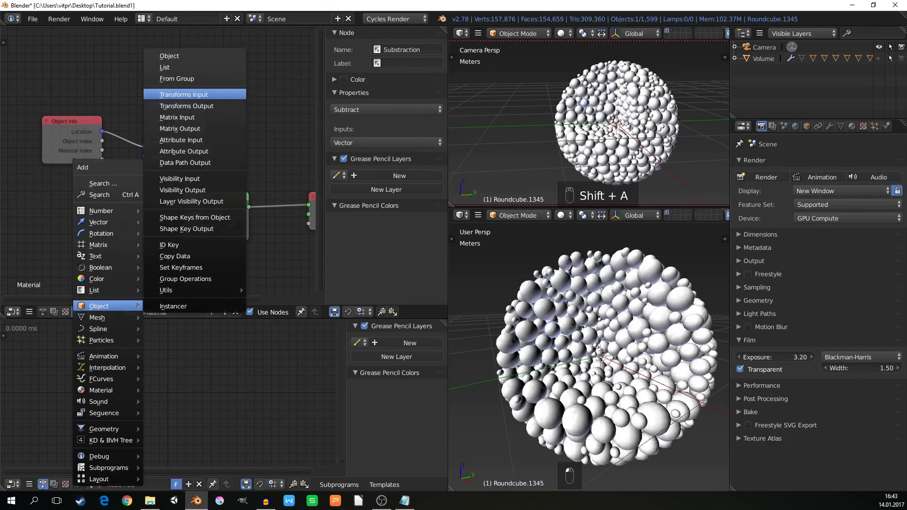
click(183, 95)
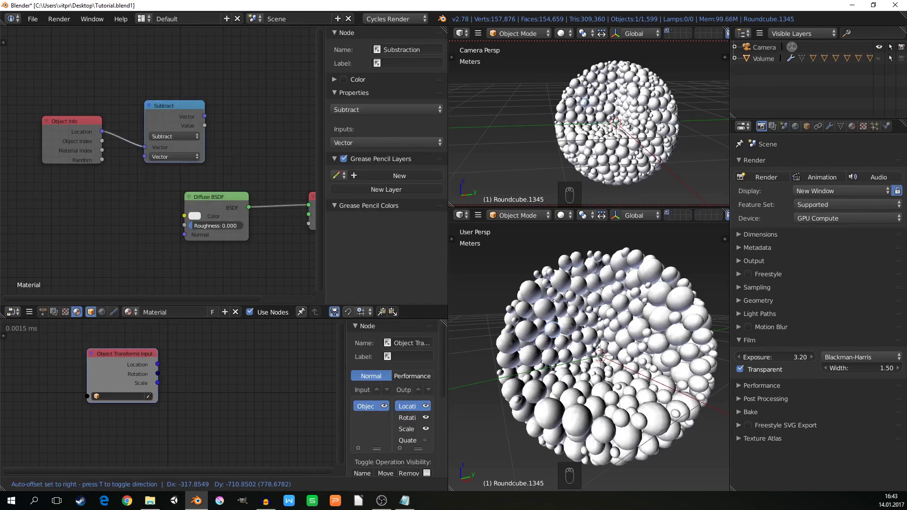
click(109, 363)
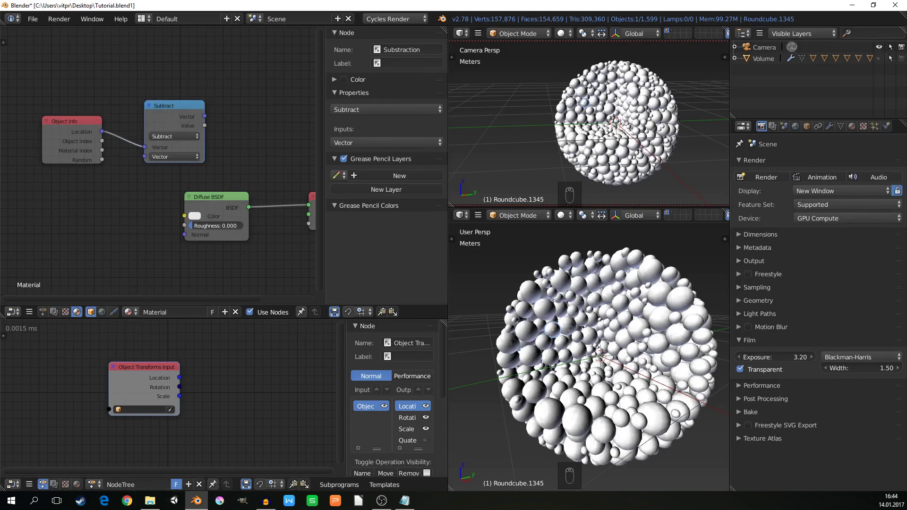
click(763, 58)
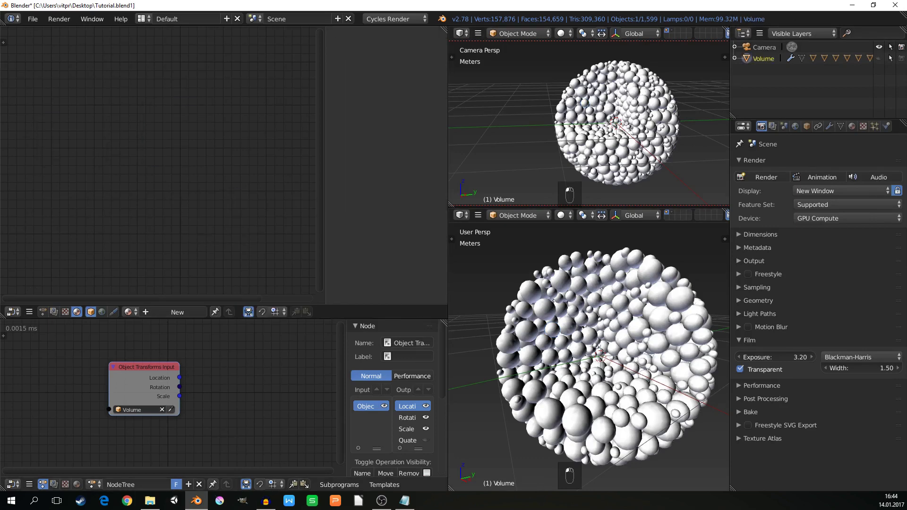
scroll(171, 409, up, 4)
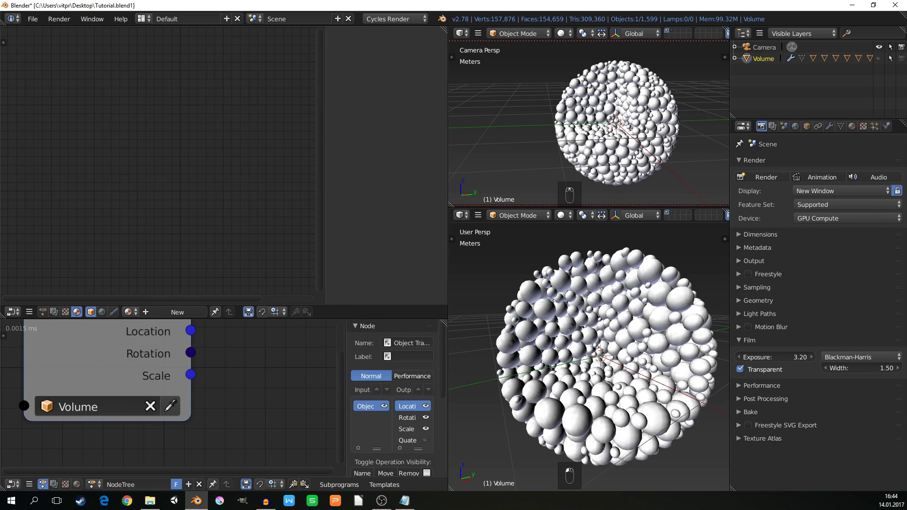
scroll(151, 409, down, 1)
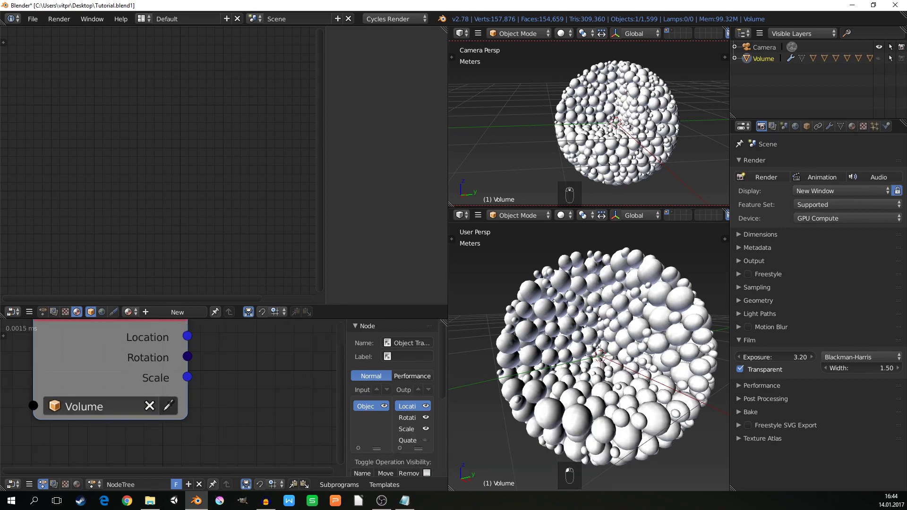
scroll(94, 396, down, 2)
middle_drag(94, 396, 121, 423)
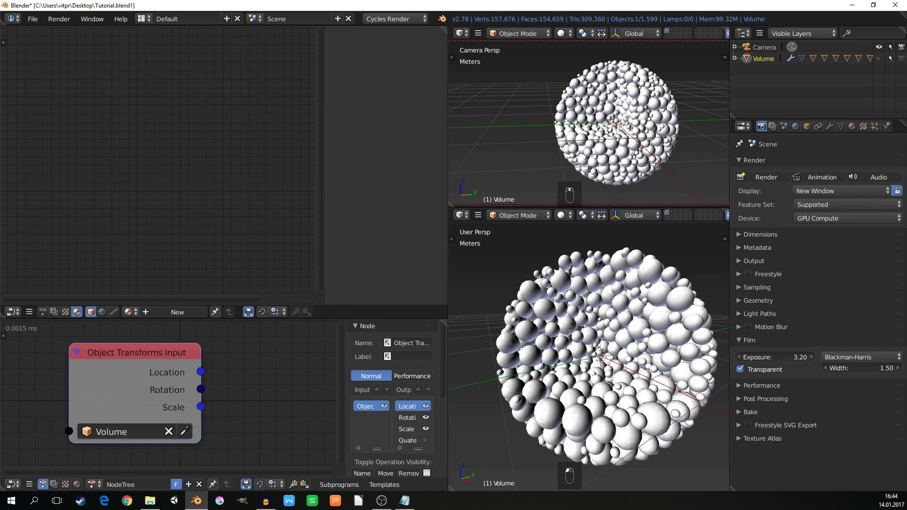
drag(201, 371, 271, 357)
drag(201, 389, 243, 382)
drag(200, 407, 217, 405)
Step: Select a sphere of the cluster to show its material nodes and move the Subtract node further from Object Info
click(571, 116)
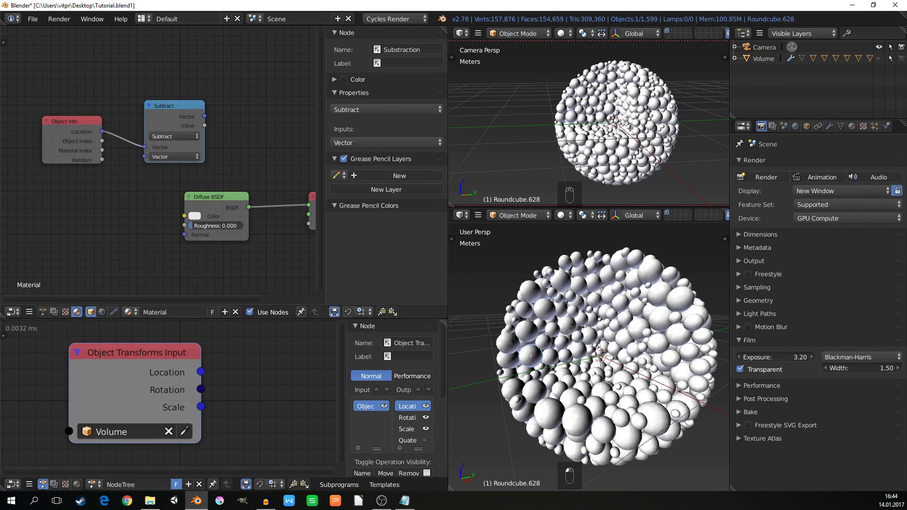
drag(174, 106, 204, 101)
key(g)
right_click(189, 112)
Step: Add a Cycles Material Output node beside Object Transforms Input and assign the material named Material to it
middle_drag(99, 444, 43, 427)
scroll(43, 428, down, 1)
scroll(94, 401, down, 1)
middle_drag(94, 401, 82, 418)
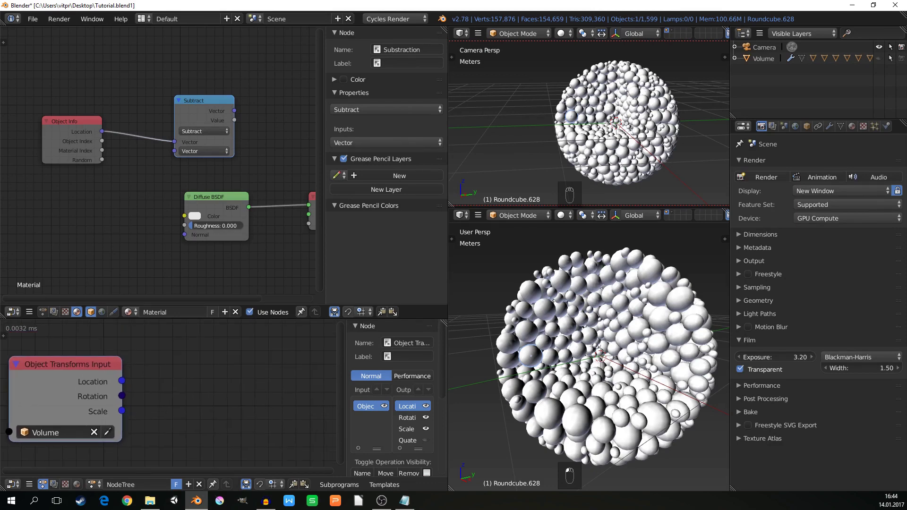
key(shift+a)
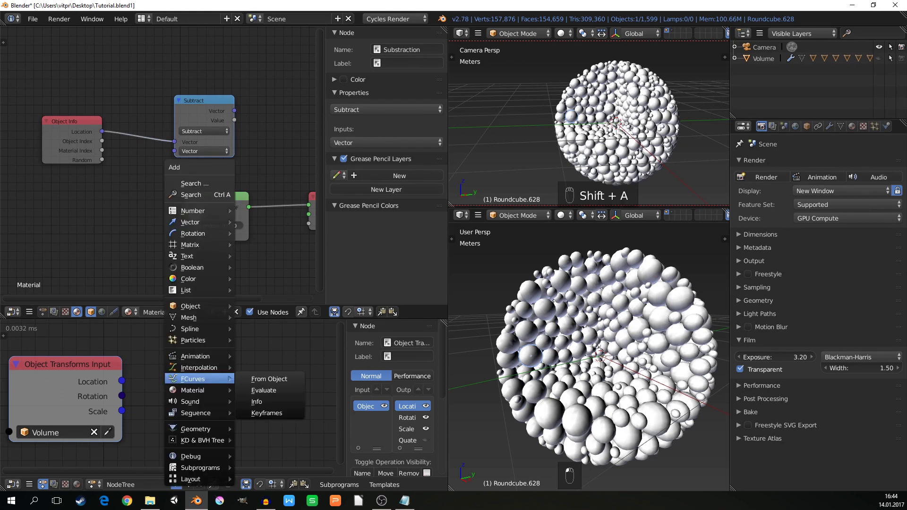
mouse_move(194, 390)
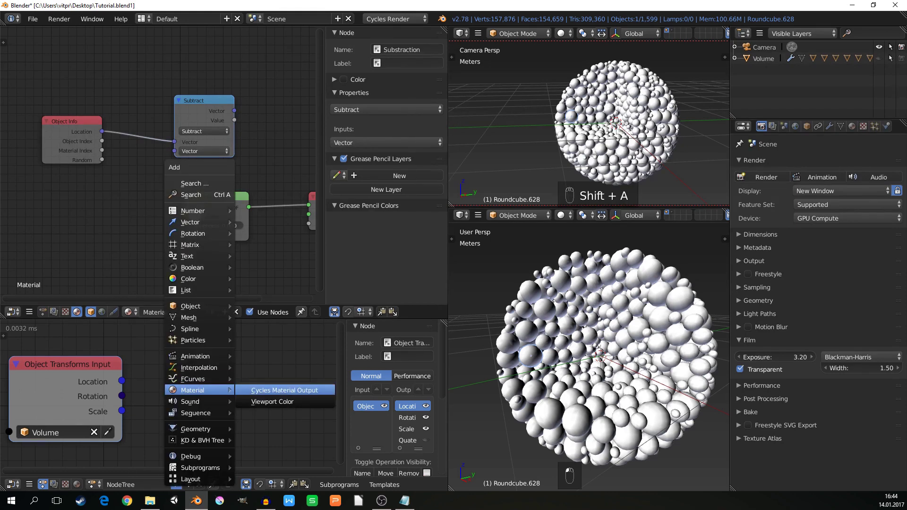
click(279, 390)
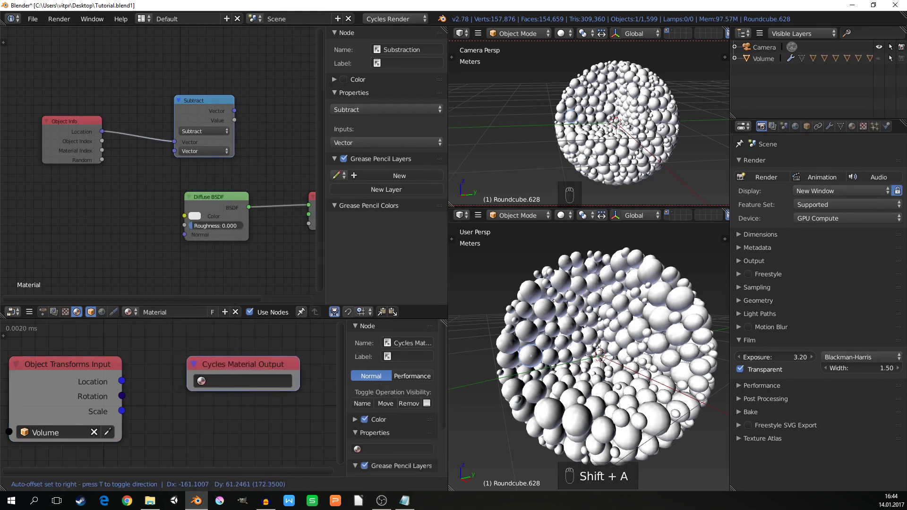
click(243, 373)
click(244, 380)
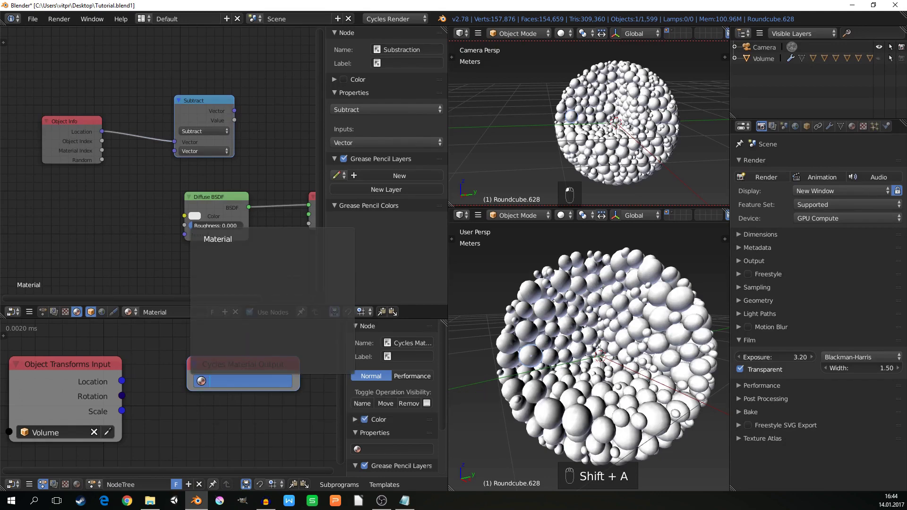
click(217, 239)
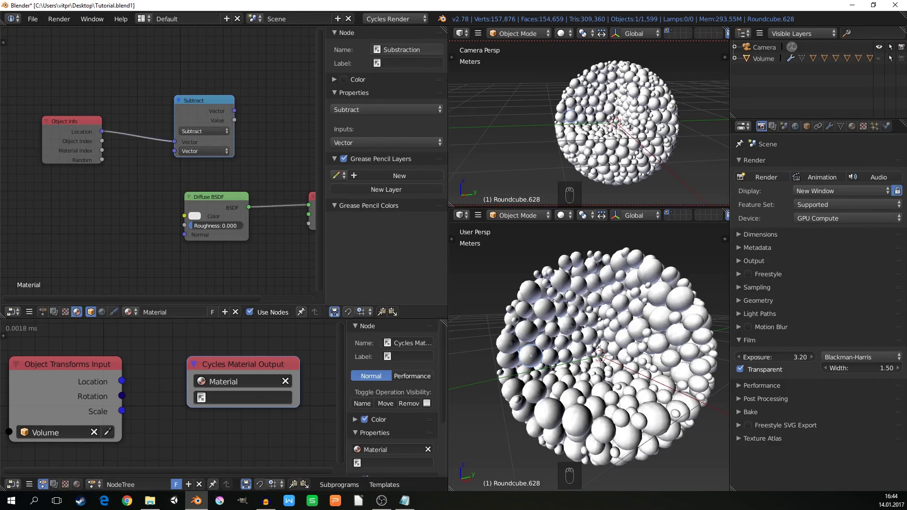
Step: Set the Cycles Material Output node to target the Substraction node and its Vector_001 input
click(72, 121)
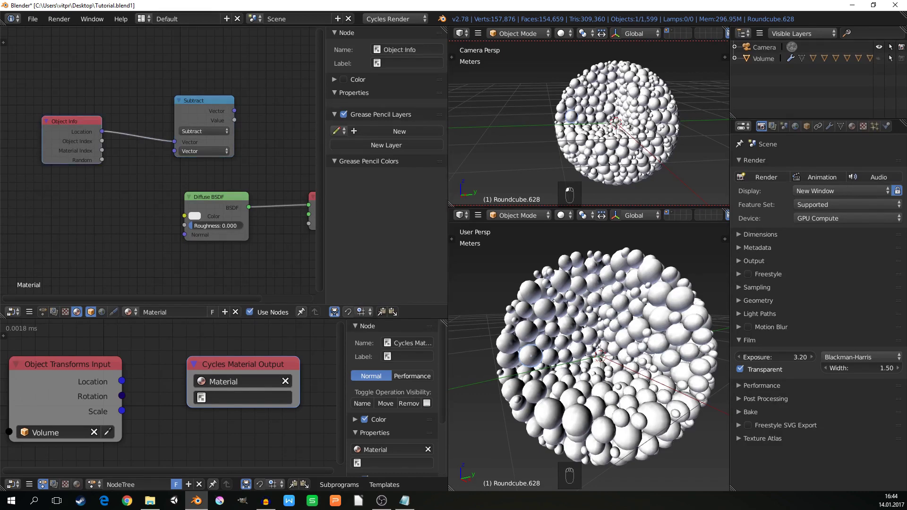
click(216, 197)
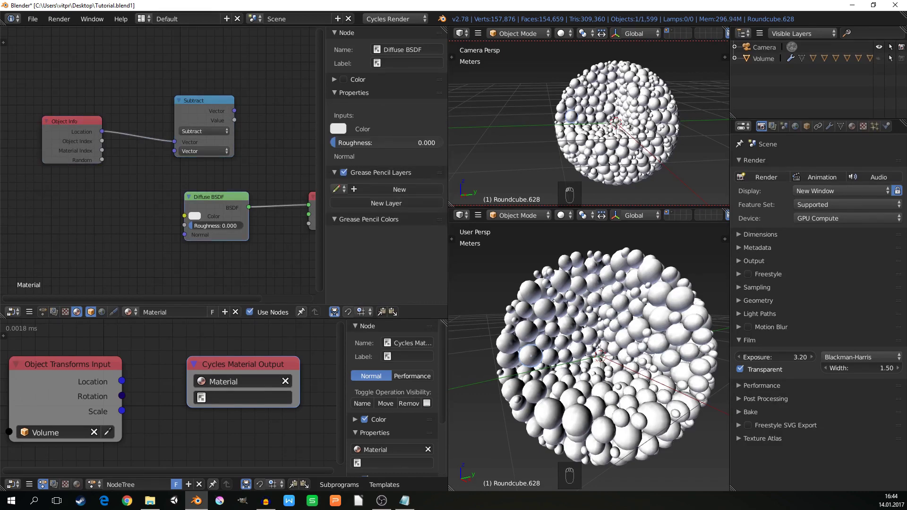
click(204, 100)
click(246, 398)
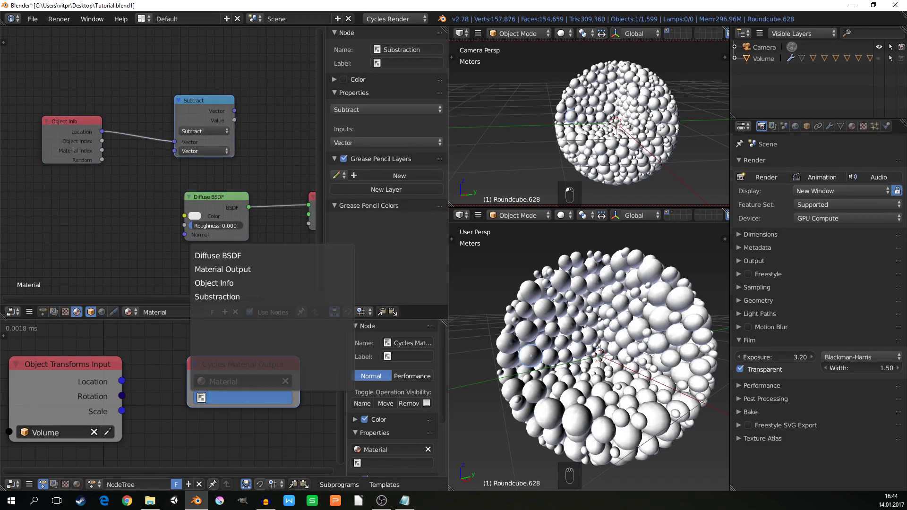
click(217, 297)
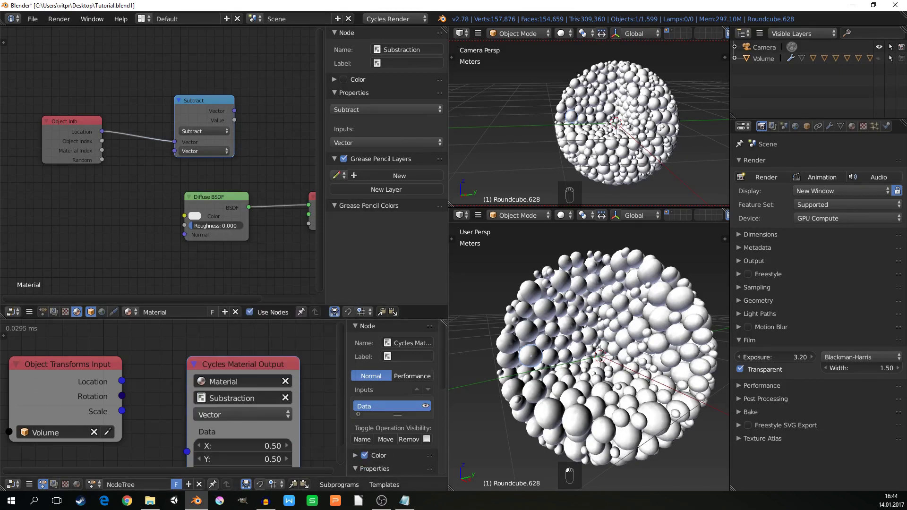
middle_drag(242, 432, 246, 400)
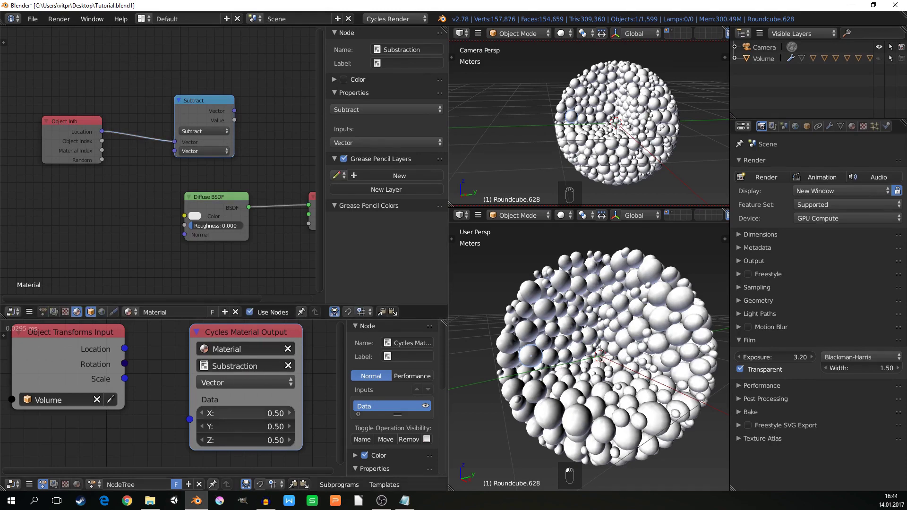
click(245, 383)
click(245, 351)
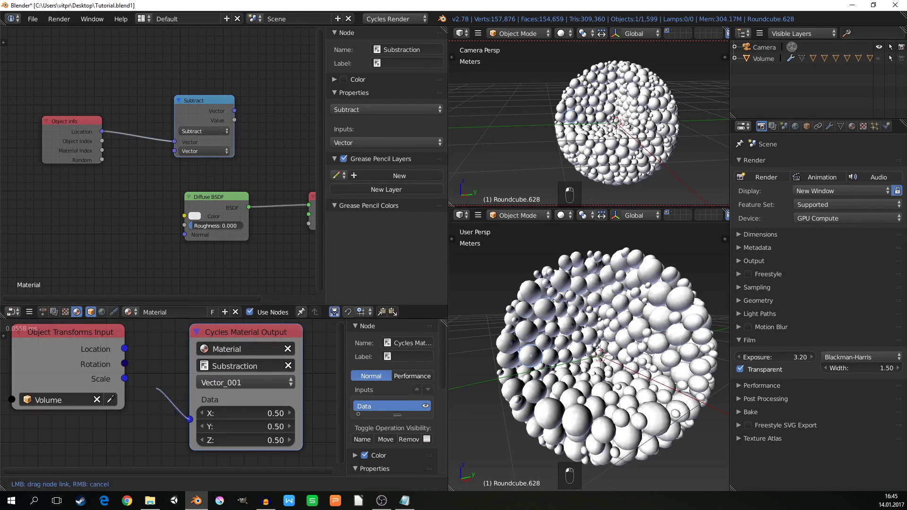
Step: Link the Location output of Object Transforms Input to the Data input of Cycles Material Output
drag(189, 419, 173, 428)
drag(175, 151, 148, 167)
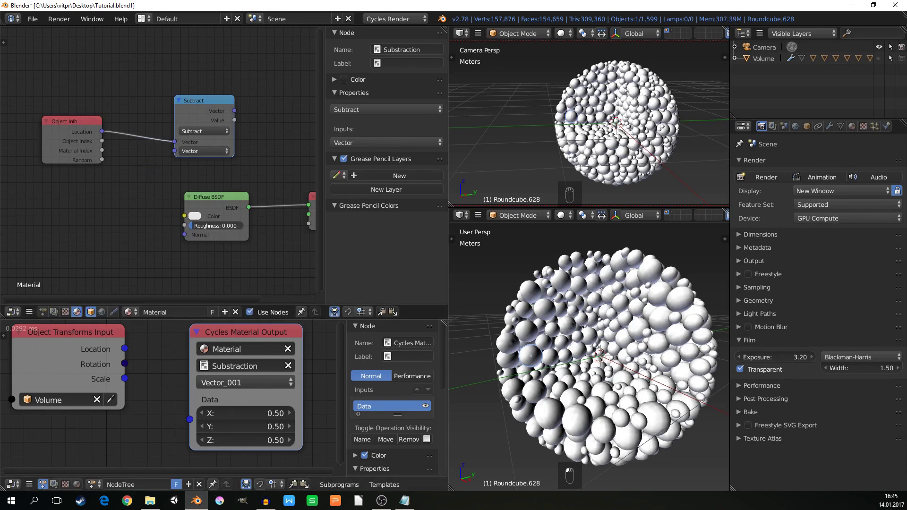
drag(125, 348, 189, 419)
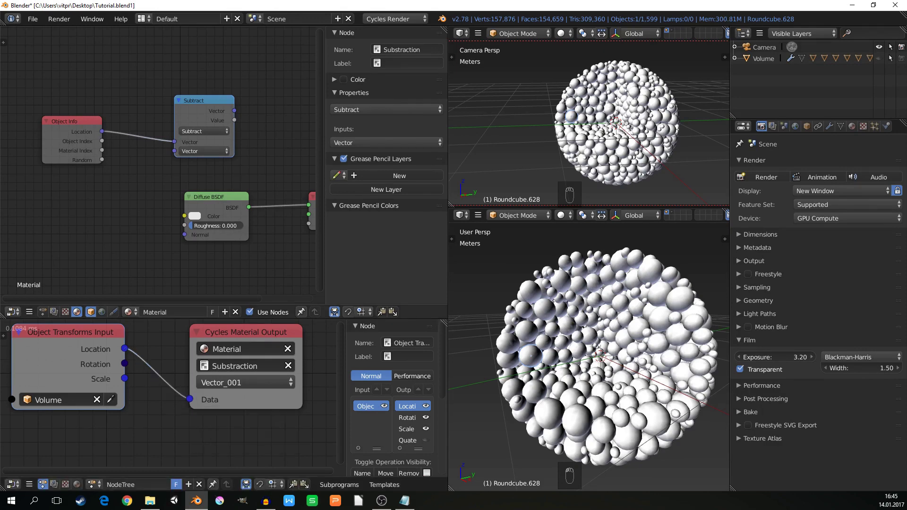
Step: Move the Subtract node closer to the Object Info node in the material tree
middle_drag(151, 177, 193, 176)
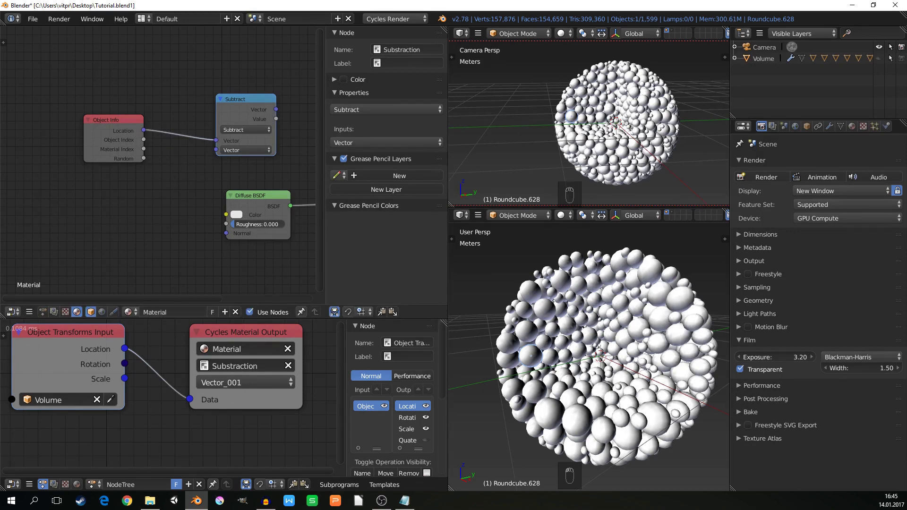
middle_drag(203, 165, 124, 187)
key(g)
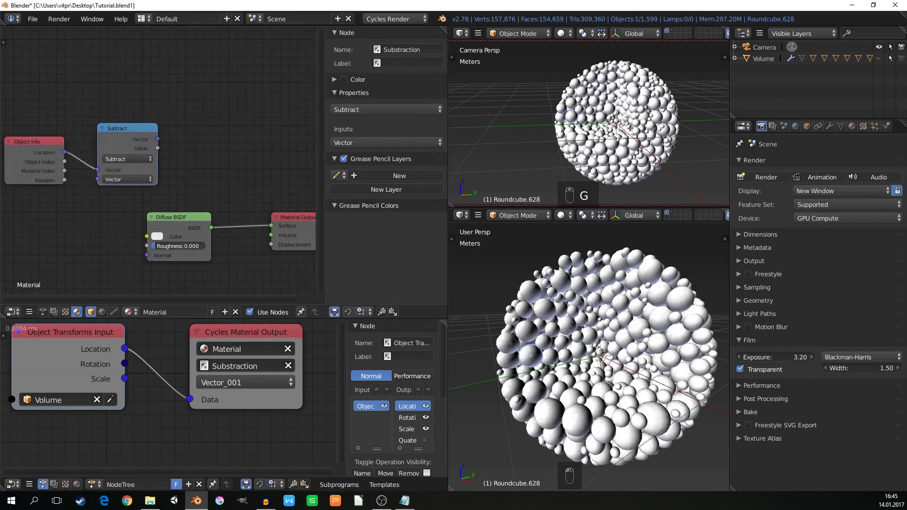
drag(158, 138, 251, 131)
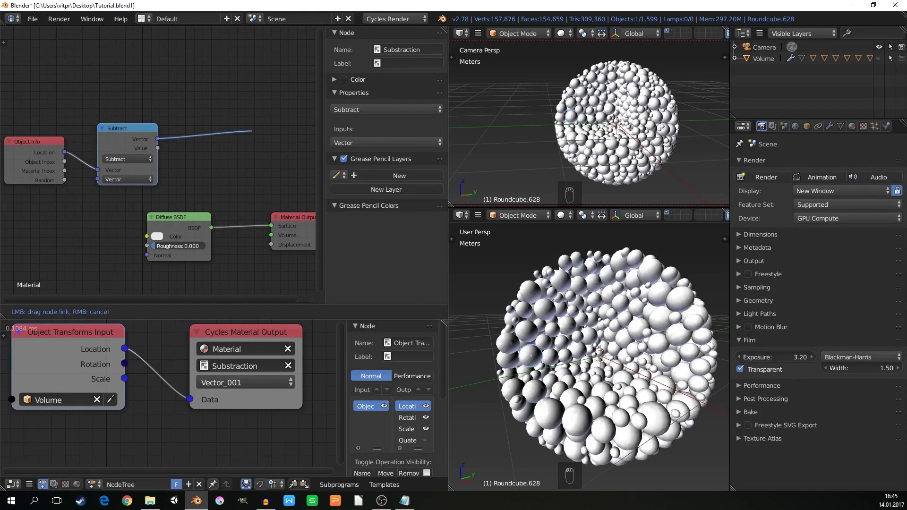
drag(251, 131, 252, 131)
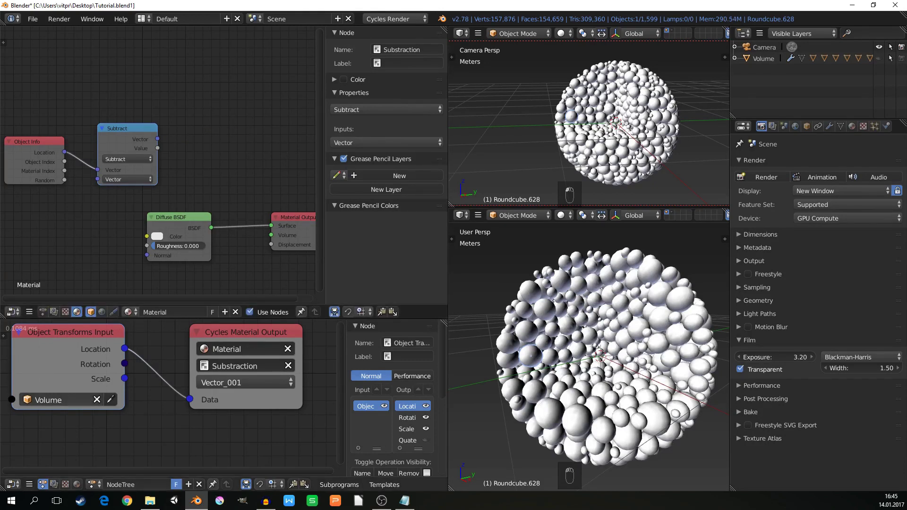
Step: Move Object Info and Subtract together away from Diffuse BSDF to make room, and hide the material editor's node properties
middle_drag(161, 141, 240, 190)
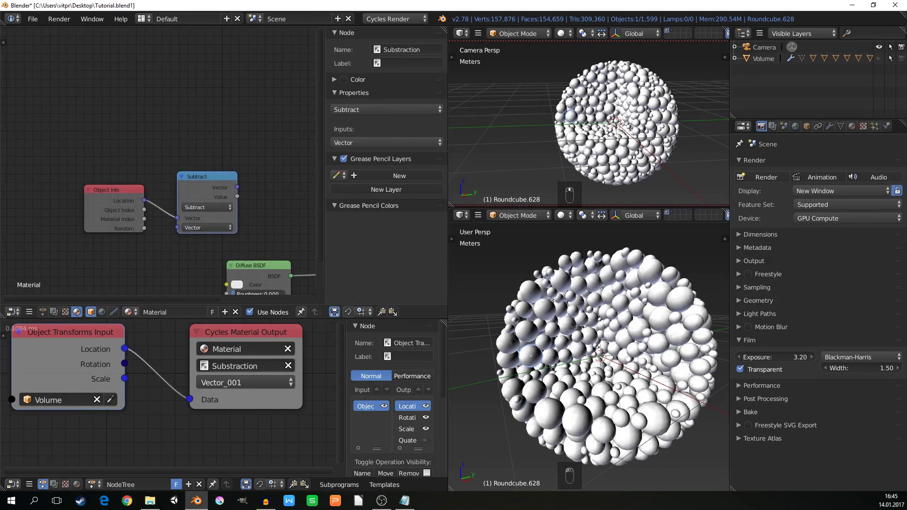
shift+click(113, 204)
middle_drag(113, 204, 160, 150)
scroll(222, 189, down, 1)
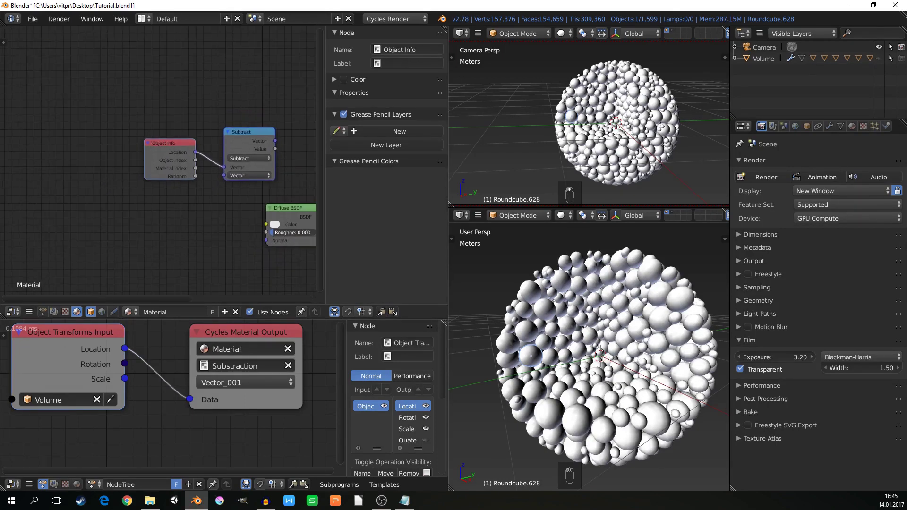
key(g)
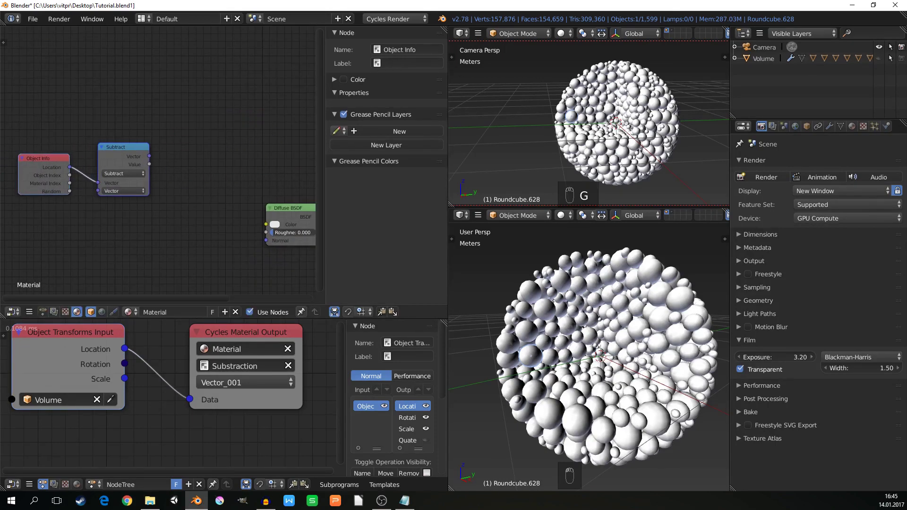
middle_drag(109, 177, 162, 196)
key(g)
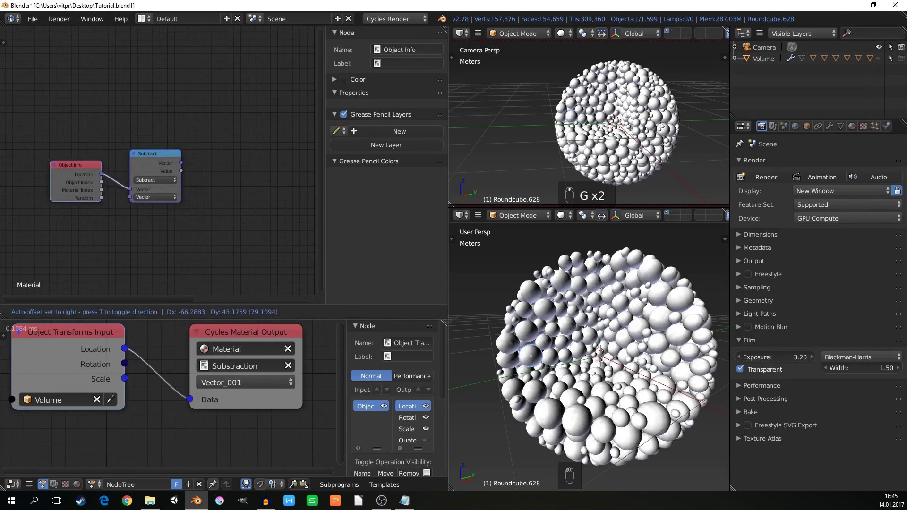
click(141, 184)
click(153, 156)
key(g)
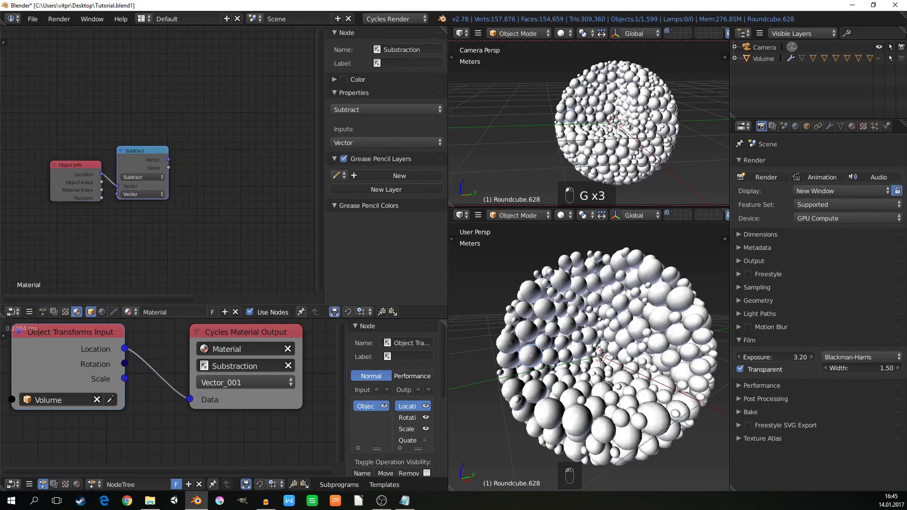
key(n)
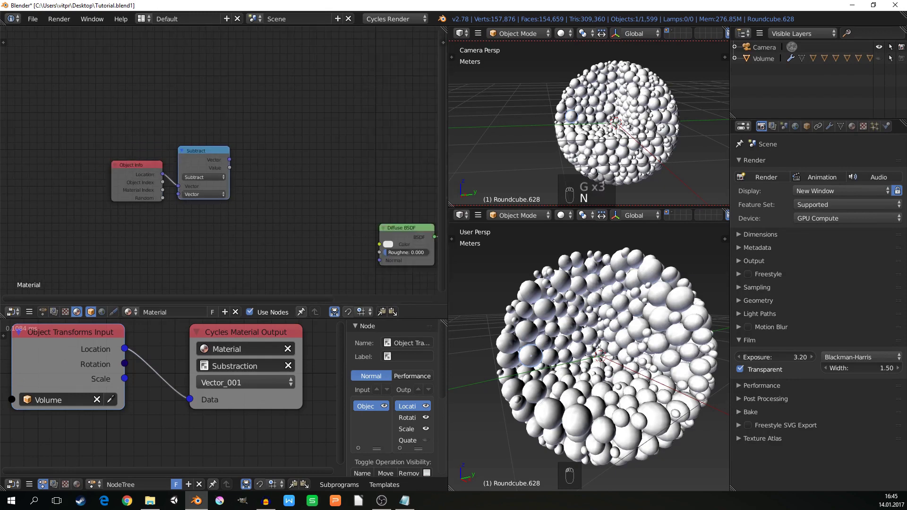
middle_drag(227, 189, 150, 176)
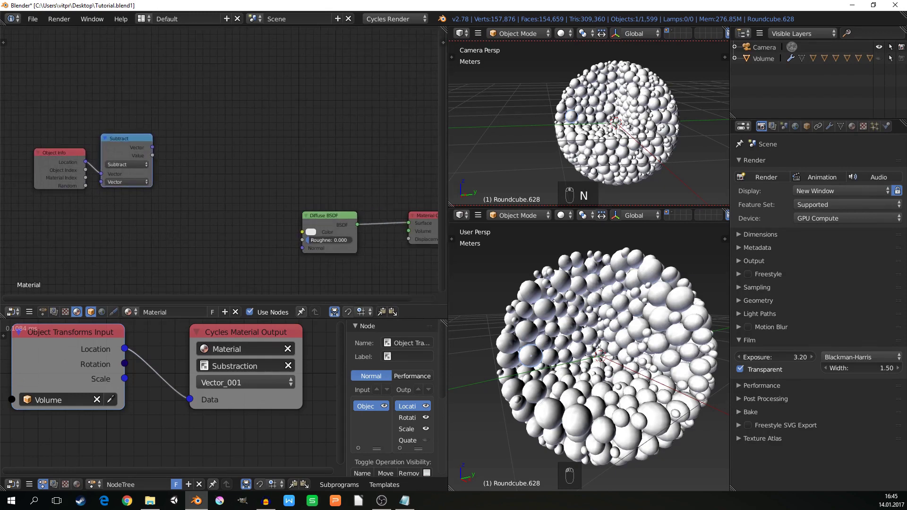
Step: Add a Separate XYZ node after Subtract and link the Subtract Vector output to its input
key(shift+a)
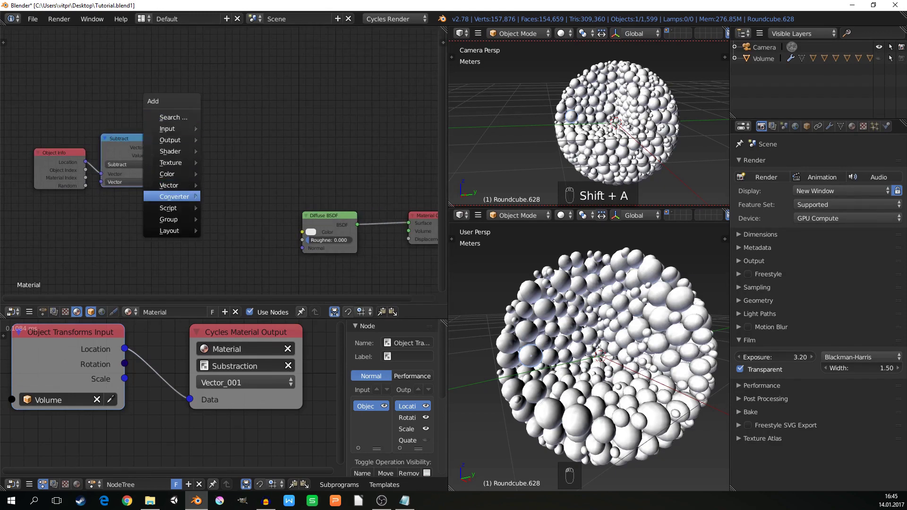
mouse_move(174, 196)
click(237, 307)
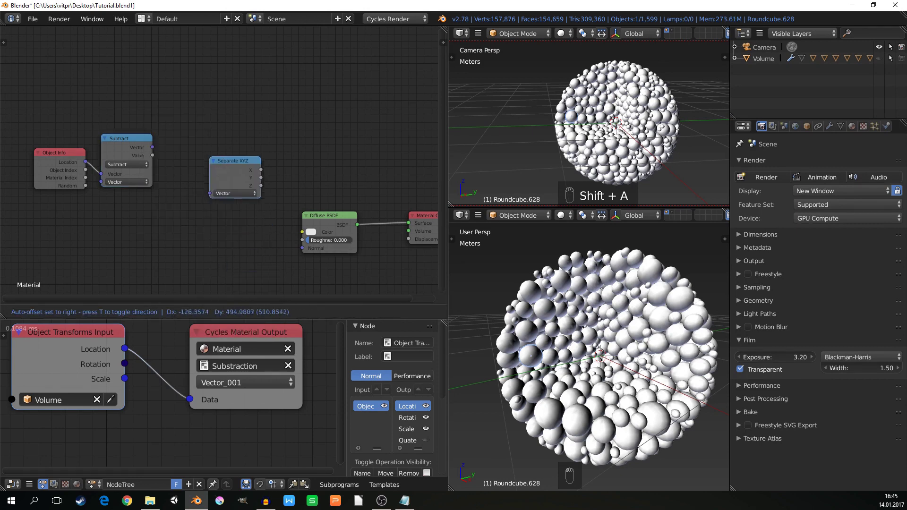
click(177, 123)
drag(152, 148, 176, 158)
key(g)
key(Return)
key(shift+a)
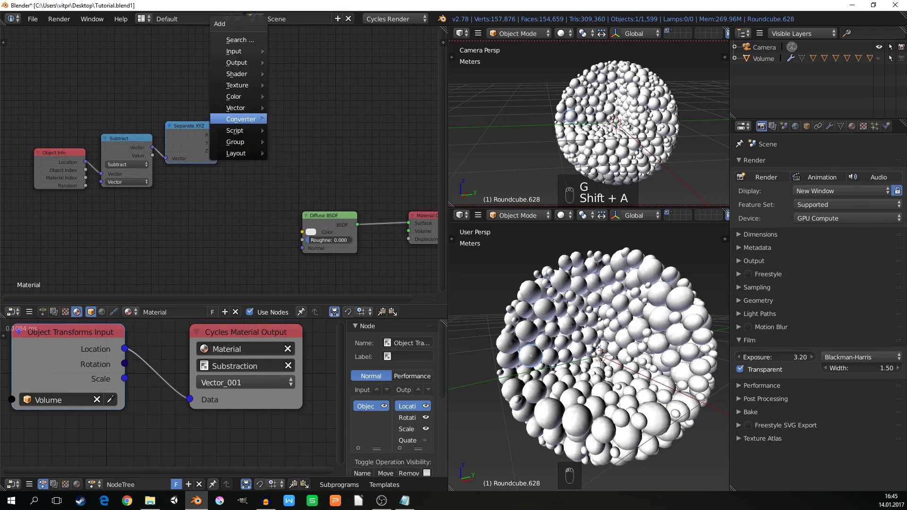
mouse_move(240, 119)
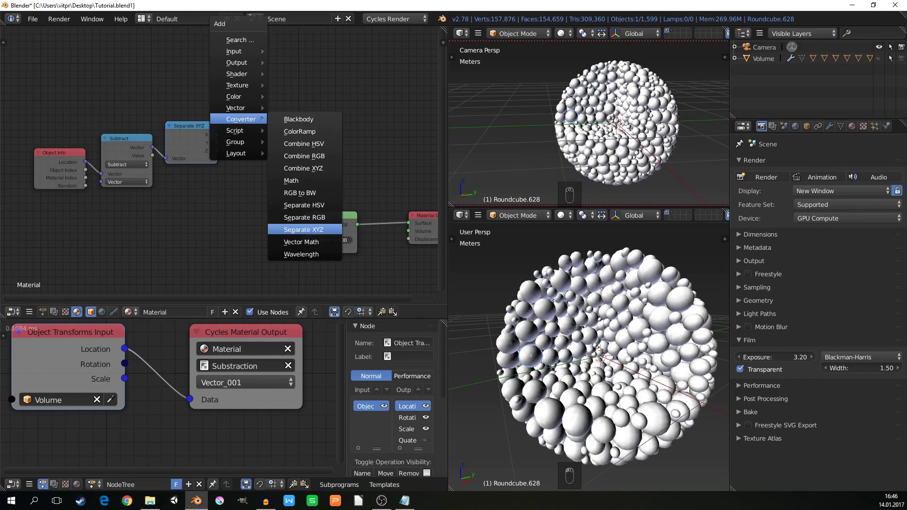
click(303, 229)
click(267, 142)
key(x)
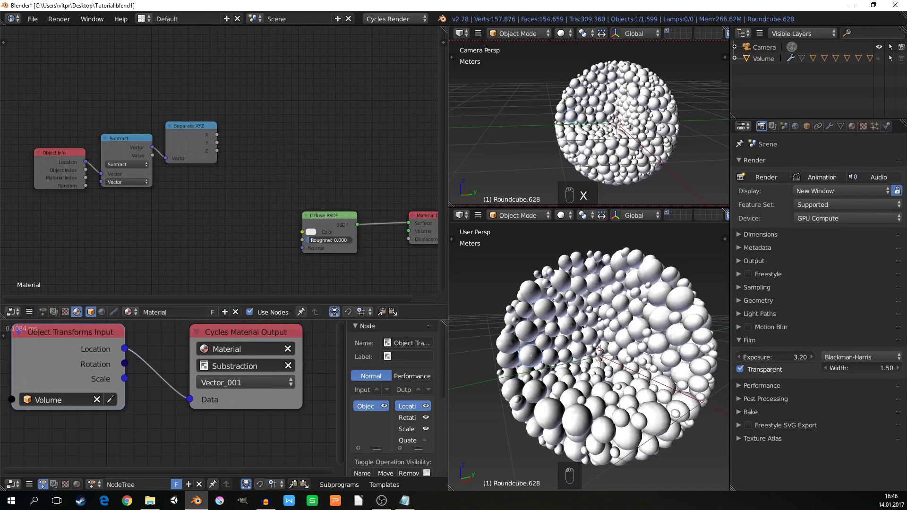
Step: Add a Math node after Separate XYZ, set its operation to Power and its second value to 2
key(shift+a)
mouse_move(245, 124)
click(306, 186)
click(281, 105)
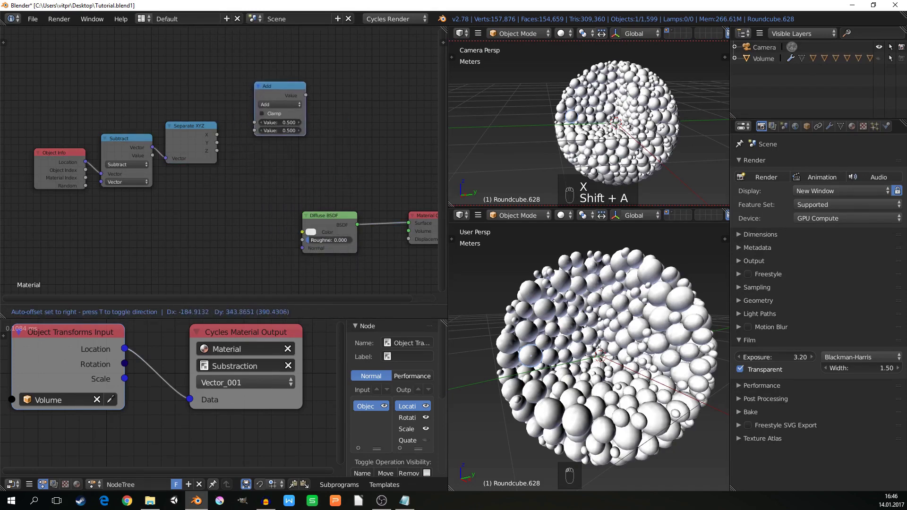
click(281, 104)
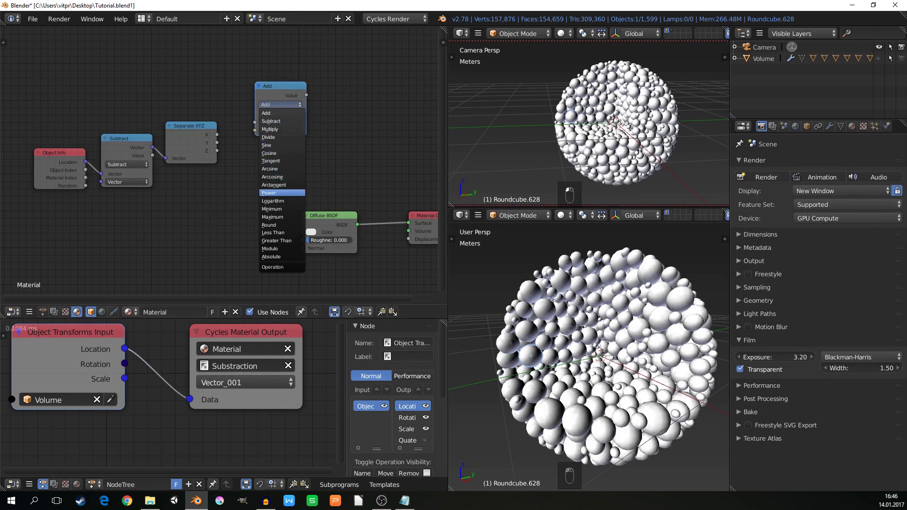
click(281, 197)
click(280, 130)
text(2)
key(Return)
Step: Link the Separate XYZ X output to the Power node's first value and collapse the Power node
scroll(269, 124, up, 3)
drag(185, 140, 245, 121)
key(h)
Step: Duplicate the collapsed Power node twice and link the Separate XYZ Y and Z outputs to the copies
key(shift+d)
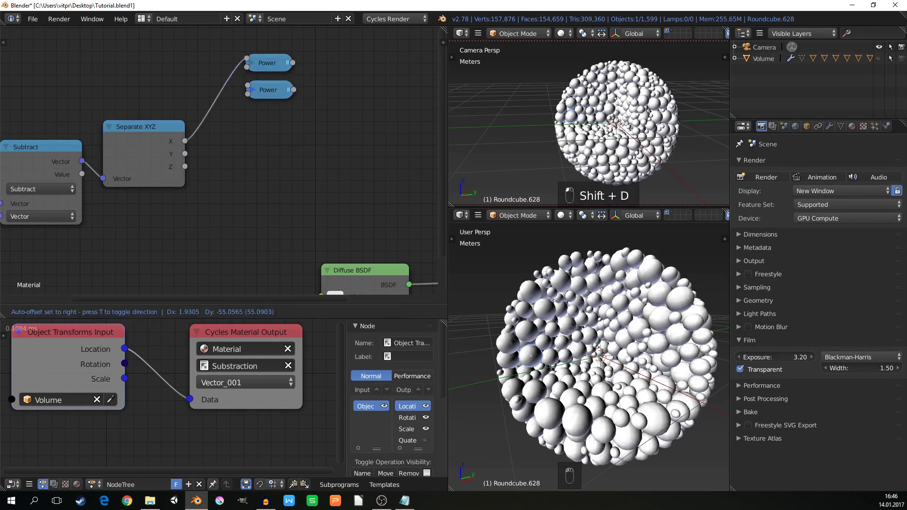
drag(185, 153, 250, 94)
key(shift+d)
key(x)
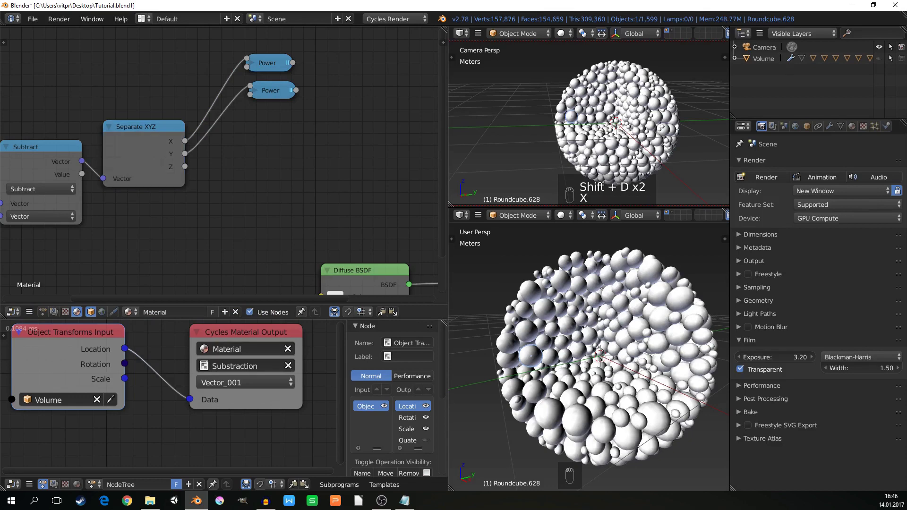
key(shift+d)
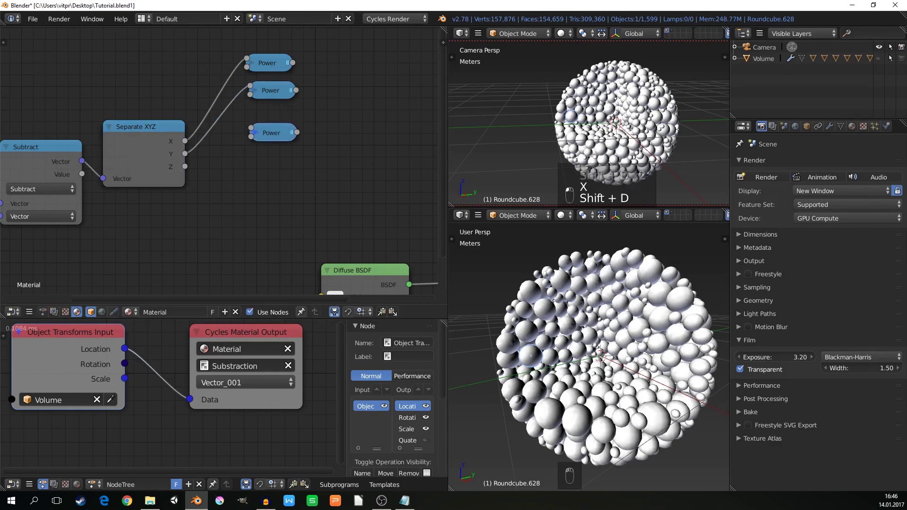
drag(184, 166, 249, 129)
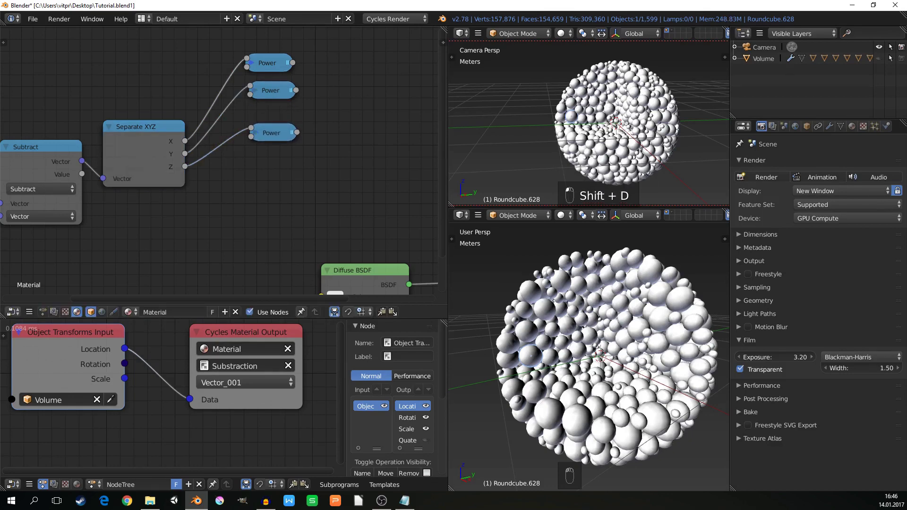
Step: Duplicate a Power node beside the three powers, expand it and set its operation to Add
key(shift+d)
click(321, 70)
click(316, 72)
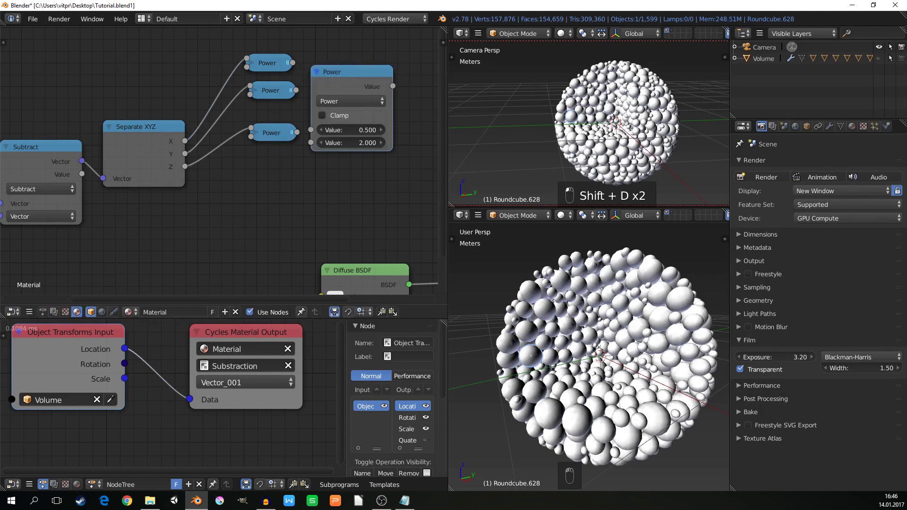
click(351, 101)
click(326, 114)
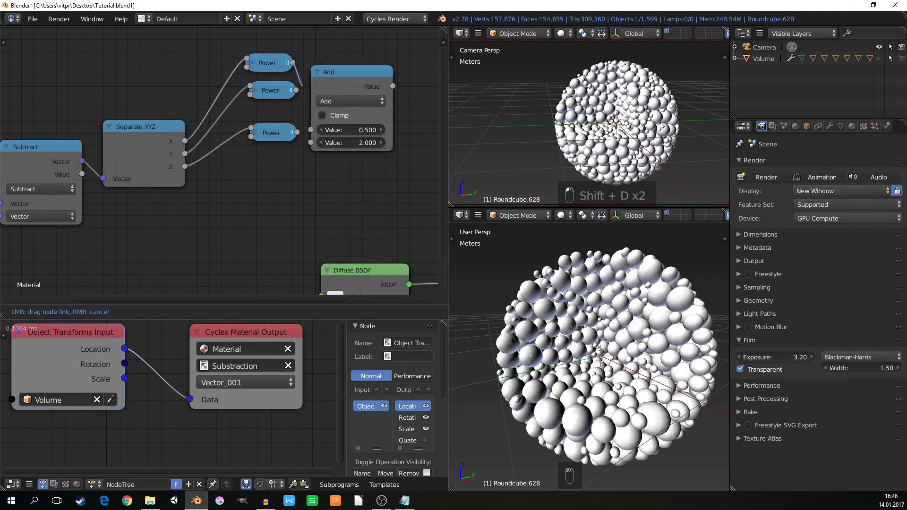
Step: Link the X and Y Power outputs into the Add node, move it up beside them and collapse it
drag(293, 62, 310, 130)
key(g)
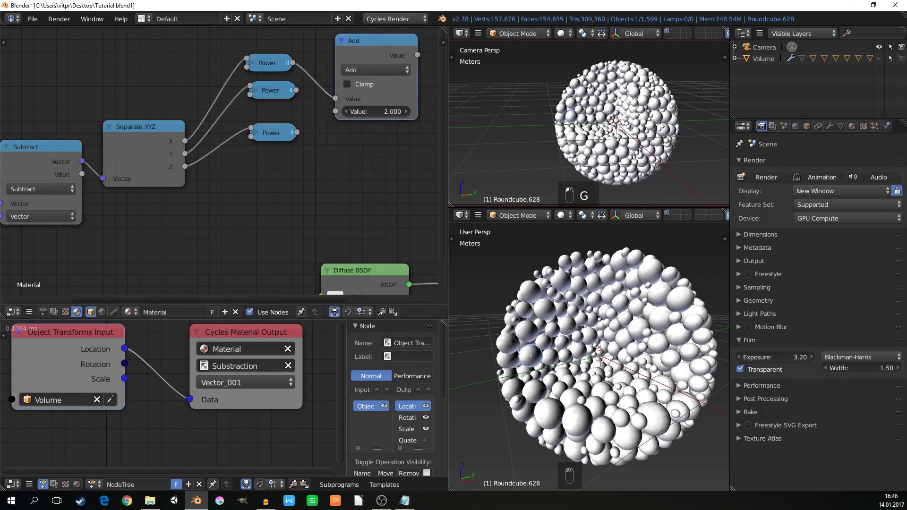
drag(296, 90, 335, 111)
key(h)
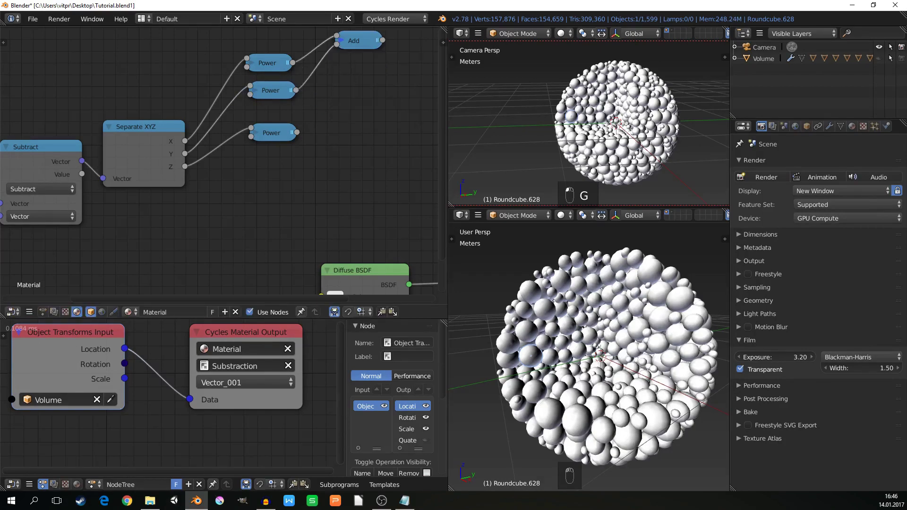
Step: Duplicate the Add node below the first and feed it the first Add output and the Z Power output
key(shift+d)
click(370, 109)
drag(382, 40, 353, 104)
drag(297, 132, 353, 112)
Step: Duplicate a Power node after the second Add, link the Add output to its first value and expand it
middle_drag(364, 120, 238, 125)
click(146, 138)
key(shift+d)
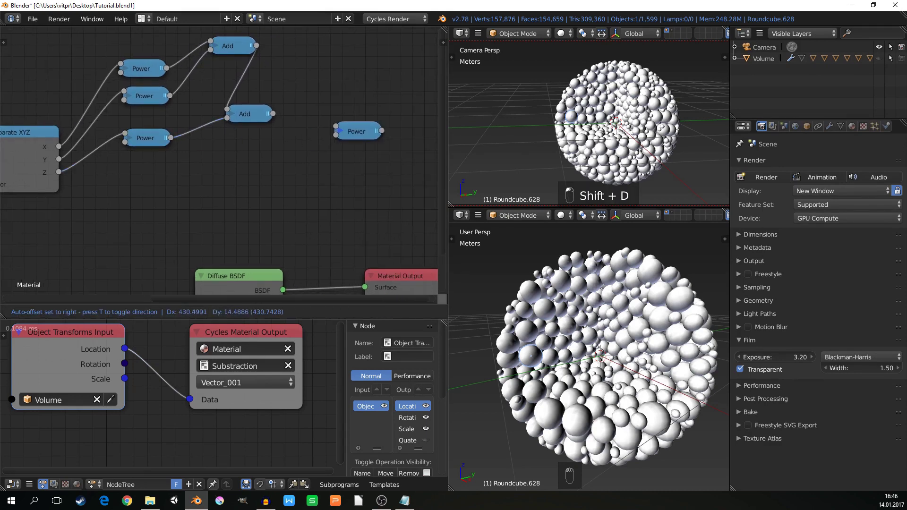
click(324, 105)
click(321, 106)
drag(273, 114, 302, 106)
click(305, 106)
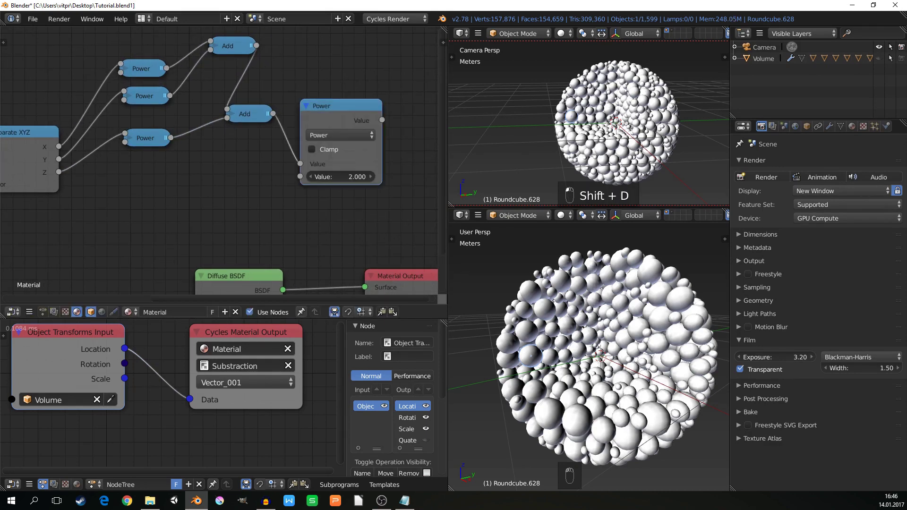
Step: Set the final Power node's exponent to 0.5 and collapse the node
click(340, 177)
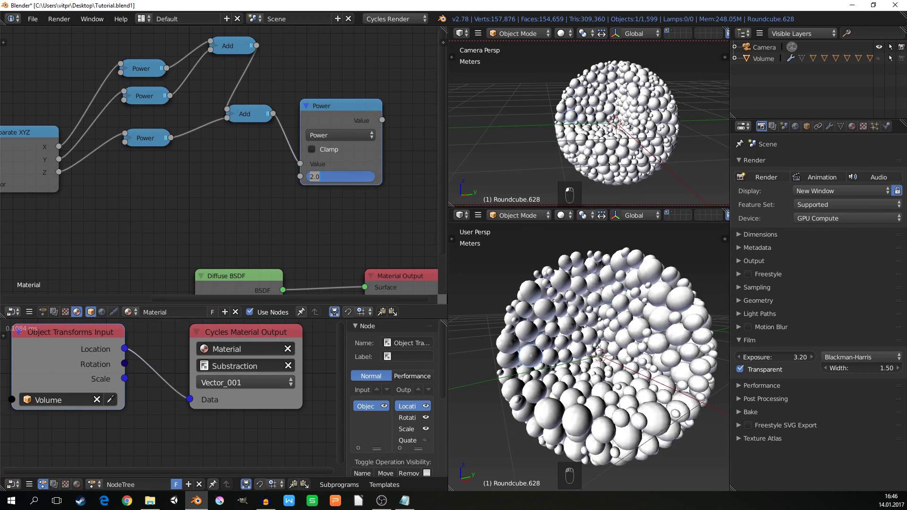
text(0.5)
key(Return)
click(306, 106)
Step: Group all the distance nodes, from Object Info through the final Power, into one node group
scroll(319, 114, down, 5)
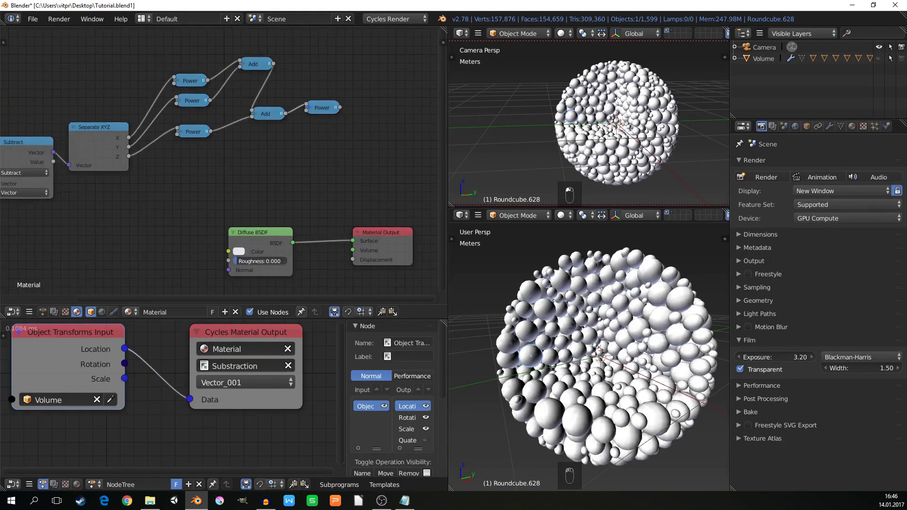
middle_drag(289, 134, 337, 131)
scroll(336, 131, down, 3)
scroll(326, 131, up, 2)
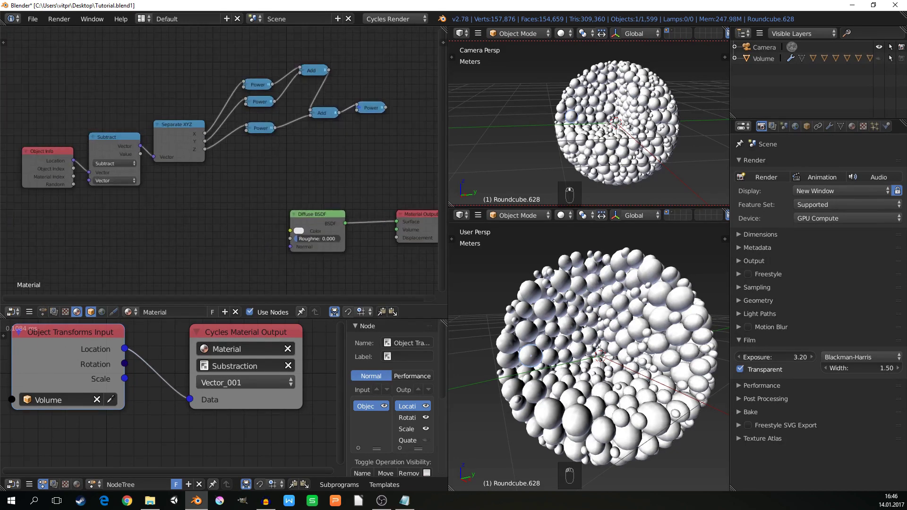
key(a)
key(b)
drag(409, 172, 34, 59)
key(ctrl+g)
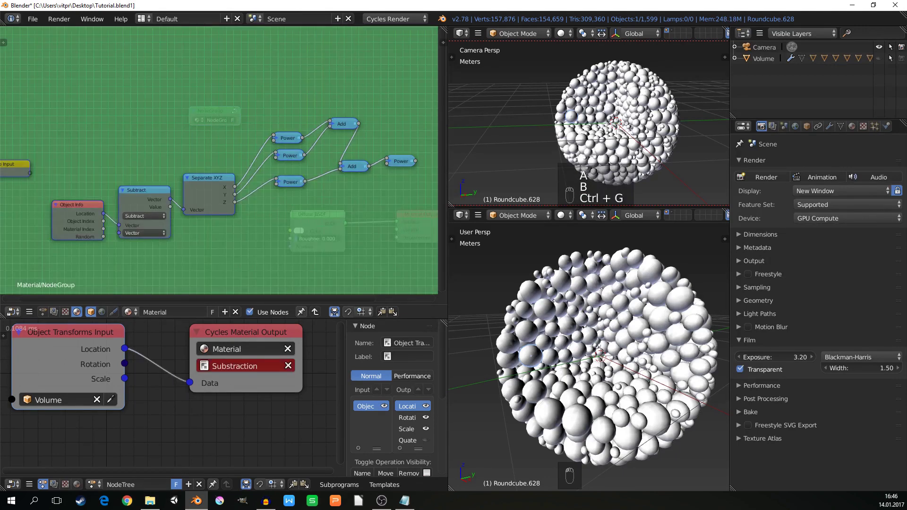
Step: Link the final Power output to the Group Output inside the node group and leave group editing
scroll(250, 163, down, 2)
key(Tab)
key(Tab)
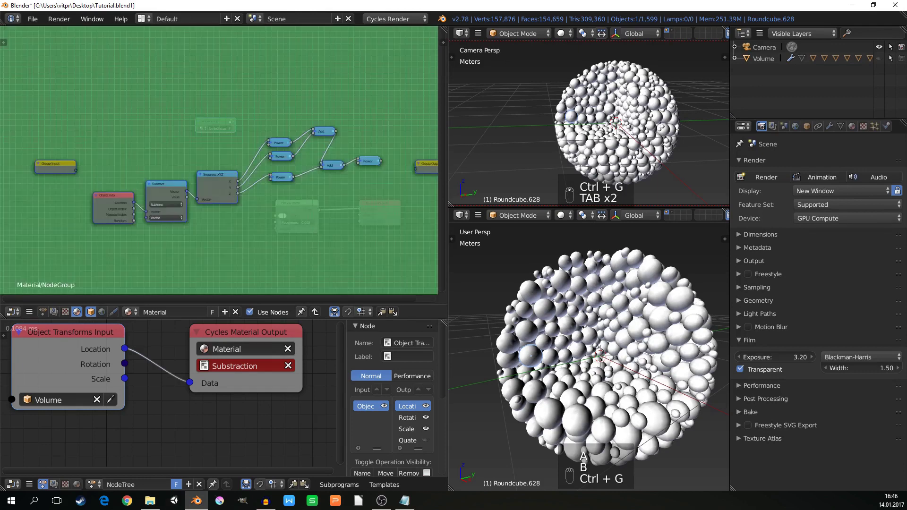
drag(382, 161, 415, 163)
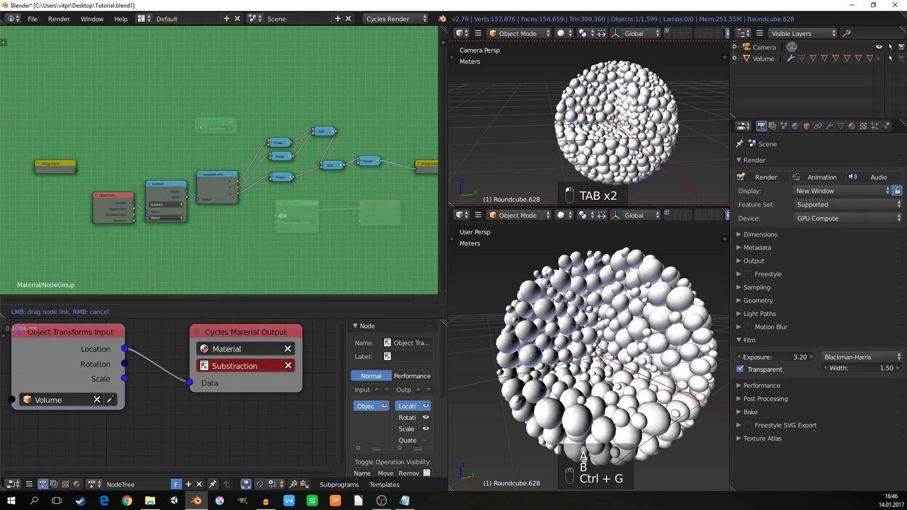
key(Tab)
Step: Reposition the node group, link its Value output to the Diffuse BSDF Color and show the camera viewport in rendered shading
key(g)
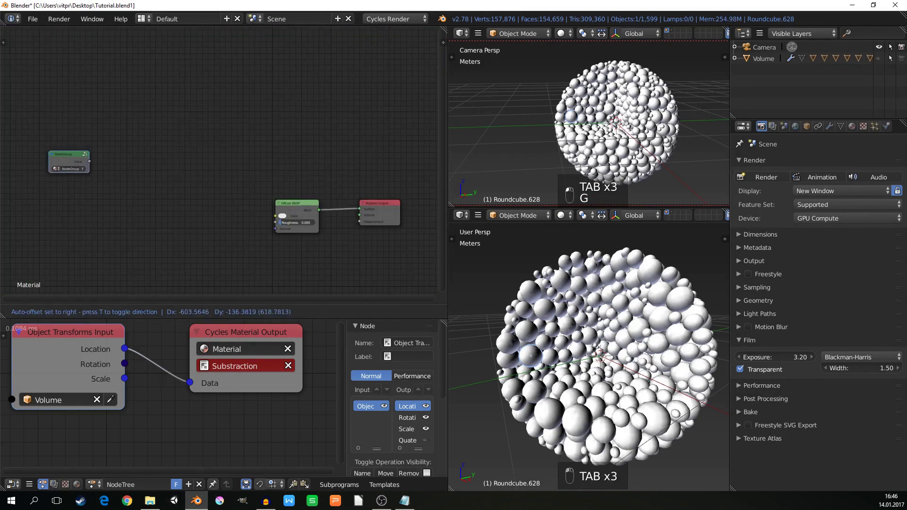
click(104, 166)
scroll(103, 166, up, 8)
drag(74, 156, 257, 168)
scroll(257, 168, down, 7)
middle_drag(255, 168, 224, 161)
scroll(119, 155, up, 1)
drag(118, 154, 336, 218)
key(z)
click(681, 87)
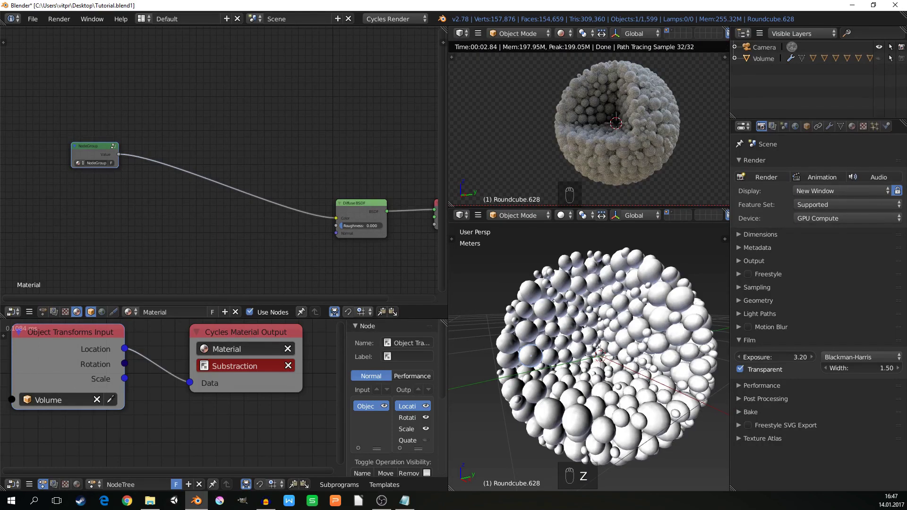
Step: Move the node group aside and insert a ColorRamp node on the link between it and Diffuse BSDF
scroll(108, 179, up, 1)
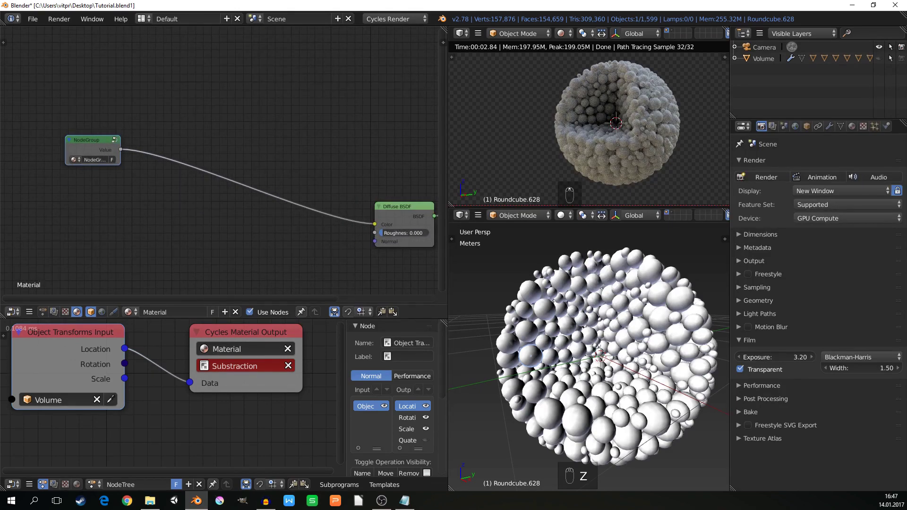
key(g)
key(shift+a)
mouse_move(151, 145)
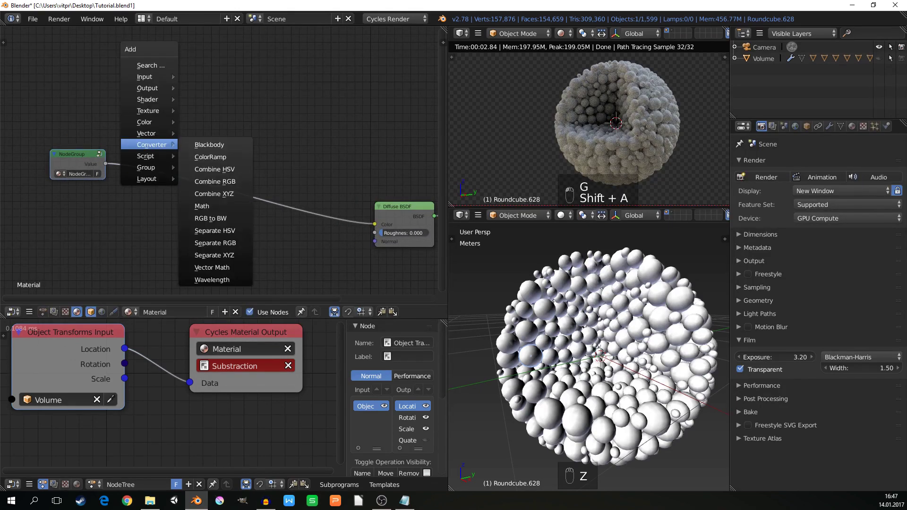
click(210, 157)
click(195, 175)
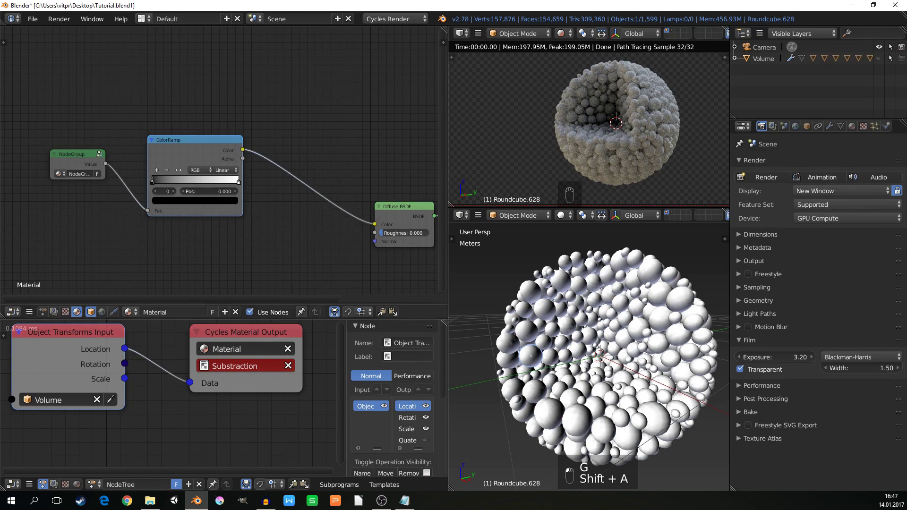
Step: Change the ColorRamp's first stop from black to a bright yellow
click(195, 200)
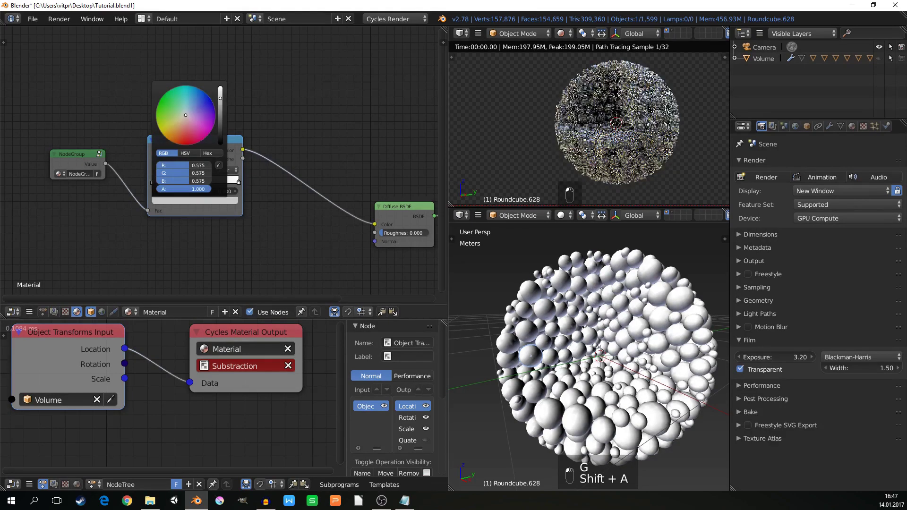
drag(220, 94, 220, 92)
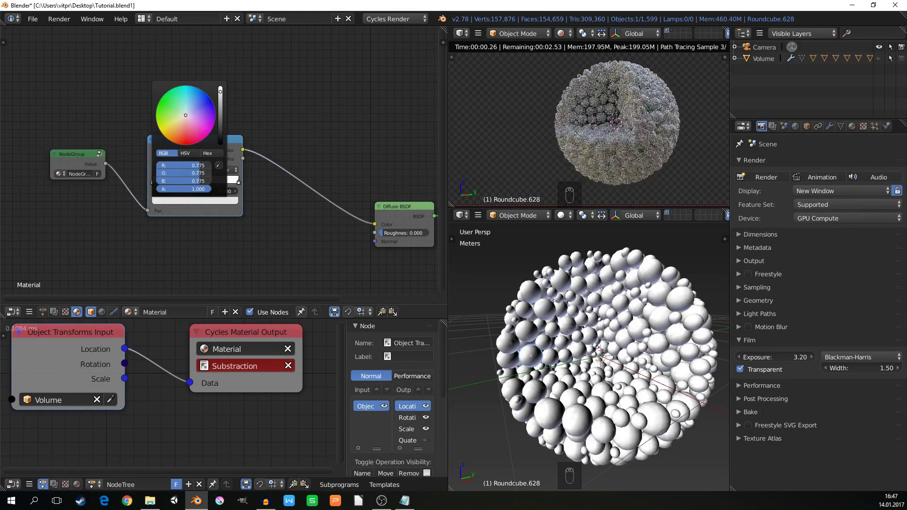
drag(166, 125, 164, 126)
Step: Add a middle stop to the ColorRamp, move it to position 0.218 and colour it orange-red
click(156, 170)
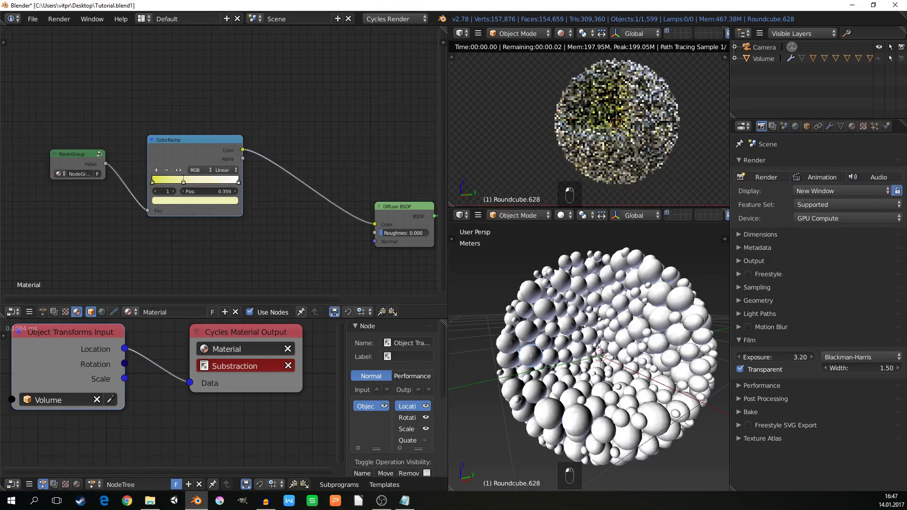
drag(174, 182, 171, 181)
click(173, 200)
click(180, 137)
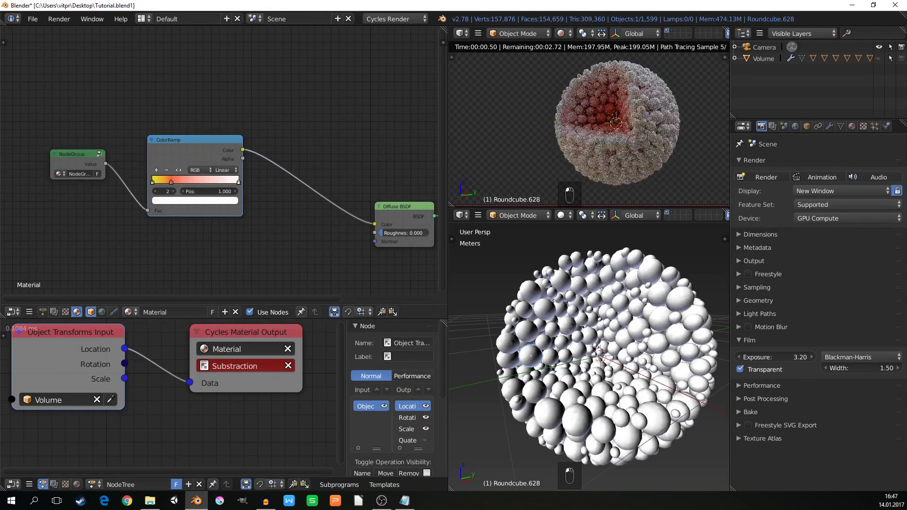
click(156, 170)
click(170, 201)
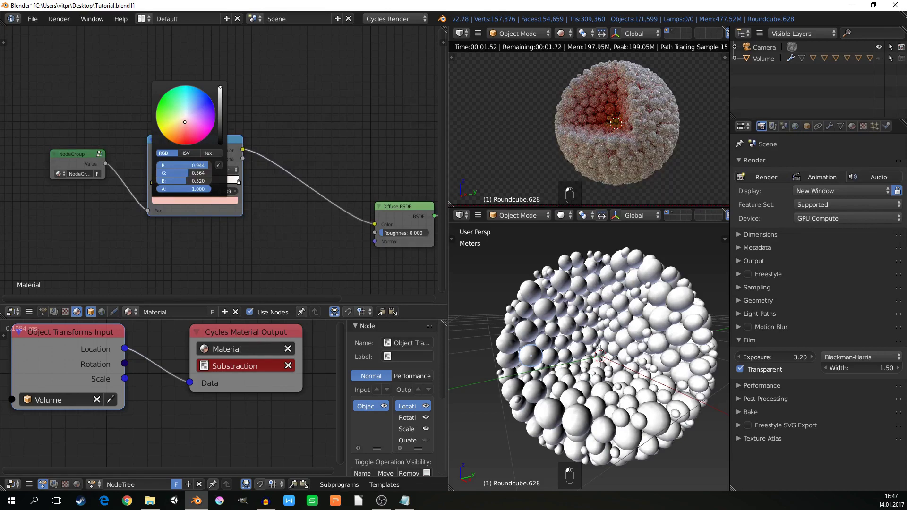
click(166, 170)
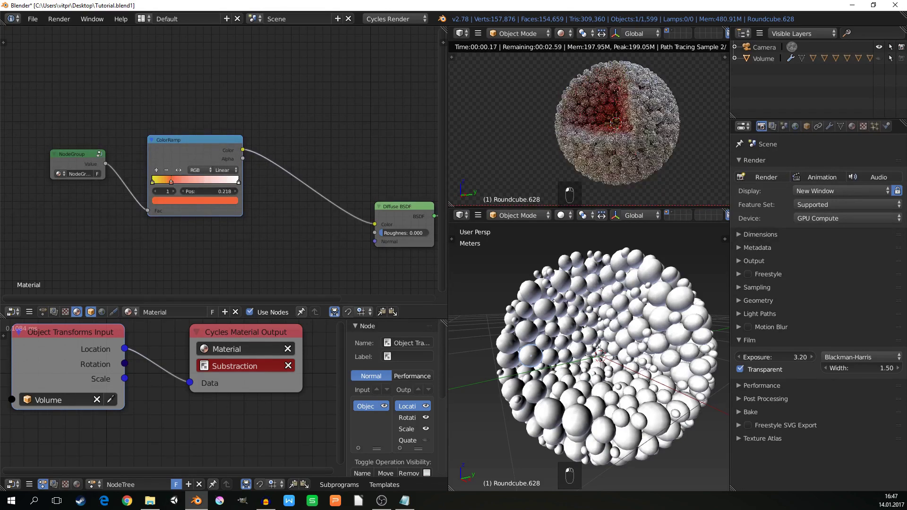
Step: Colour the ColorRamp's last stop dark blue (R 0.016, G 0.060, B 0.431) and move it to position 0.924
drag(239, 182, 238, 181)
click(195, 200)
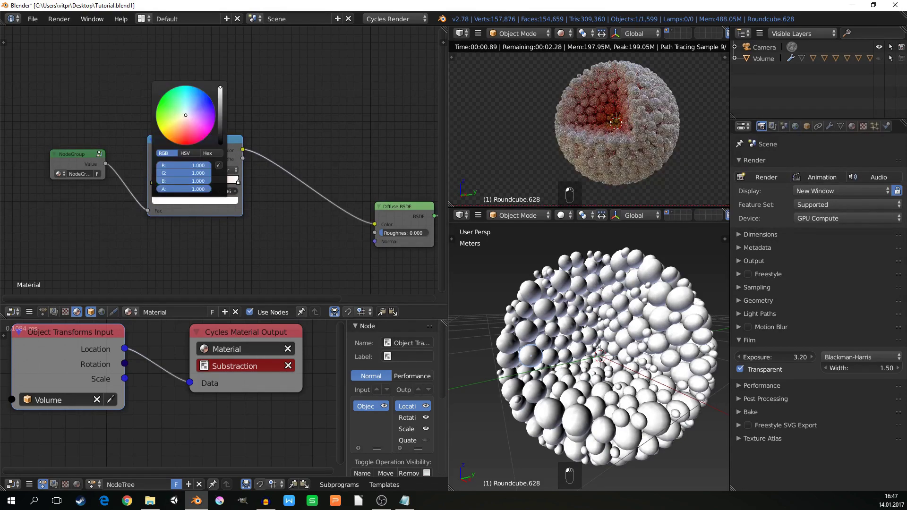
click(200, 104)
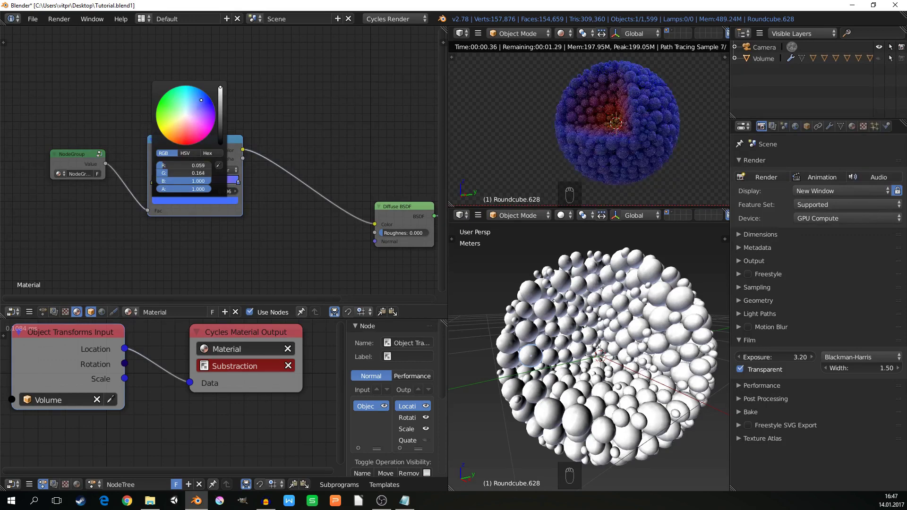
drag(201, 101, 204, 99)
drag(238, 181, 232, 181)
click(232, 200)
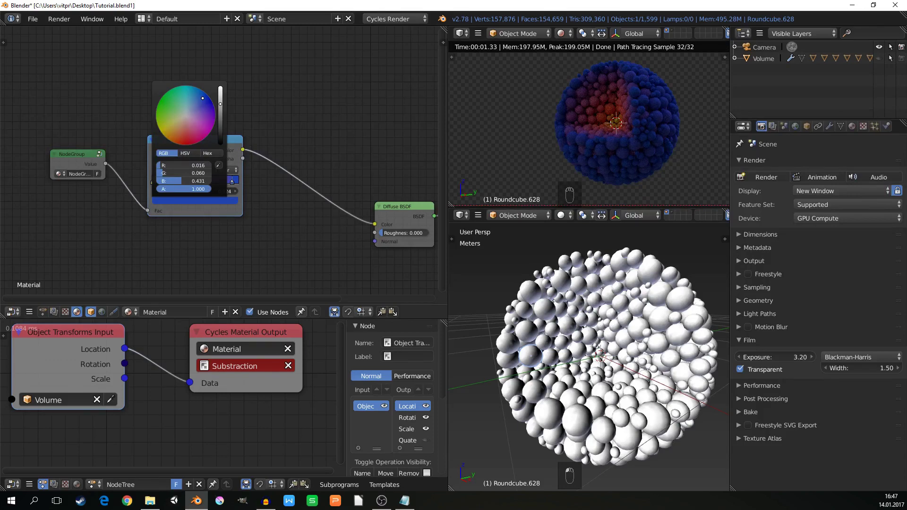
Step: Add an Object Info node and place it below the node group in the material tree
middle_drag(283, 189, 237, 174)
middle_drag(175, 175, 169, 168)
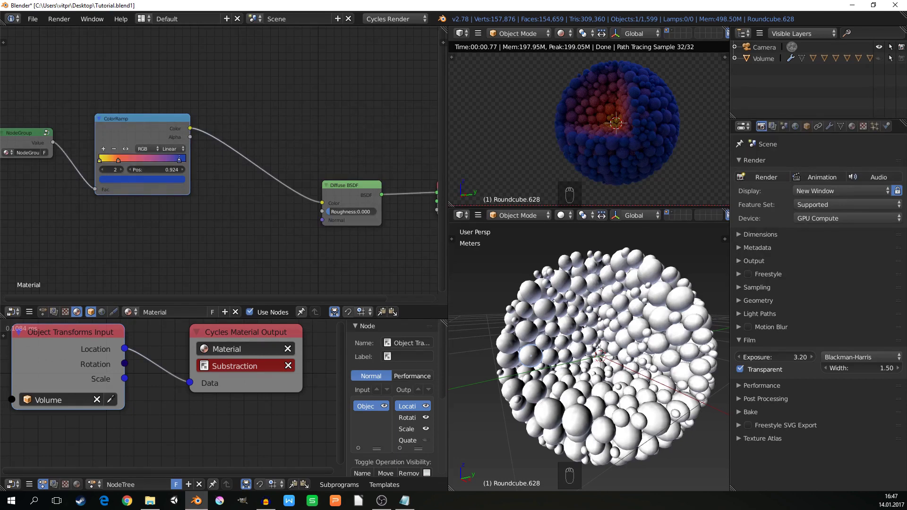
middle_drag(222, 170, 274, 156)
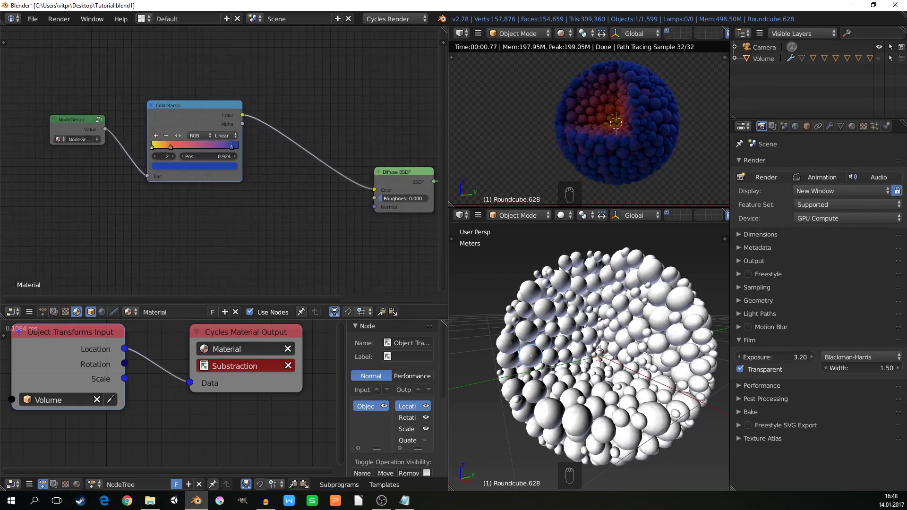
key(shift+a)
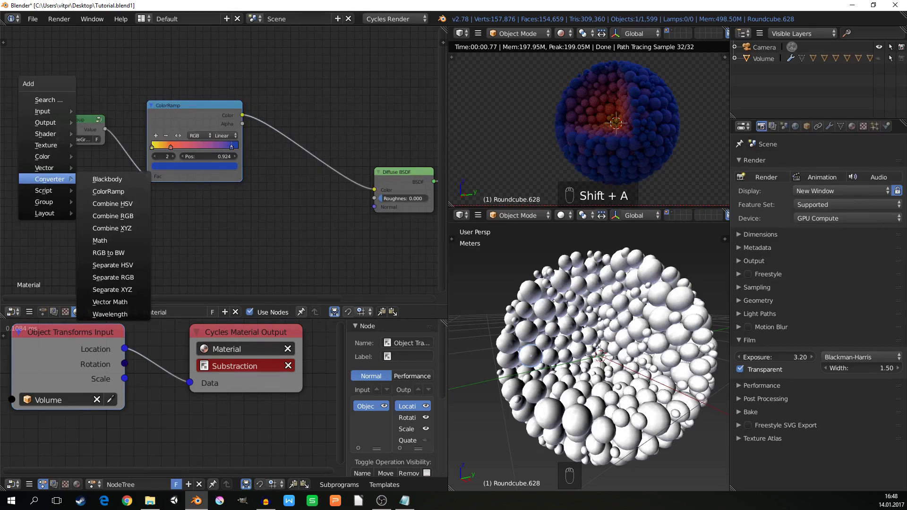
mouse_move(48, 112)
click(110, 212)
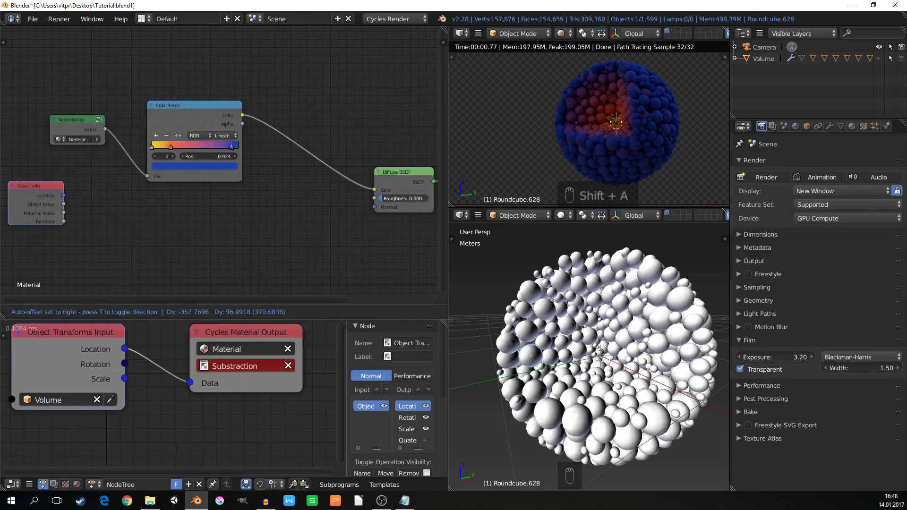
click(53, 179)
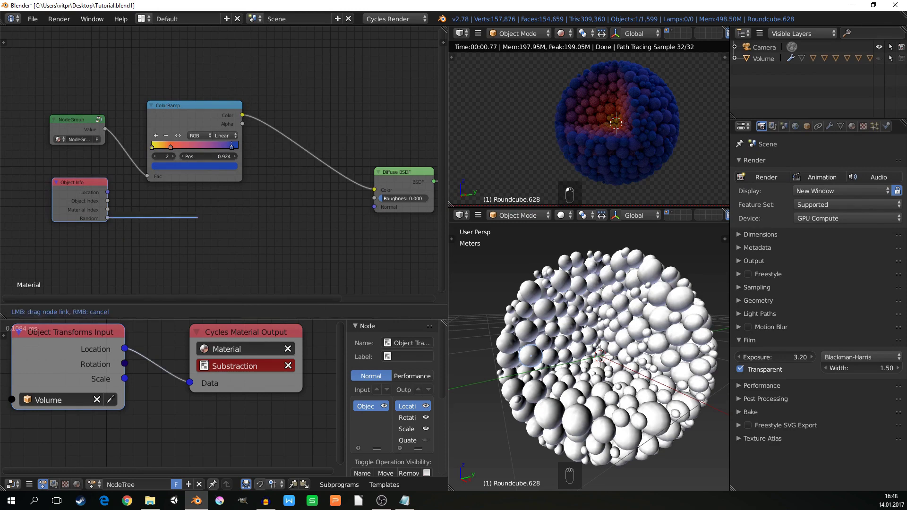
Step: Insert a Mix node set to Multiply between ColorRamp and Diffuse BSDF, feed Object Info's Random into Color2 and set the factor to 0.622
key(shift+a)
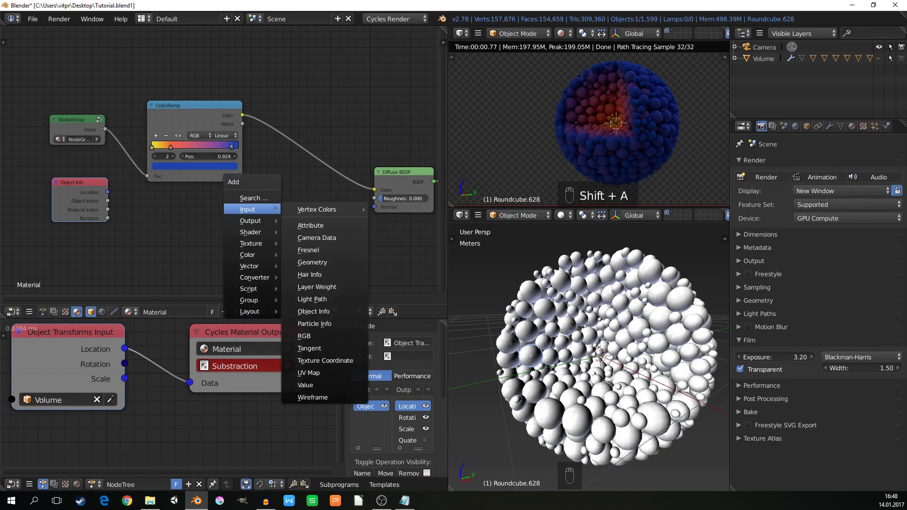
mouse_move(247, 255)
click(309, 316)
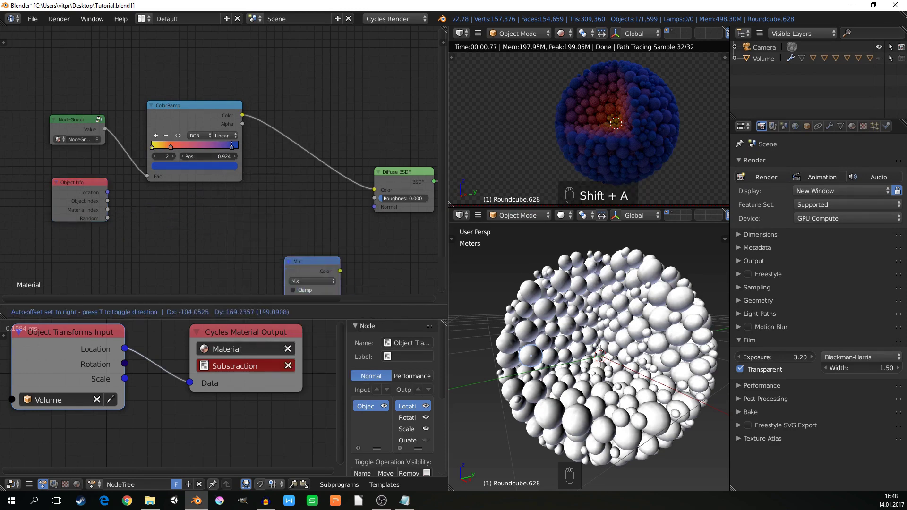
click(279, 127)
click(305, 151)
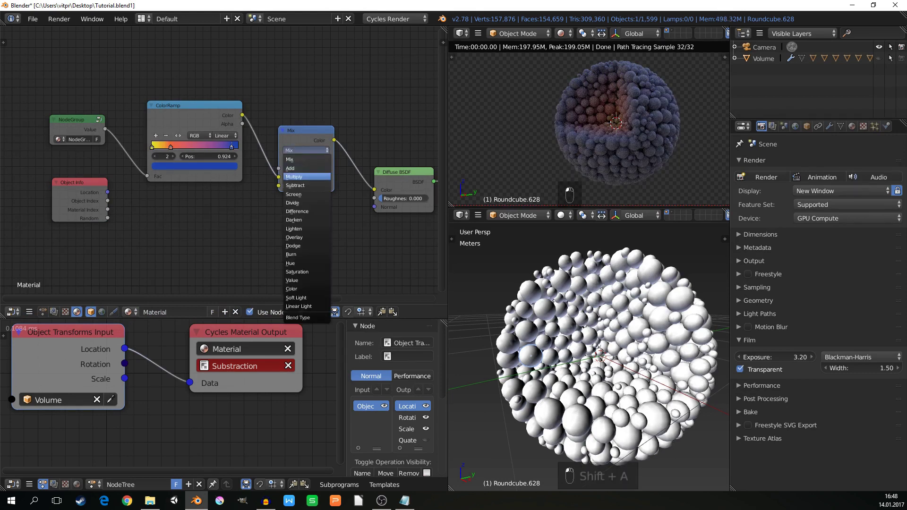
click(294, 177)
drag(108, 218, 315, 169)
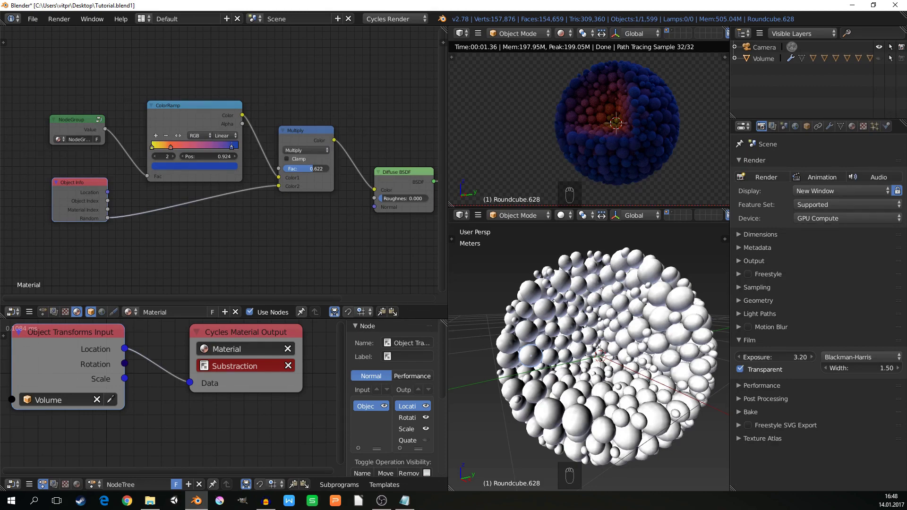
Step: Insert a Mix Shader node between the Diffuse BSDF and the Material Output
middle_drag(378, 215, 269, 202)
scroll(269, 202, down, 1)
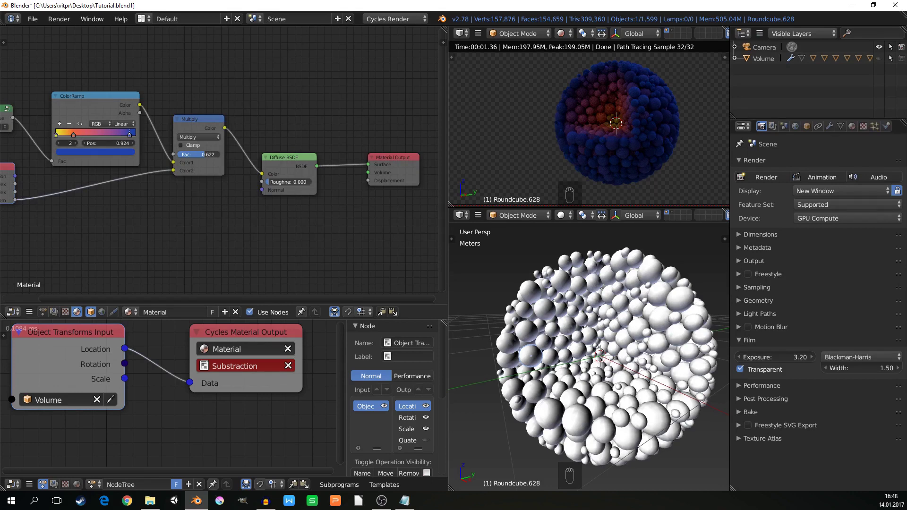
key(shift+a)
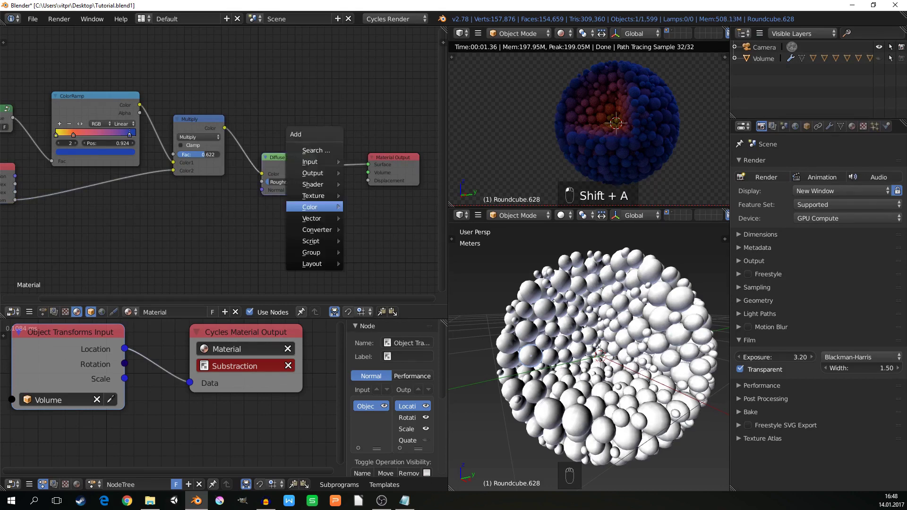
mouse_move(314, 185)
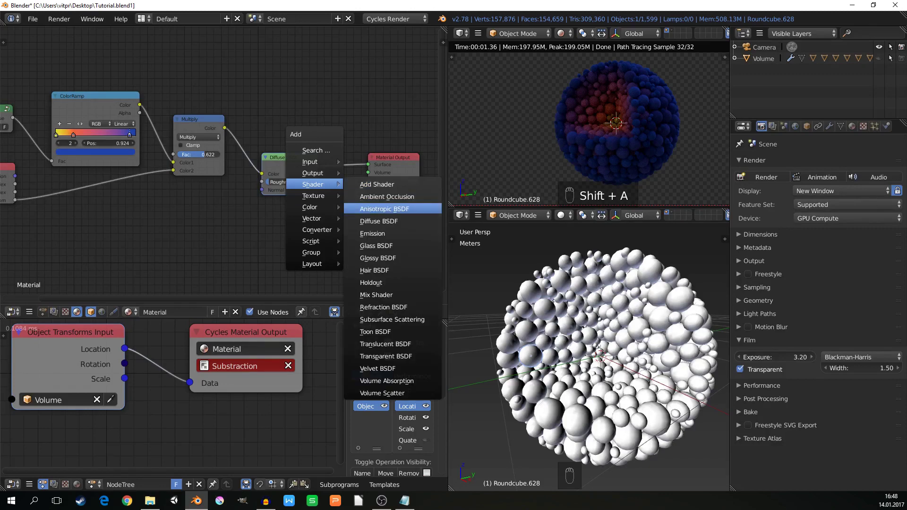
click(366, 295)
click(326, 144)
Step: Add a Glossy BSDF below the Diffuse BSDF, link it to the Mix Shader's second shader input and use Beckmann distribution
key(shift+a)
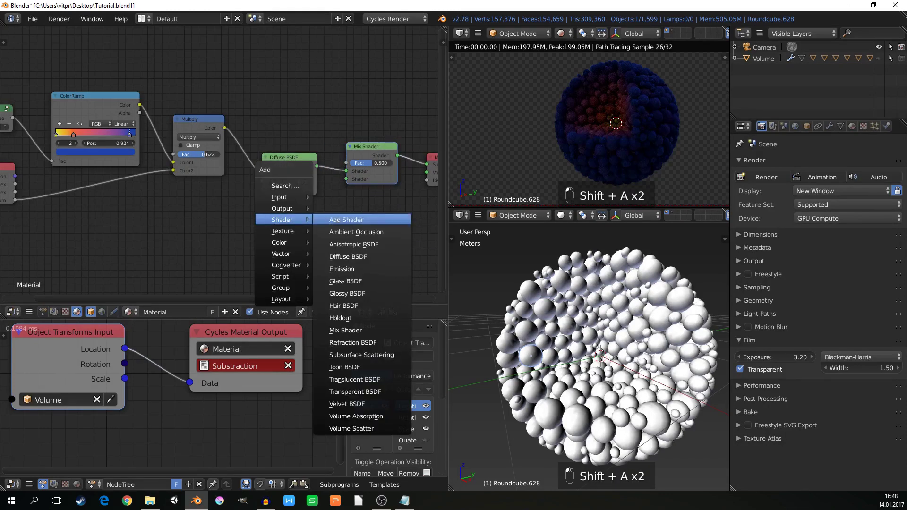
click(373, 231)
click(262, 203)
drag(317, 216, 346, 179)
click(289, 225)
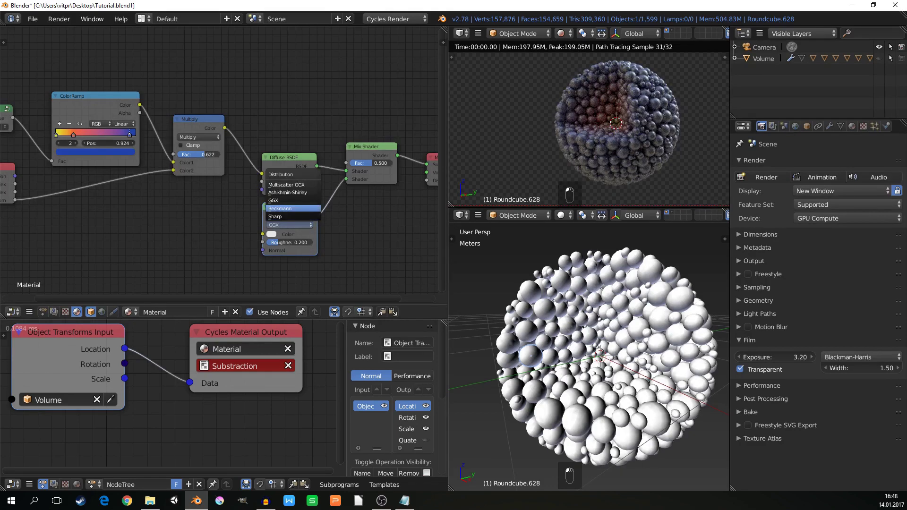
click(287, 208)
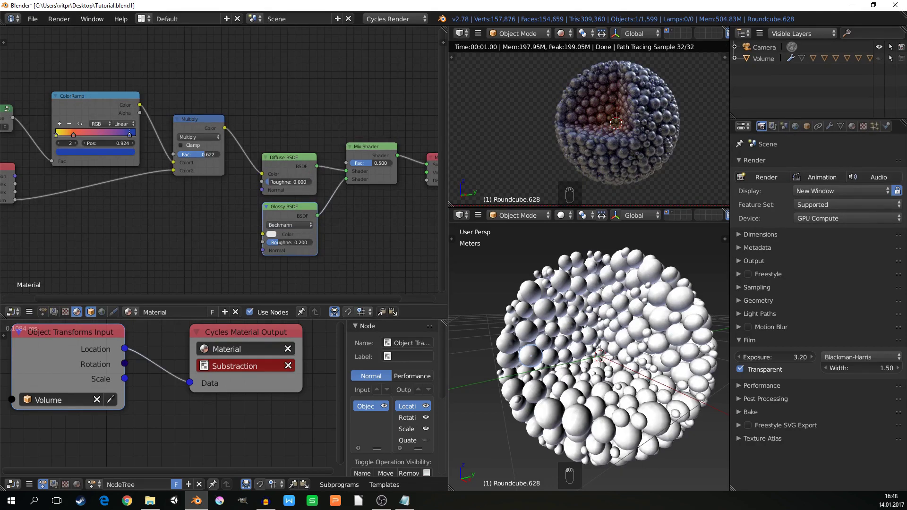
Step: Add a Fresnel node above the Diffuse BSDF and link it to the Mix Shader's factor
key(shift+a)
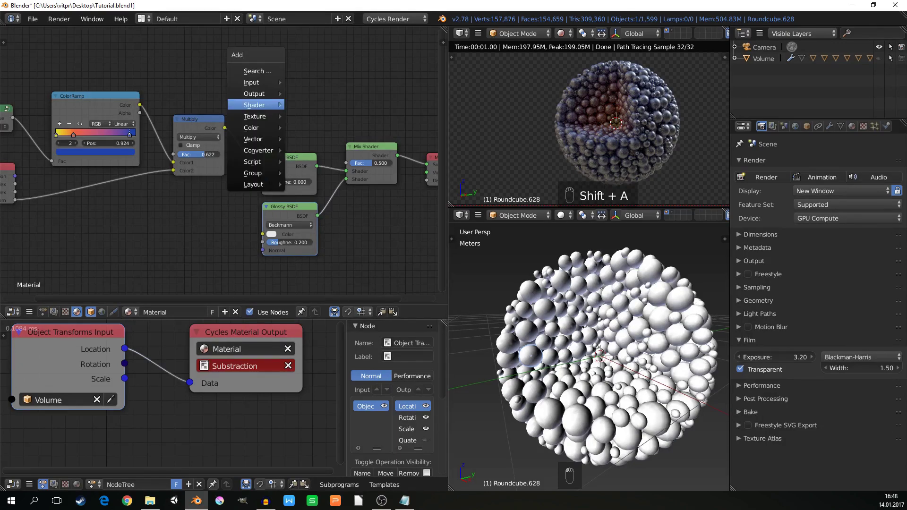
mouse_move(251, 82)
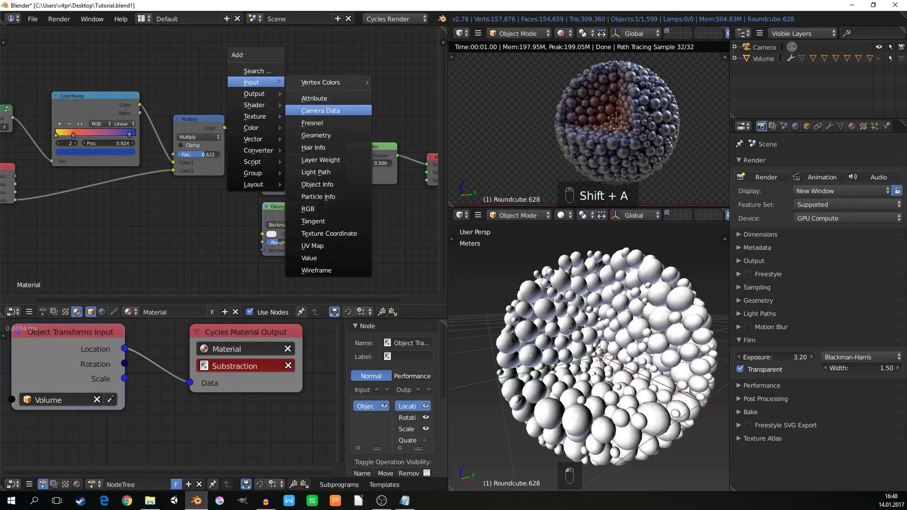
click(311, 123)
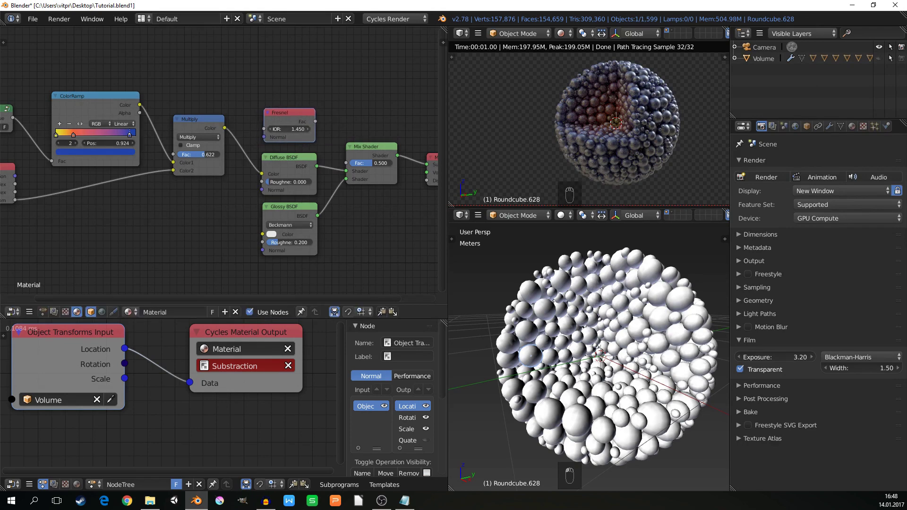
click(314, 122)
drag(315, 122, 347, 162)
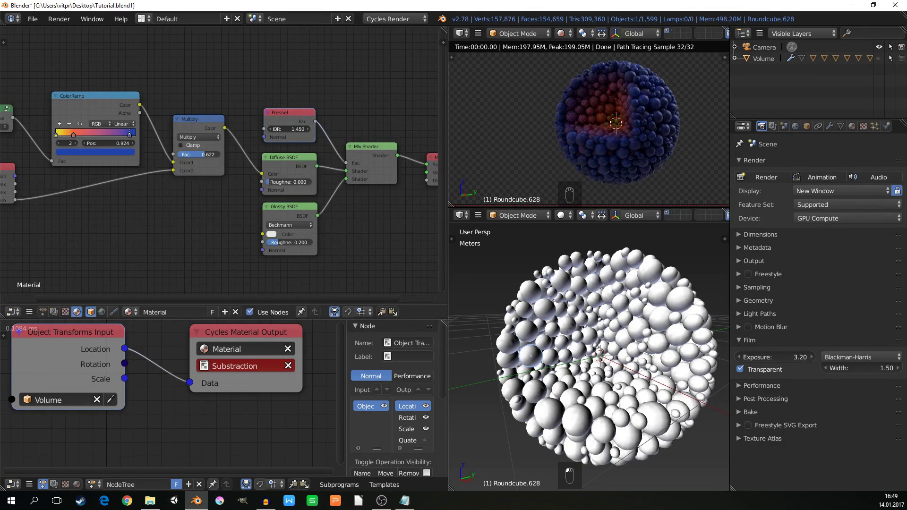
Step: Check the reference sphere render on the desktop wallpaper and, back in Blender, insert an Add Shader between Mix Shader and Material Output
middle_drag(350, 199, 276, 175)
scroll(290, 187, down, 1)
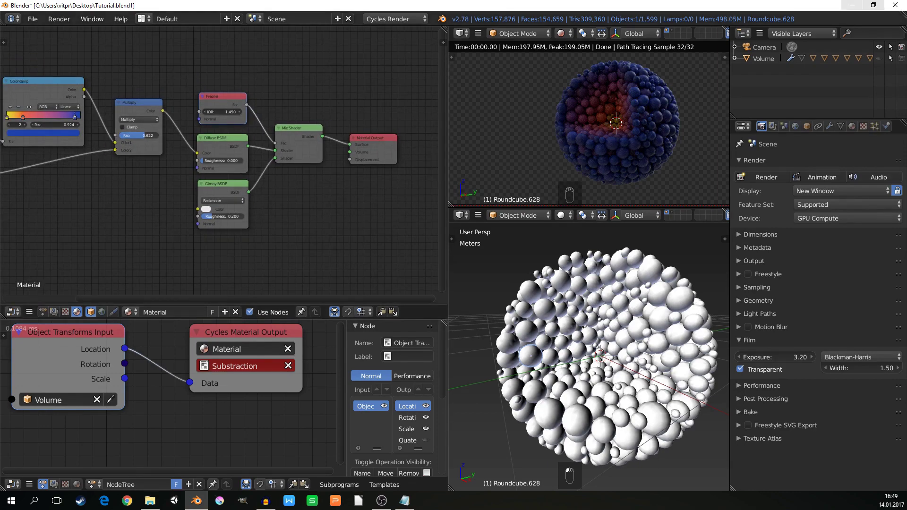
click(852, 5)
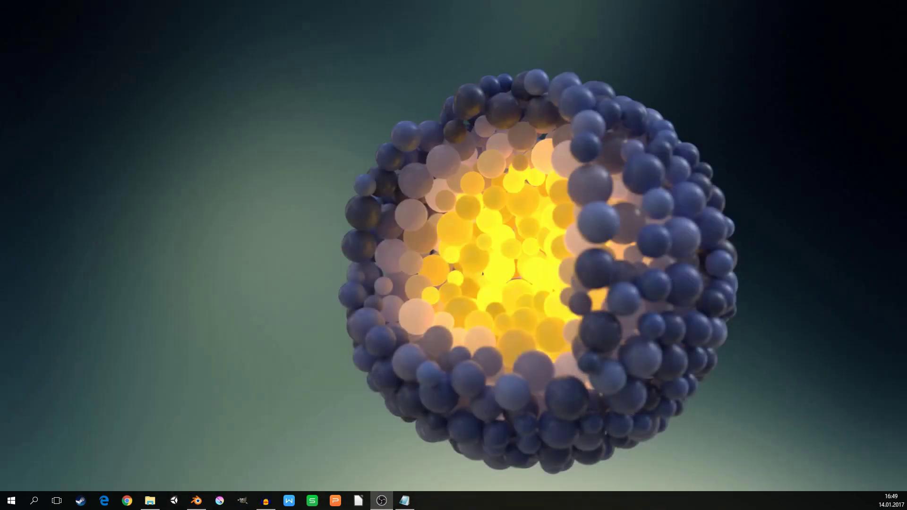
click(196, 500)
key(shift+a)
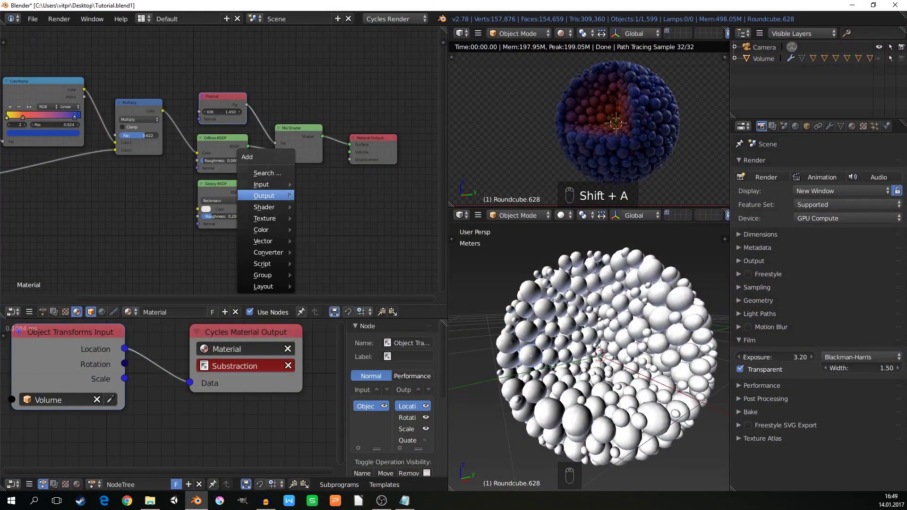
mouse_move(264, 207)
click(328, 207)
click(372, 144)
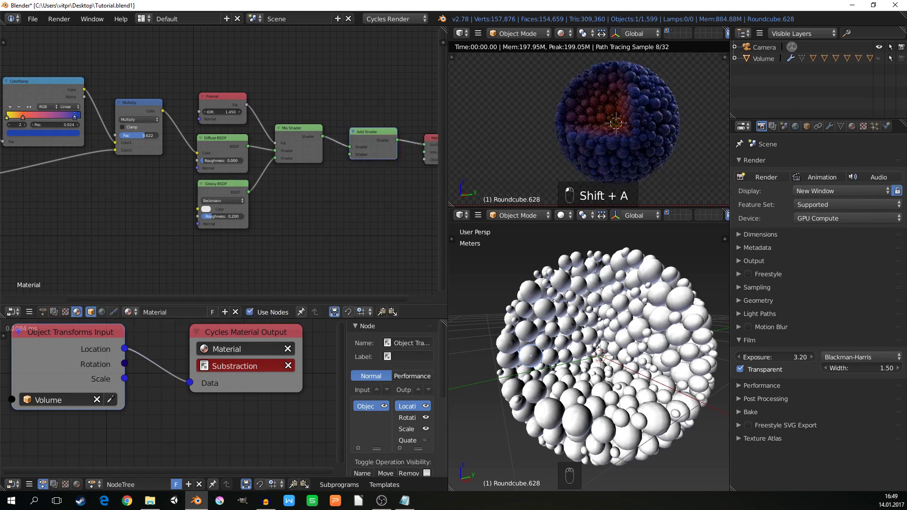
Step: Add an Emission node below the Mix Shader and link it to the Add Shader's second input
key(shift+a)
mouse_move(276, 188)
click(336, 237)
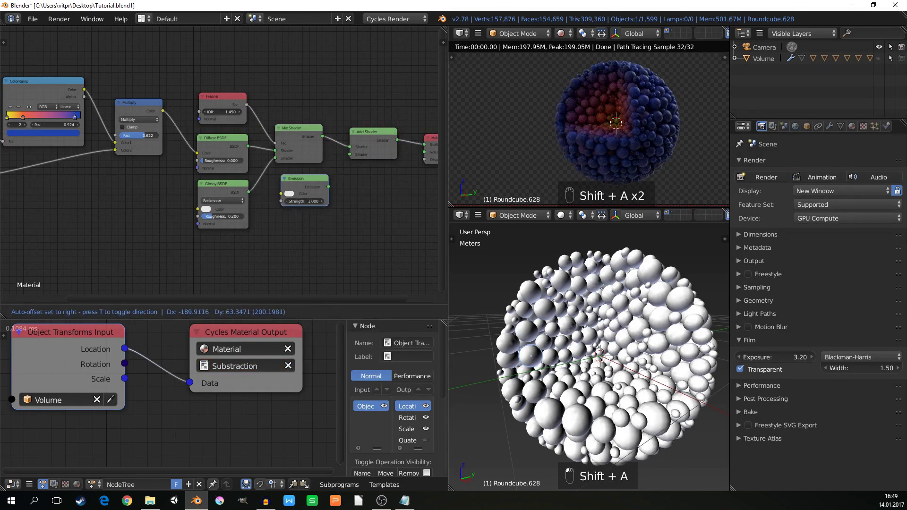
click(282, 176)
drag(328, 187, 350, 155)
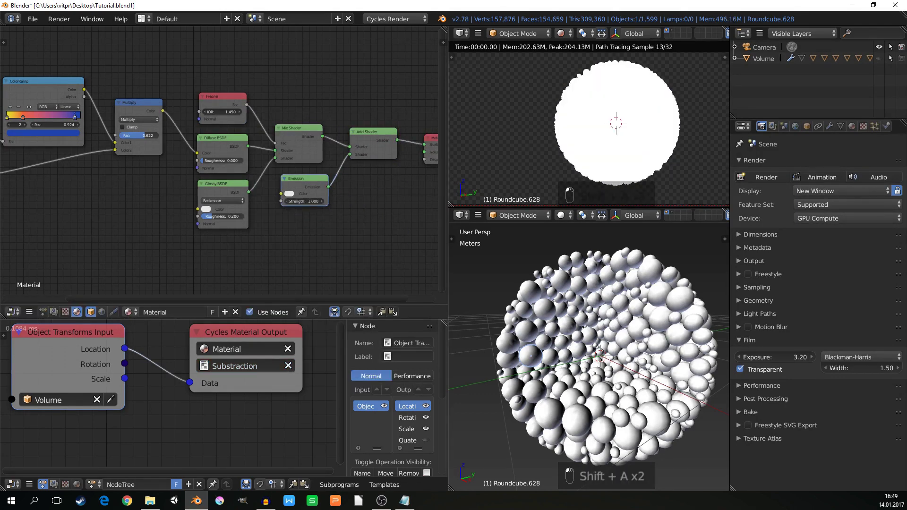
Step: Feed the Multiply node's colour into the Emission colour and move the Emission node below and beside the Glossy BSDF
middle_drag(265, 184, 306, 184)
drag(205, 111, 324, 195)
key(g)
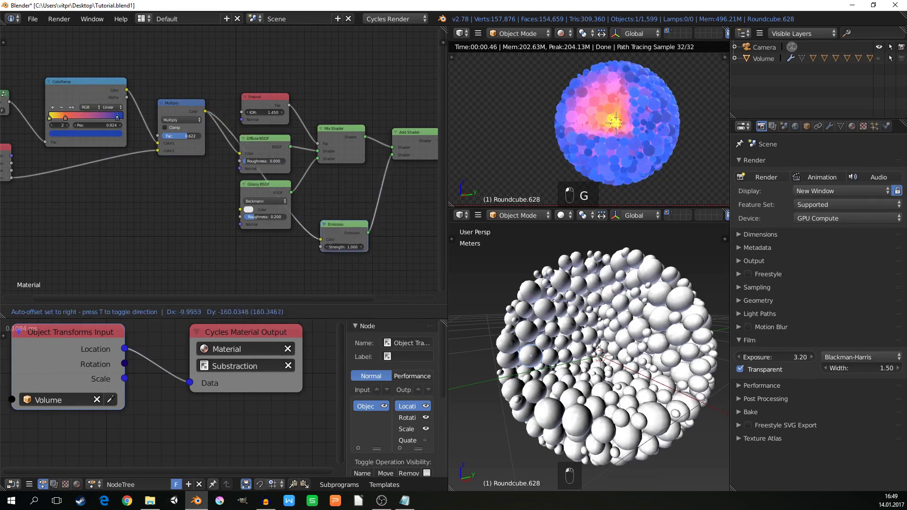
Step: Drive the Emission strength from the node group's value through a second ColorRamp node placed on that link
middle_drag(305, 240, 359, 224)
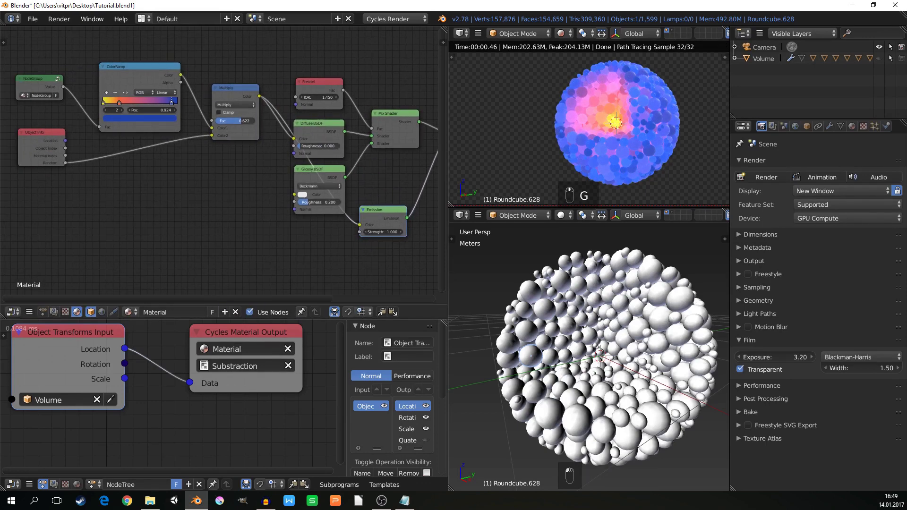
drag(63, 87, 360, 232)
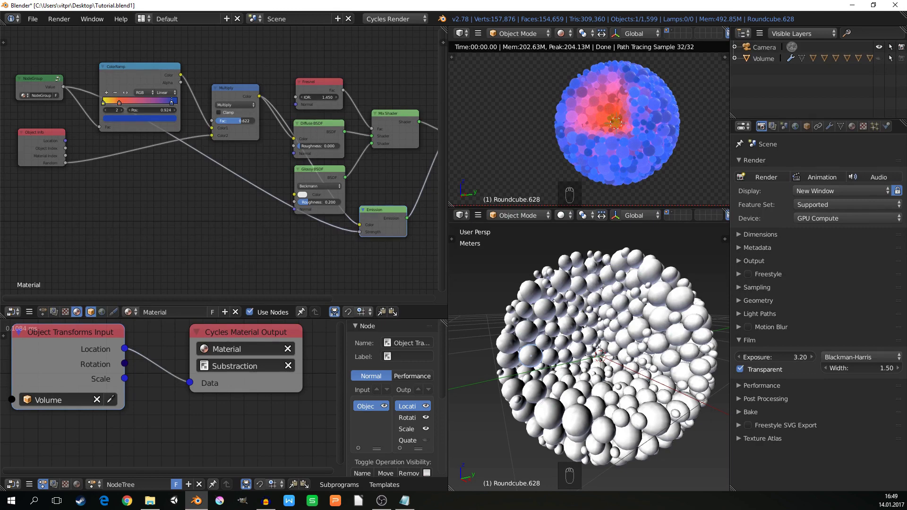
key(shift+a)
mouse_move(127, 247)
click(185, 259)
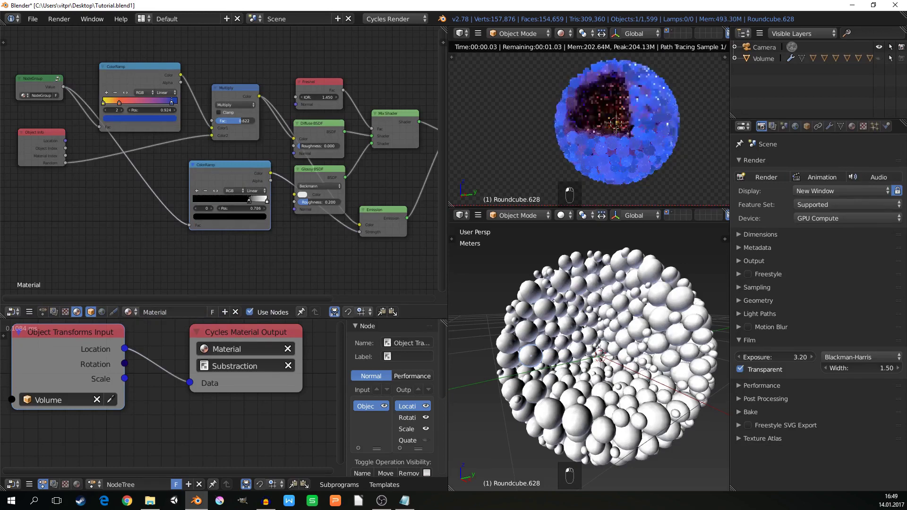
Step: Shape the emission ColorRamp to fade from white at position 0.244 to black at position 0.947
mouse_move(252, 200)
mouse_down()
mouse_move(267, 200)
mouse_move(206, 199)
mouse_move(263, 200)
mouse_up()
click(257, 199)
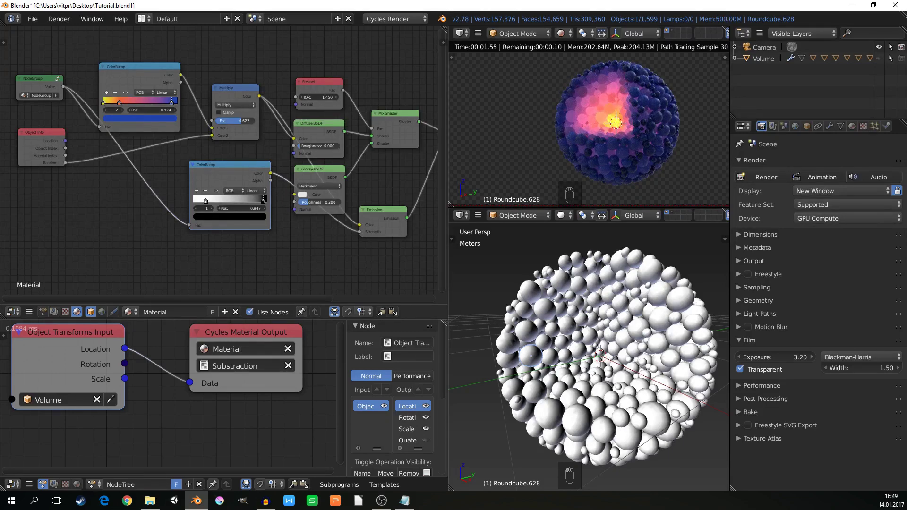
drag(206, 200, 212, 199)
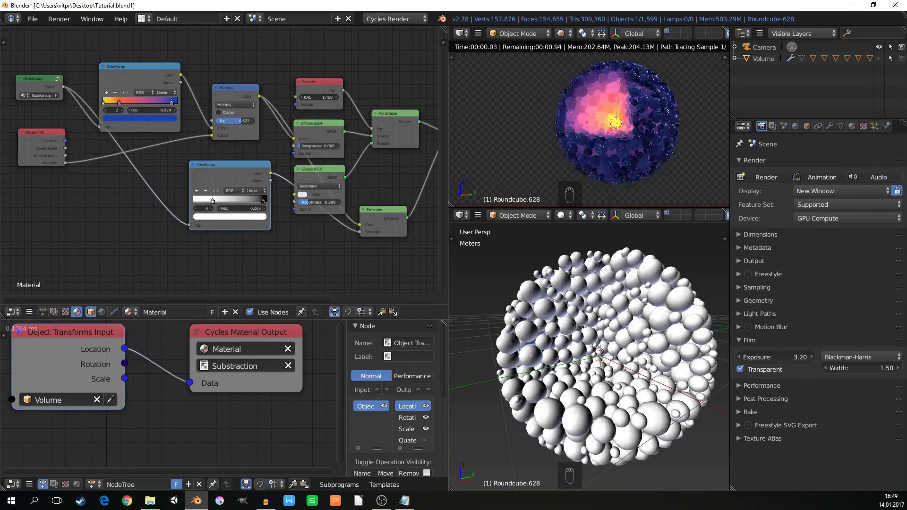
Step: Change the middle stop of the yellow-to-blue ColorRamp from orange-red to a purer red
scroll(124, 103, up, 2)
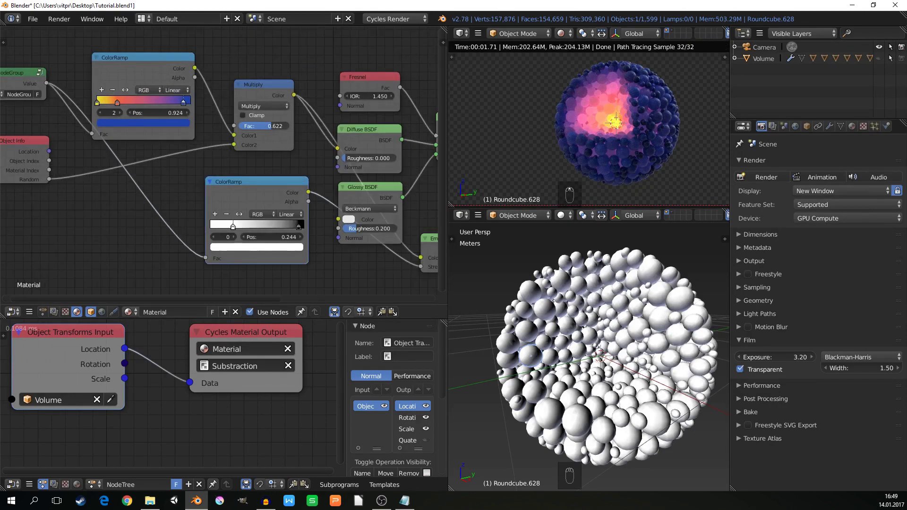
click(115, 103)
click(149, 129)
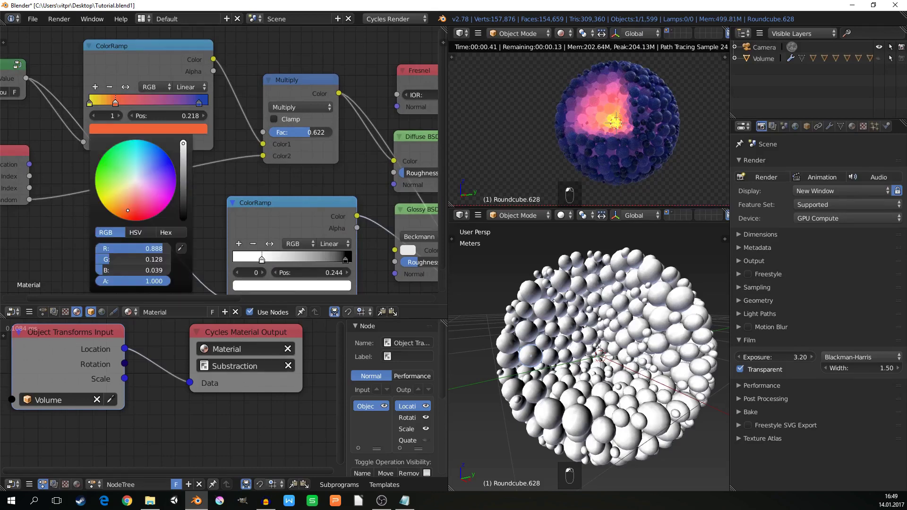
drag(127, 210, 134, 216)
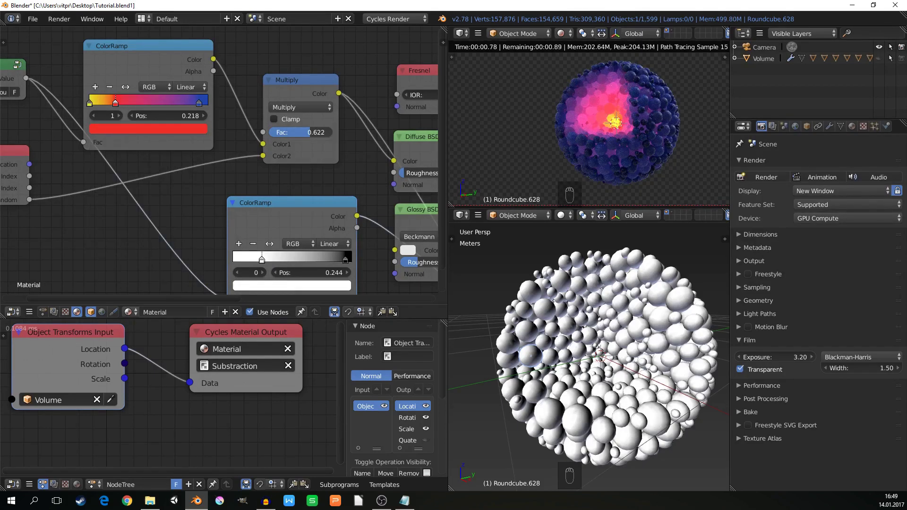
Step: Set the colour ramp's interpolation to Ease, with the yellow stop slightly inward, the red stop at 0.339 and the blue stop at 0.889
drag(199, 102, 194, 102)
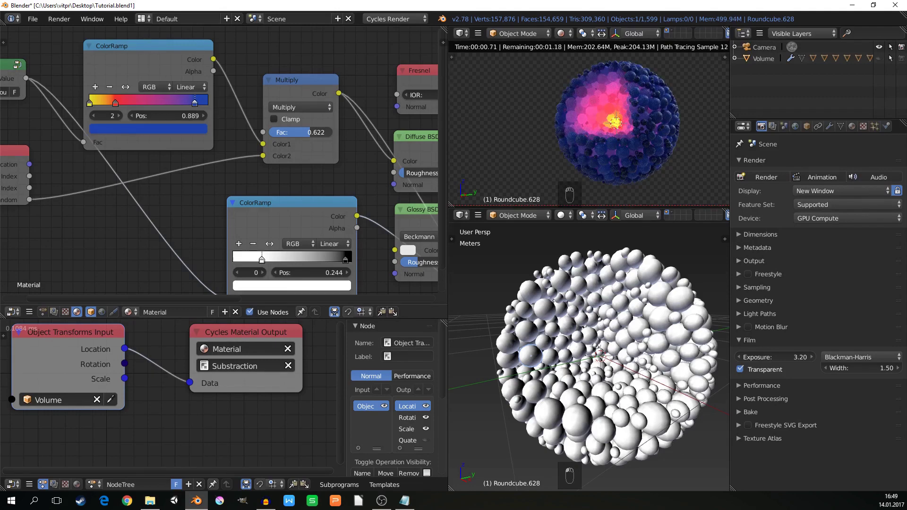
drag(86, 102, 100, 102)
click(191, 87)
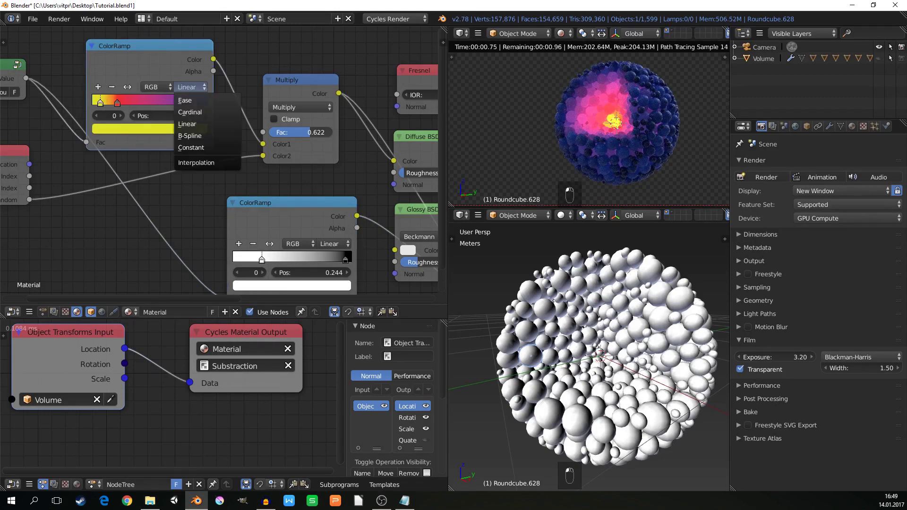
click(184, 101)
mouse_move(118, 102)
mouse_down()
mouse_move(142, 102)
mouse_move(131, 102)
mouse_up()
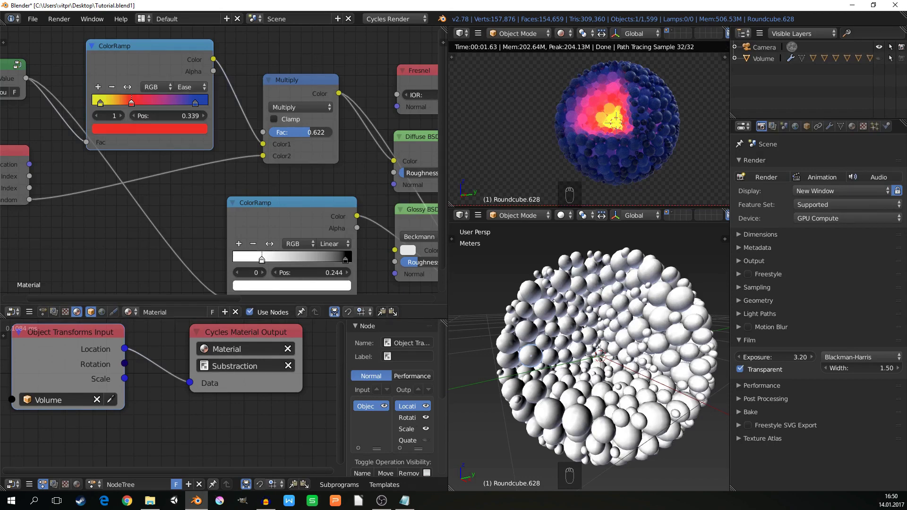
Step: Adjust the colour of the last stop on the yellow-to-blue ColorRamp, trying violet and settling on a deep blue
click(195, 103)
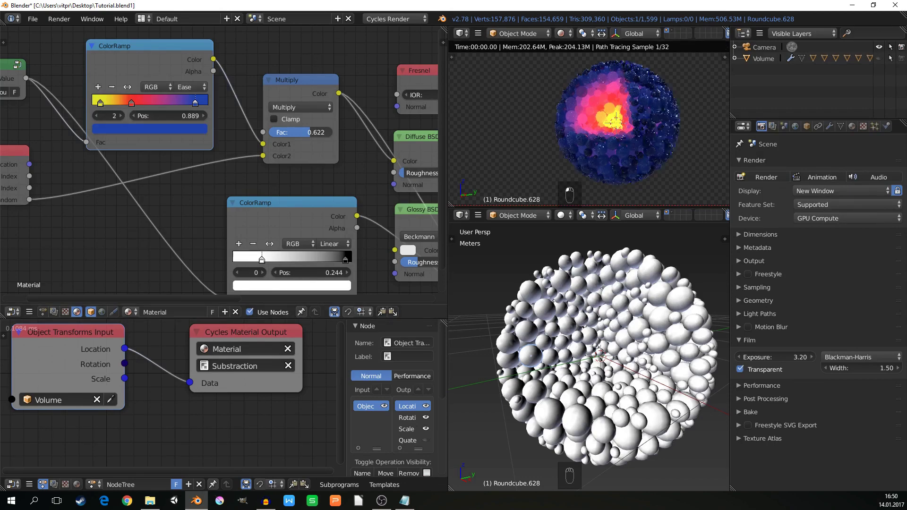
click(149, 129)
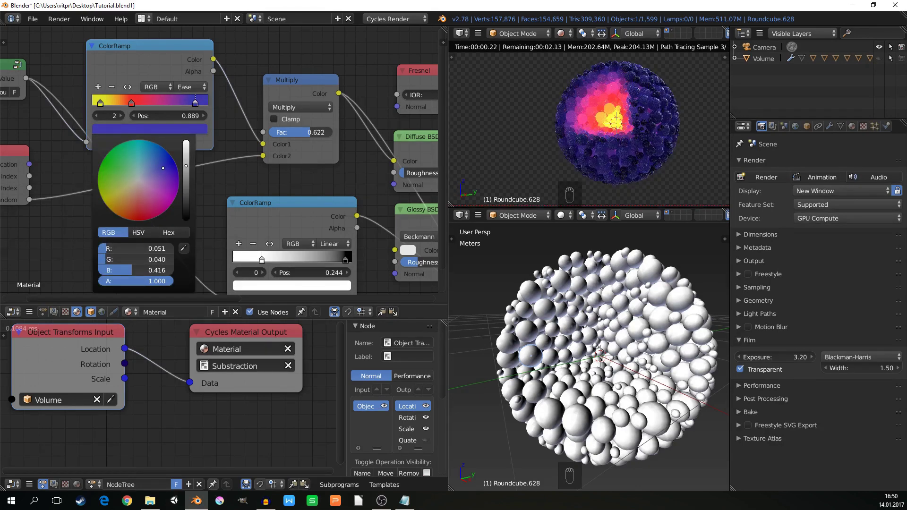
click(156, 156)
click(162, 157)
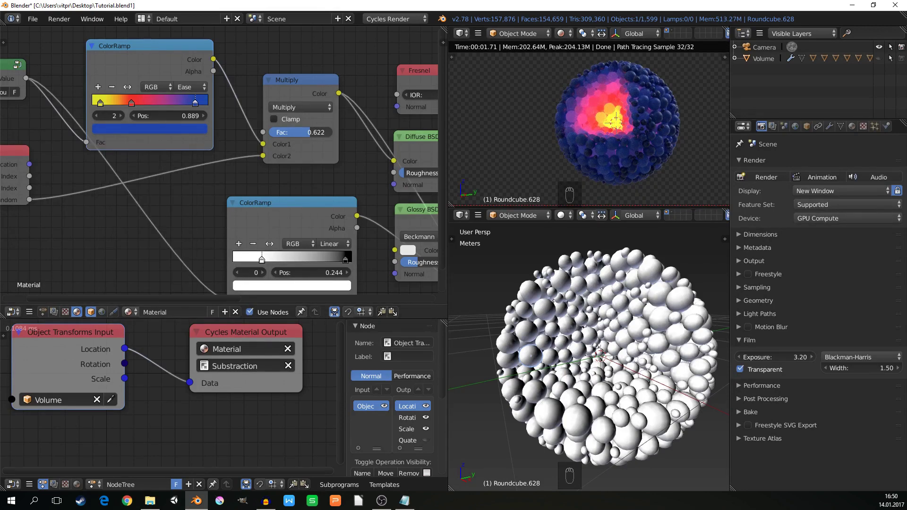
Step: Move the yellow-to-blue ColorRamp's yellow stop to the start of the ramp and its red stop to position 0.323
drag(100, 103, 130, 102)
middle_drag(254, 249, 156, 187)
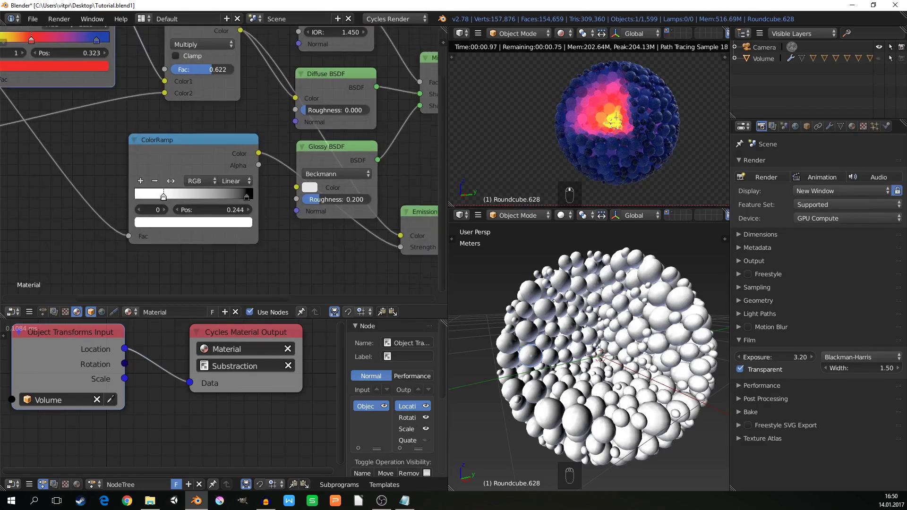
scroll(156, 187, down, 1)
middle_drag(298, 241, 158, 215)
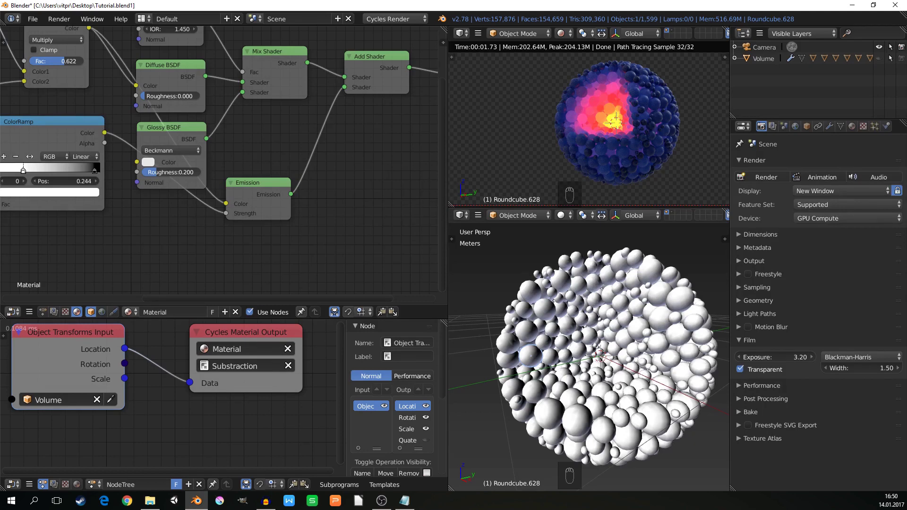
Step: Set the camera's depth of field focus object to Volume
click(764, 47)
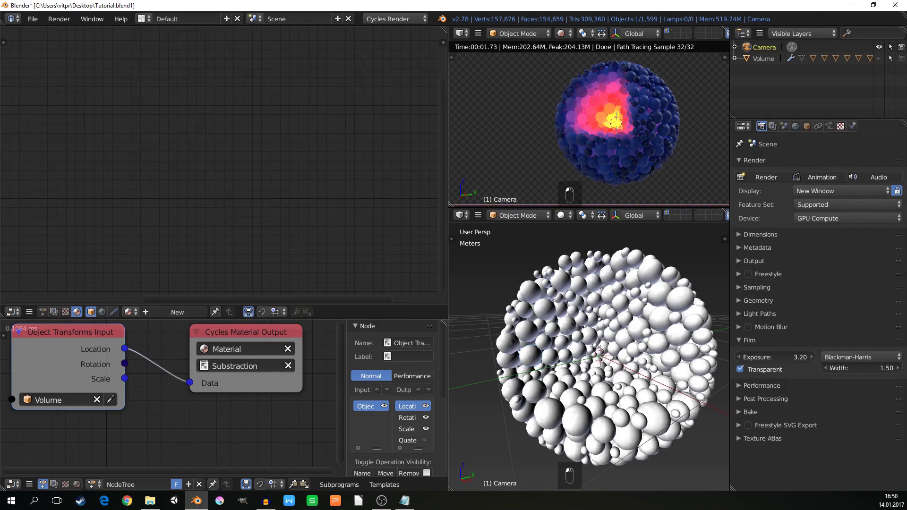
click(829, 126)
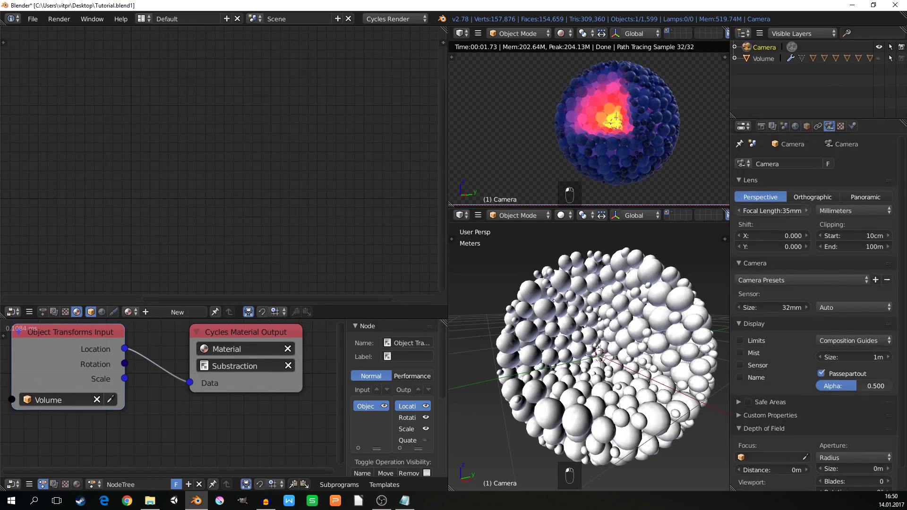
scroll(812, 312, down, 1)
click(772, 434)
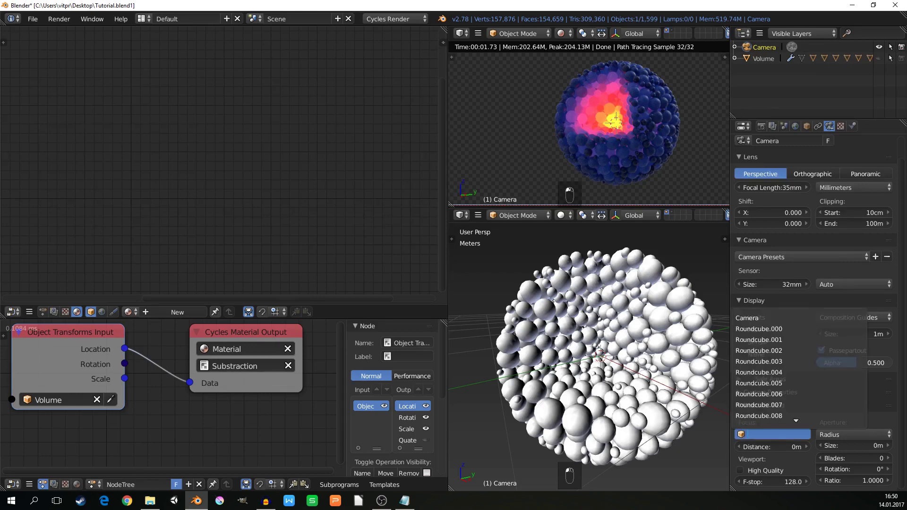
text(vol)
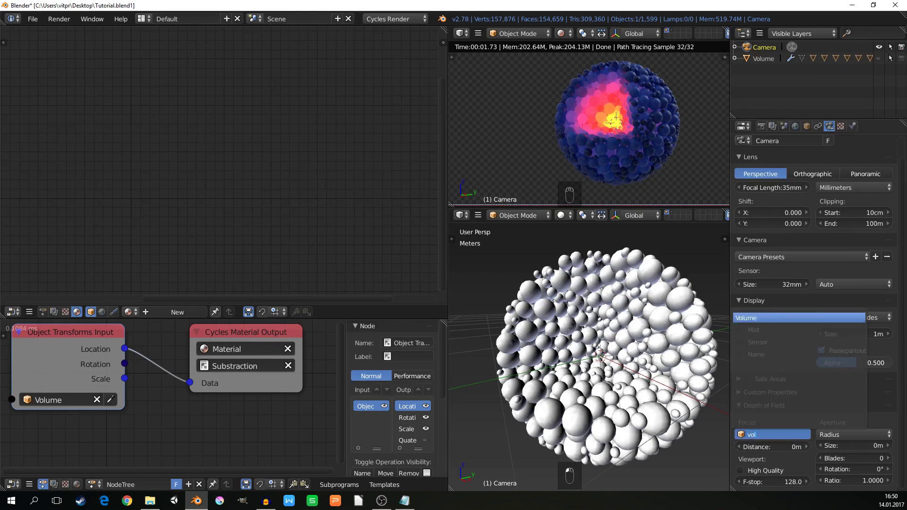
key(Return)
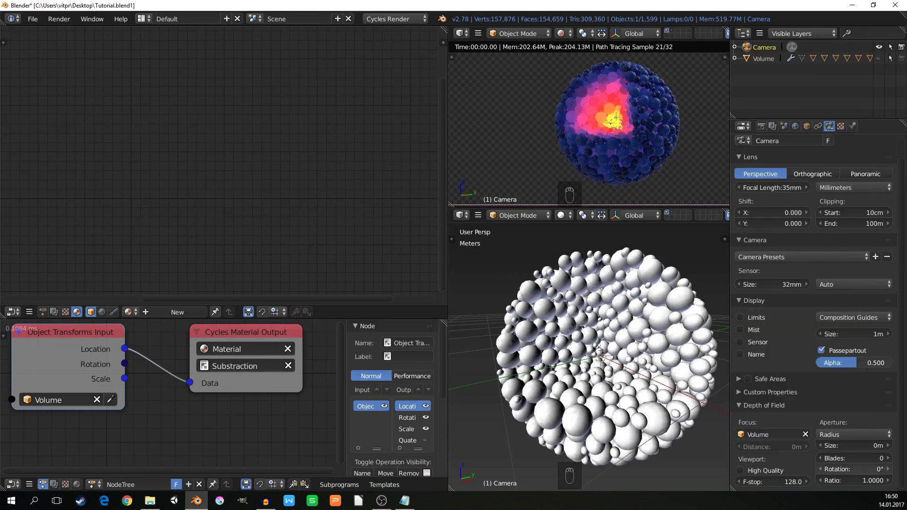
Step: Switch the camera's depth of field aperture to F-stop and set its number to 0.3
scroll(614, 354, down, 3)
middle_drag(614, 354, 642, 361)
shift+middle_drag(590, 378, 637, 348)
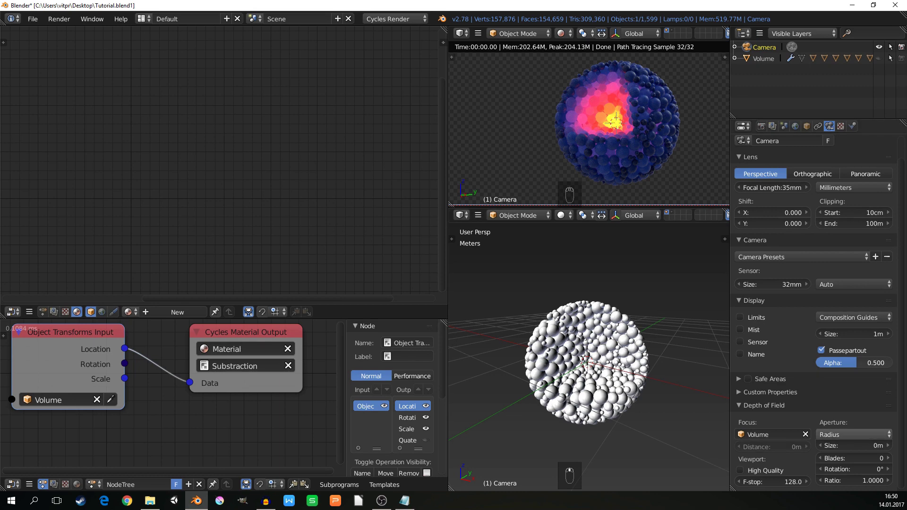
click(853, 435)
click(850, 421)
click(853, 445)
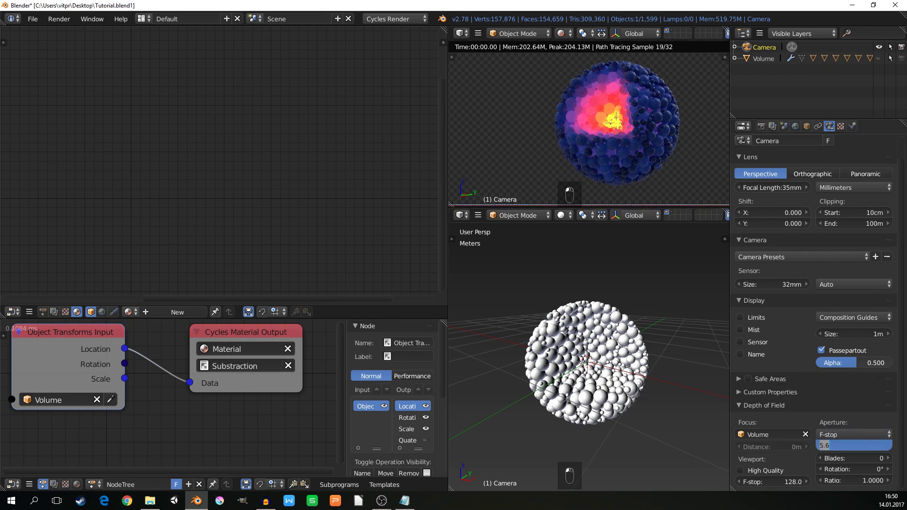
key(BackSpace)
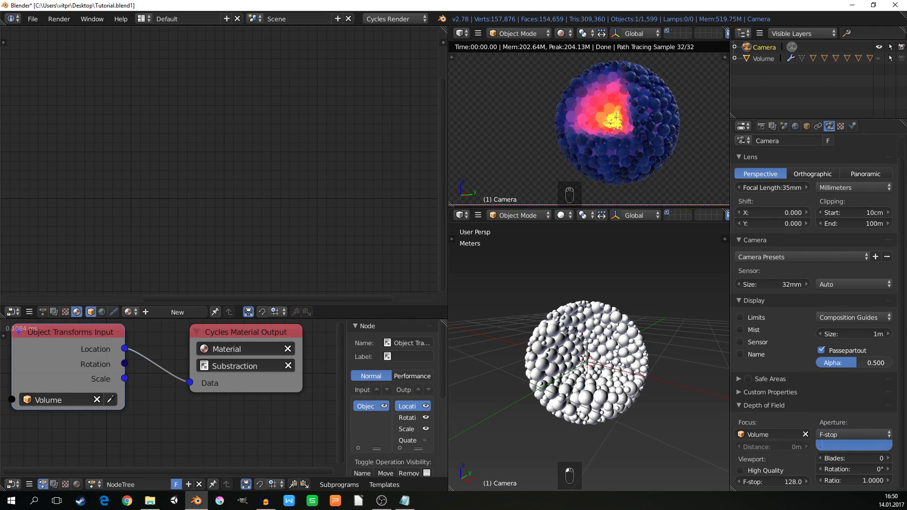
text(.3)
key(Return)
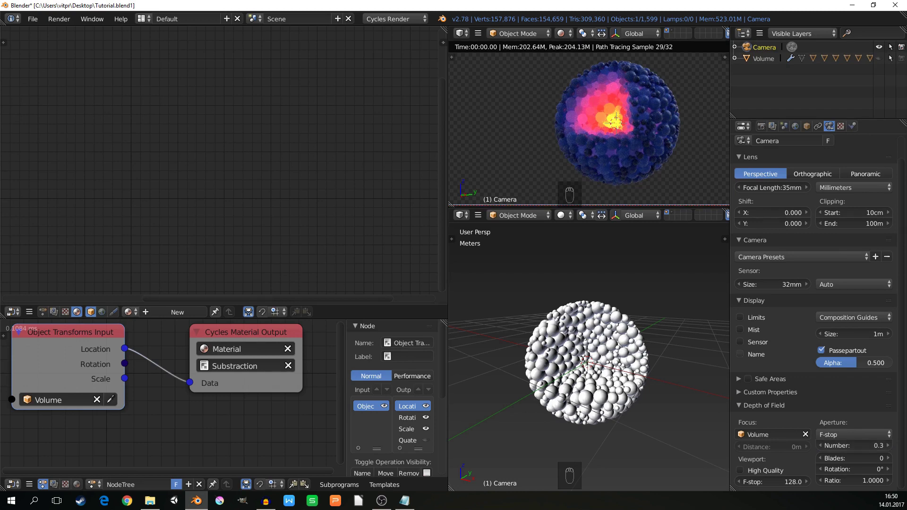
scroll(588, 127, up, 3)
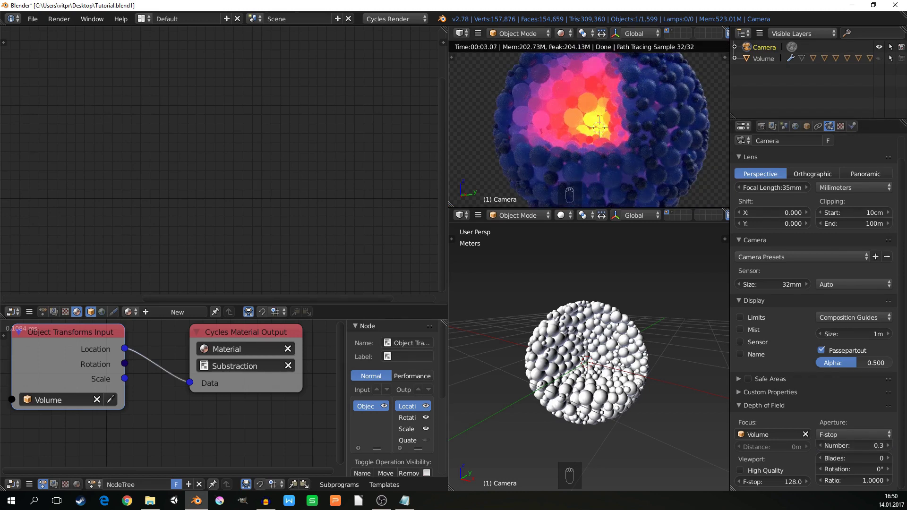
scroll(599, 125, down, 2)
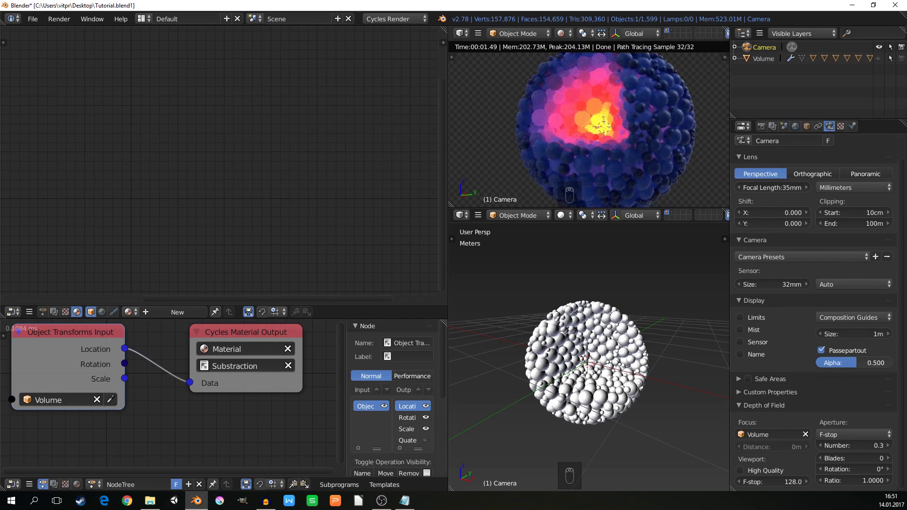
scroll(597, 125, down, 2)
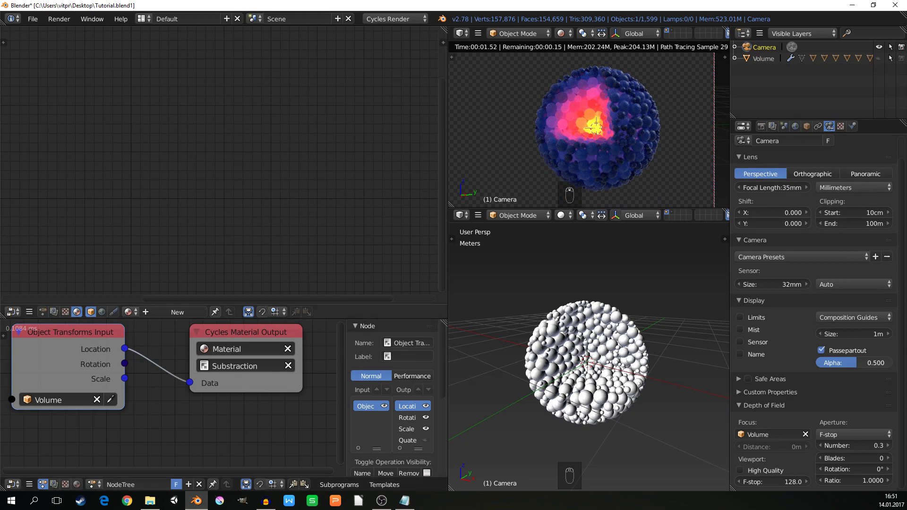
Step: Recolour the middle stop of the sphere material's yellow-to-blue ColorRamp from red to a light orange
click(562, 340)
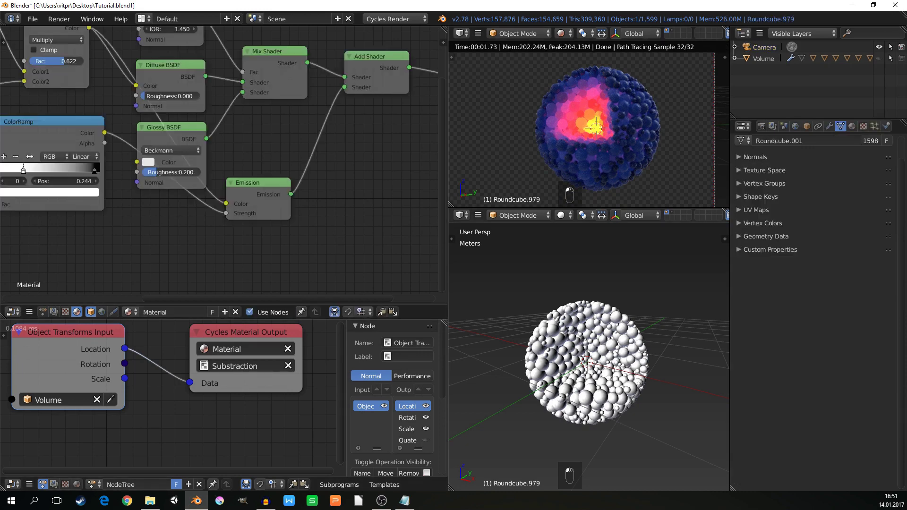
middle_drag(198, 133, 402, 214)
middle_drag(118, 114, 177, 144)
scroll(178, 144, up, 3)
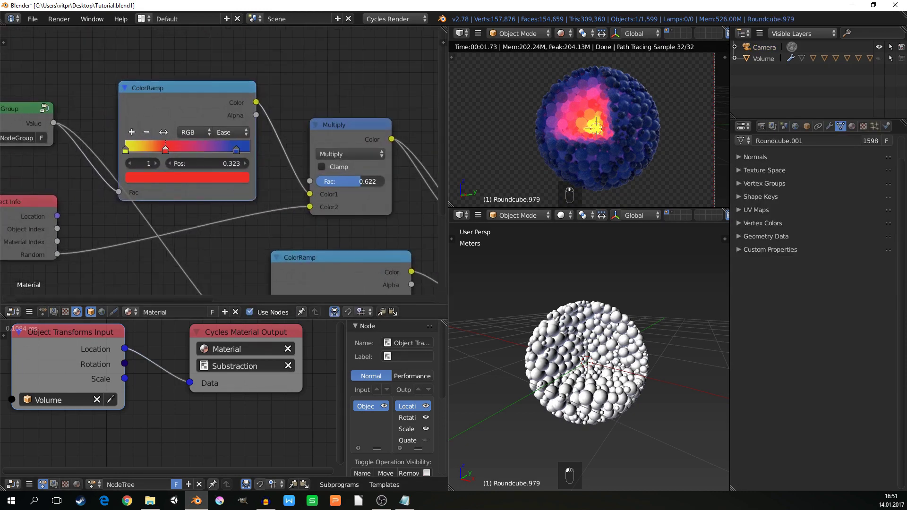
click(165, 150)
click(179, 178)
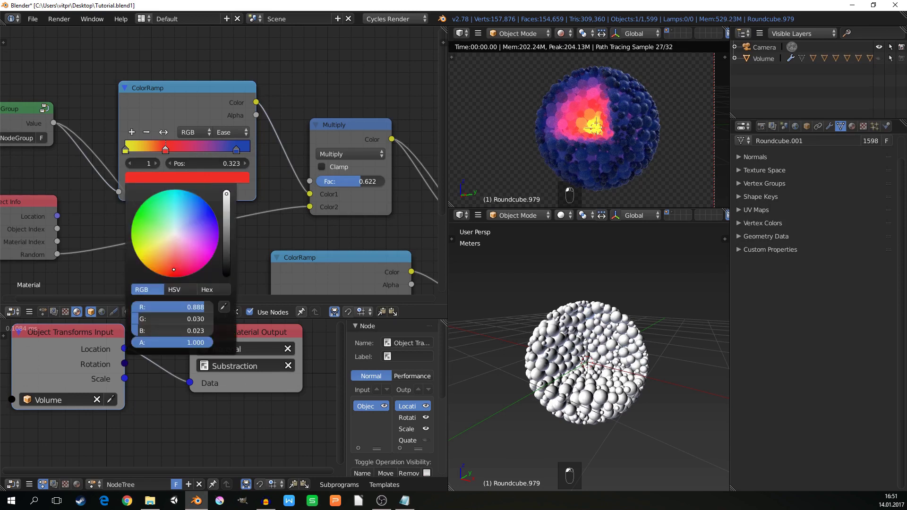
drag(173, 269, 162, 261)
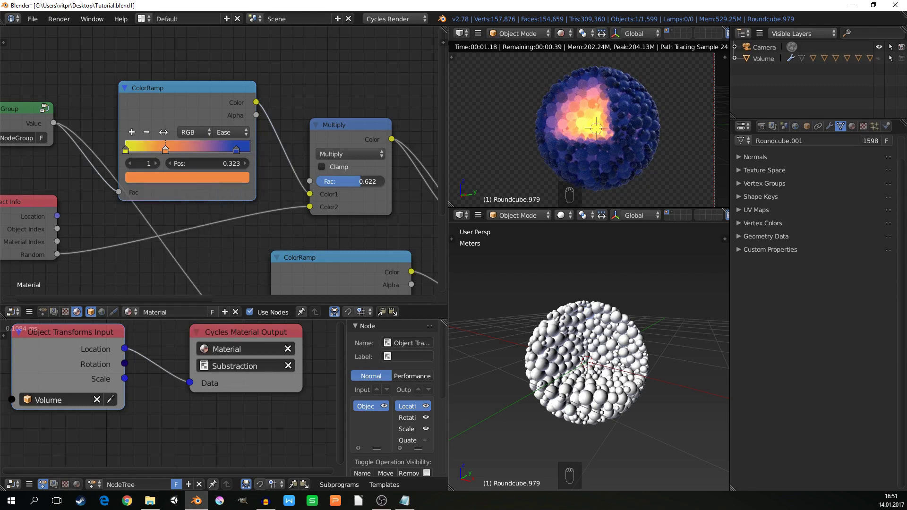
Step: Render the current frame with transparent film enabled and close the render window
scroll(588, 122, down, 3)
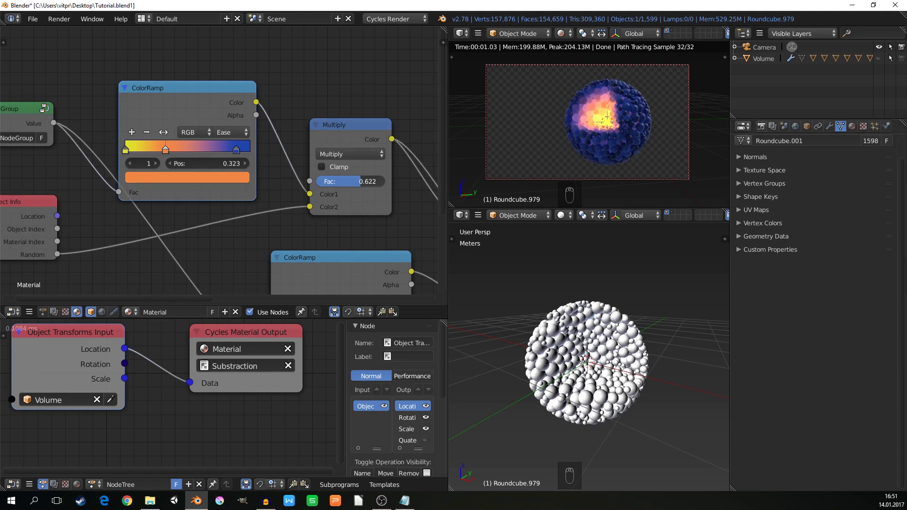
click(761, 126)
click(745, 369)
click(745, 369)
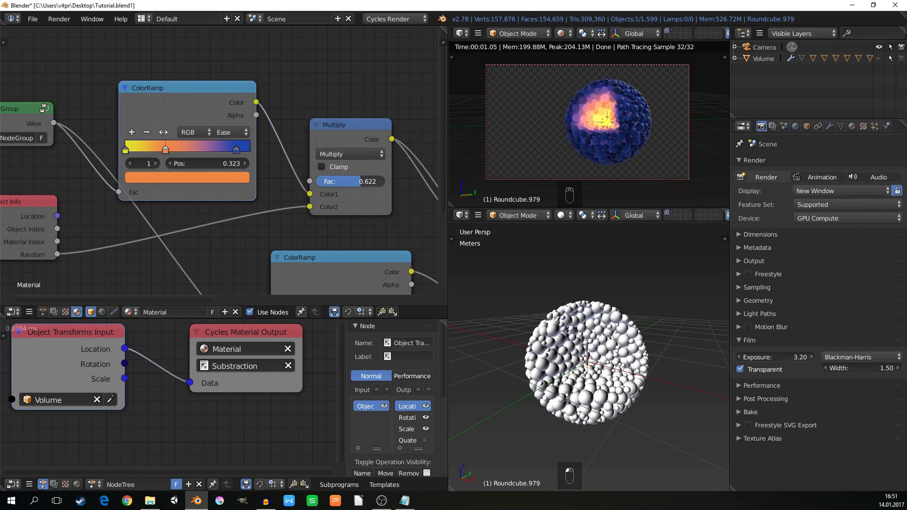
click(765, 177)
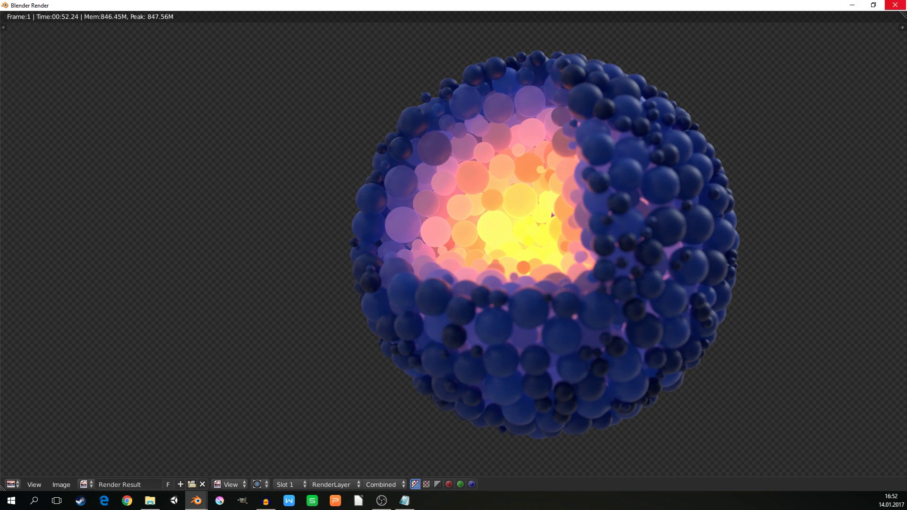
click(895, 5)
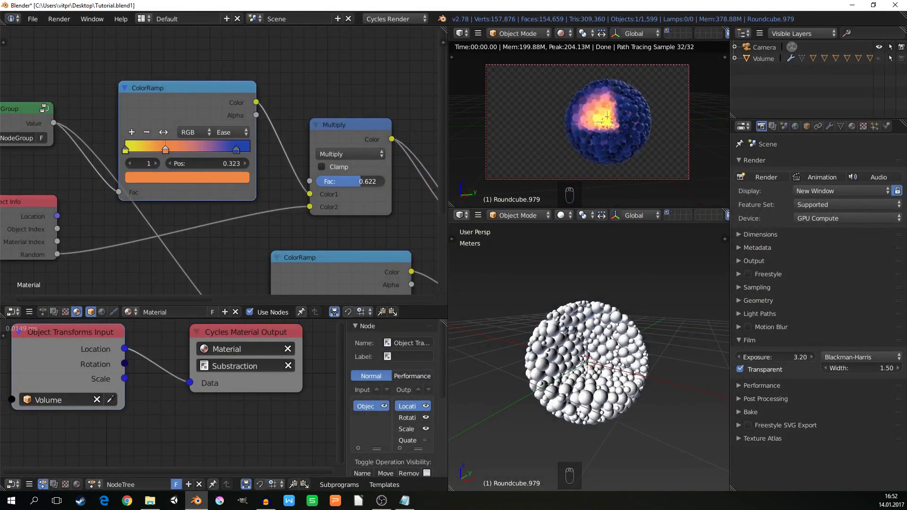
Step: Change both 3D views into UV/Image Editors
click(461, 215)
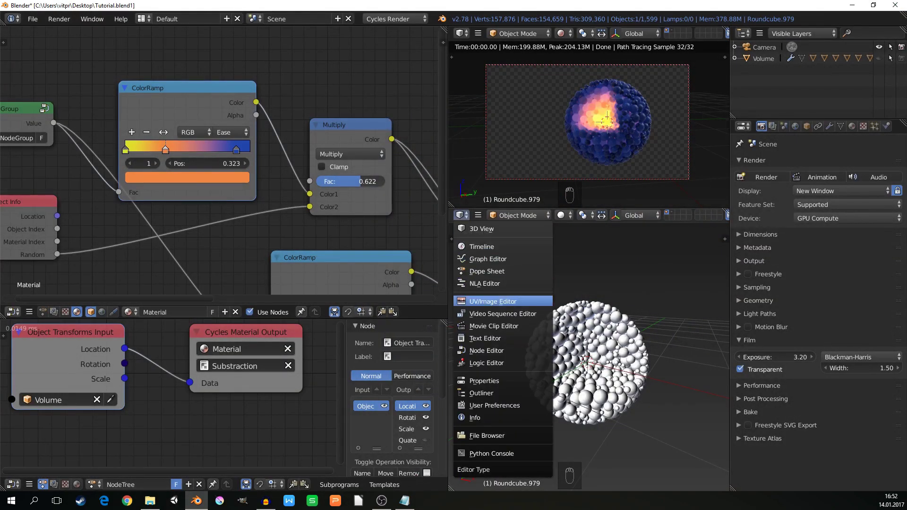
click(491, 302)
click(461, 33)
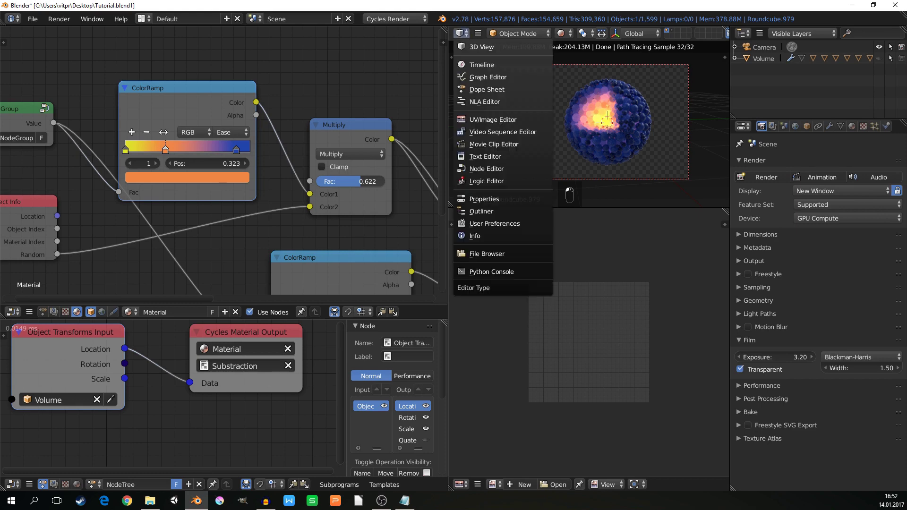
click(492, 119)
Step: Display the Render Result in the upper image editor and enlarge that area downwards and to the left
click(495, 200)
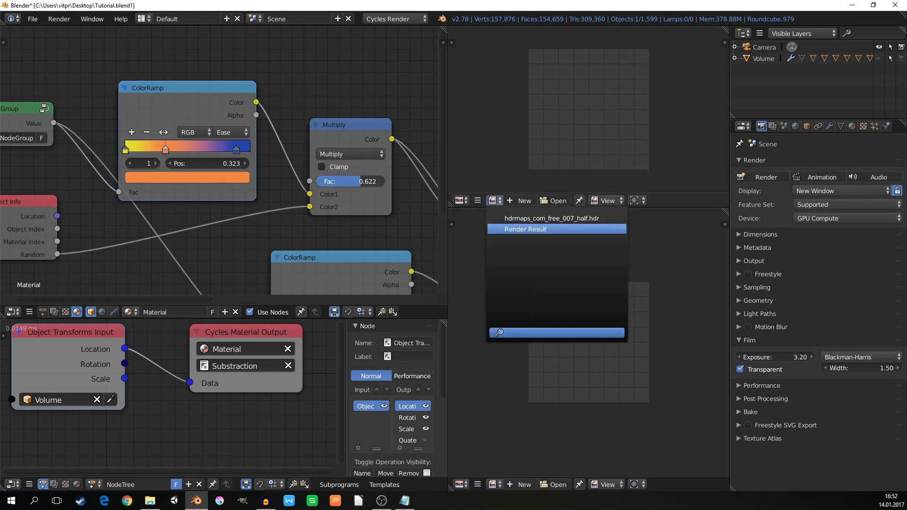
click(525, 229)
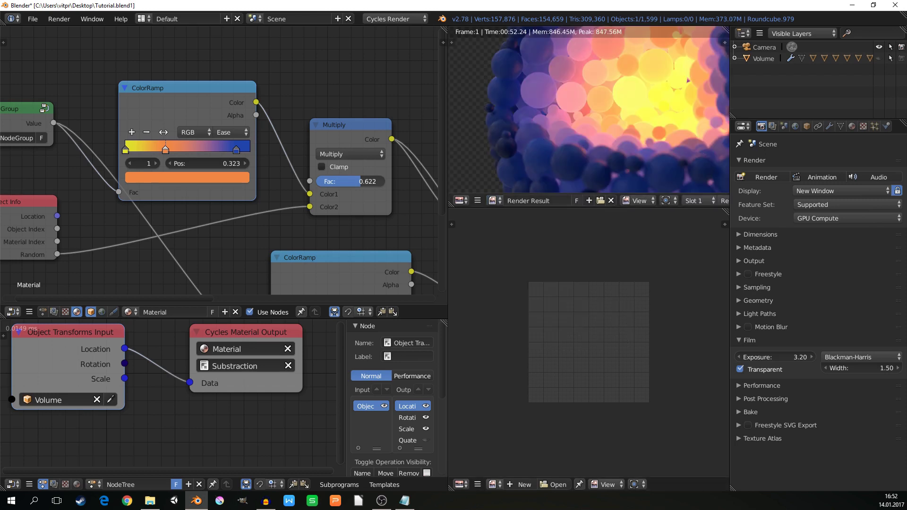
drag(557, 207, 558, 325)
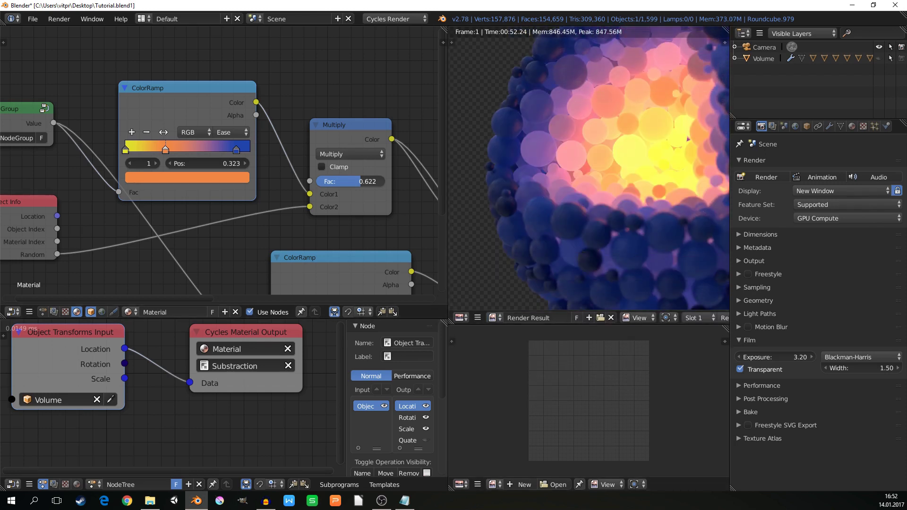
drag(448, 189, 344, 189)
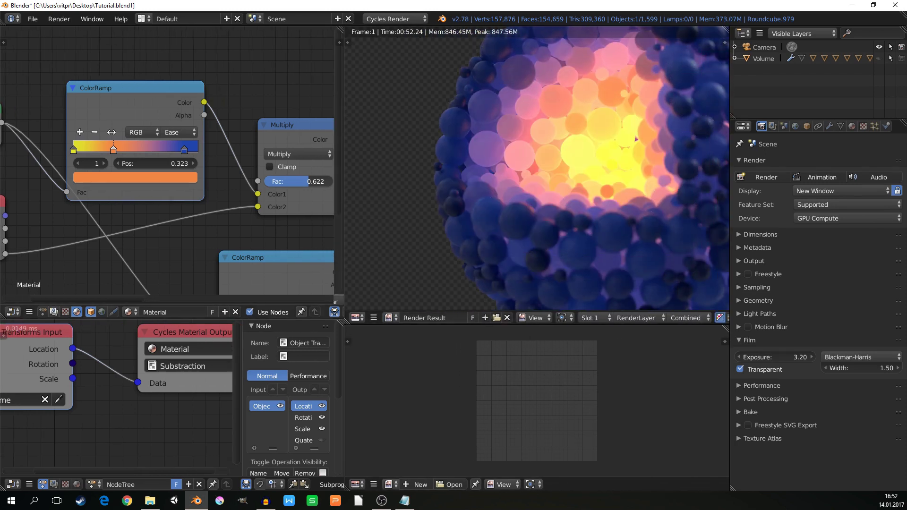
Step: Switch the material node editor to the compositing node tree and enable nodes for the scene
click(53, 313)
click(91, 312)
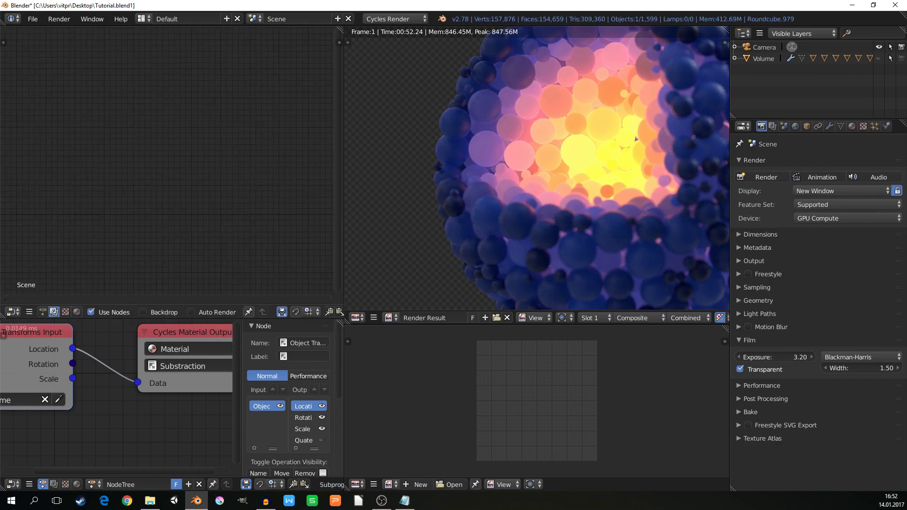
scroll(283, 142, down, 12)
middle_drag(293, 140, 144, 164)
scroll(144, 164, up, 18)
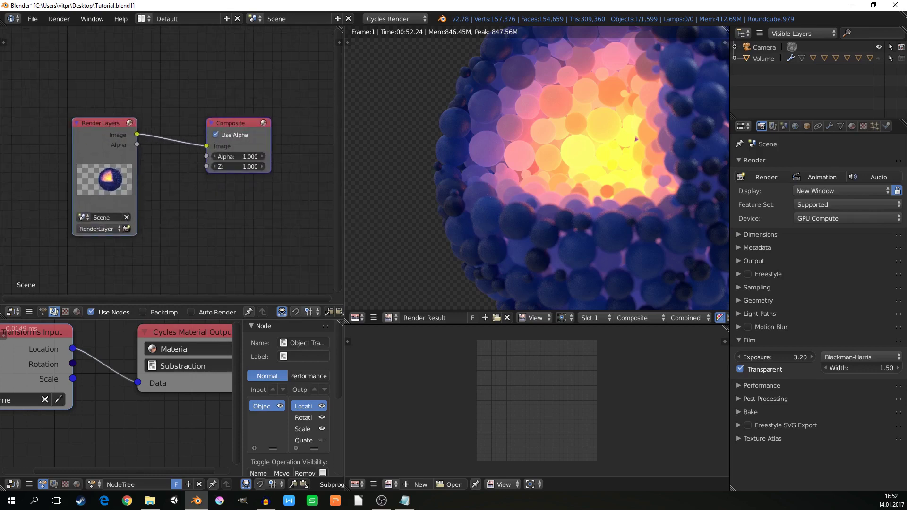
Step: Insert a Lens Distortion node between Render Layers and Composite, with its dispersion set to 1.000
scroll(158, 160, up, 1)
key(shift+a)
mouse_move(158, 160)
mouse_move(156, 137)
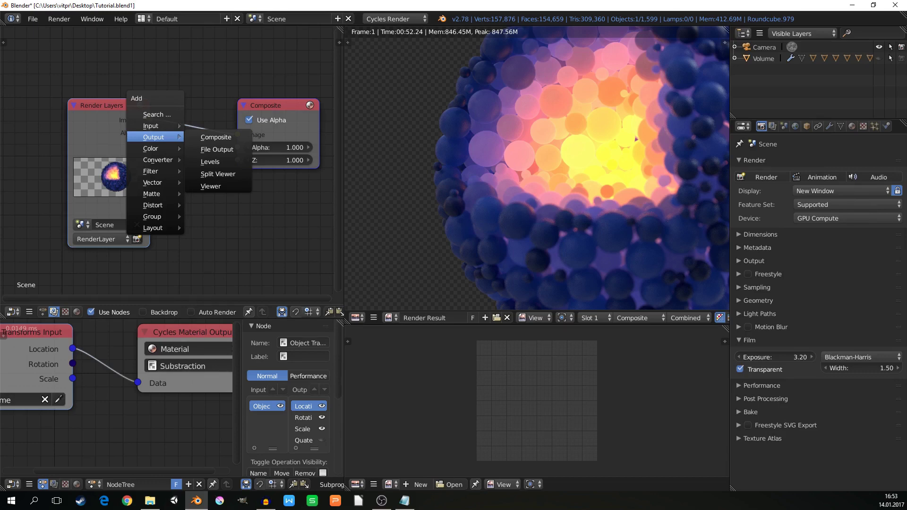
mouse_move(152, 182)
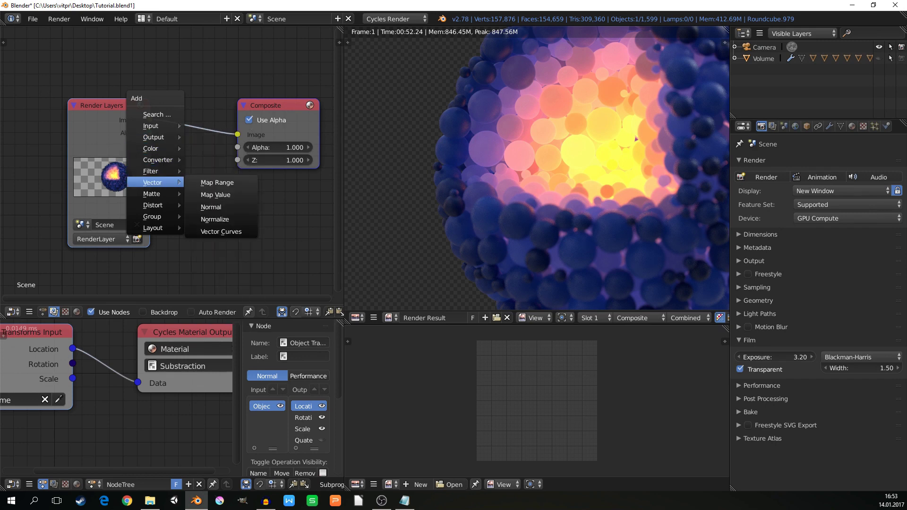
mouse_move(152, 205)
click(222, 253)
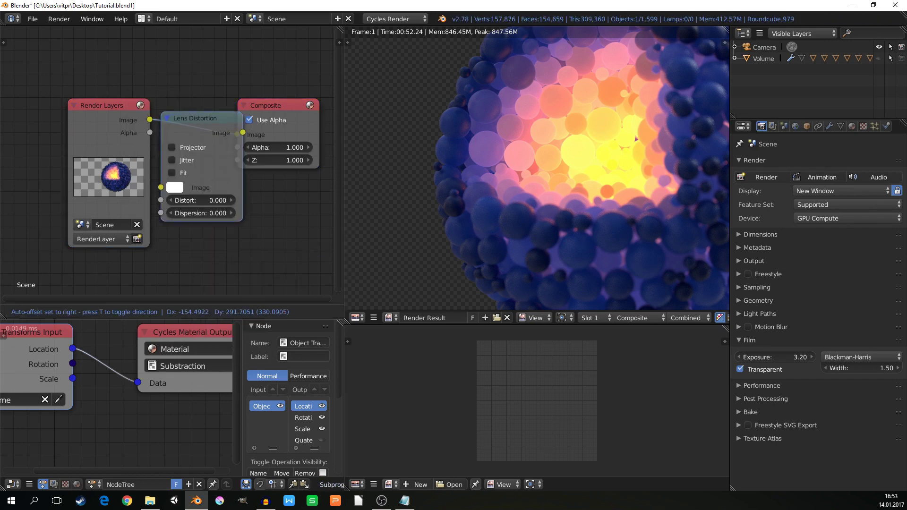
click(169, 100)
middle_drag(236, 167, 206, 165)
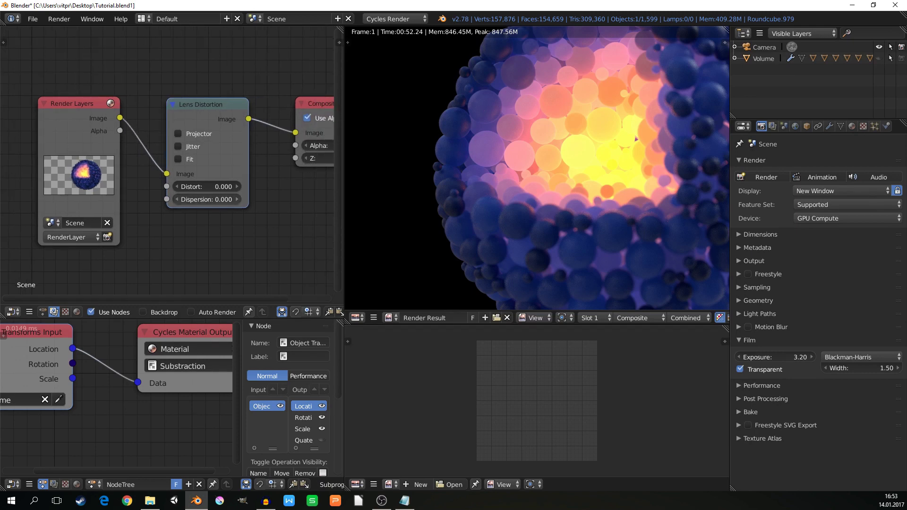
drag(207, 199, 236, 199)
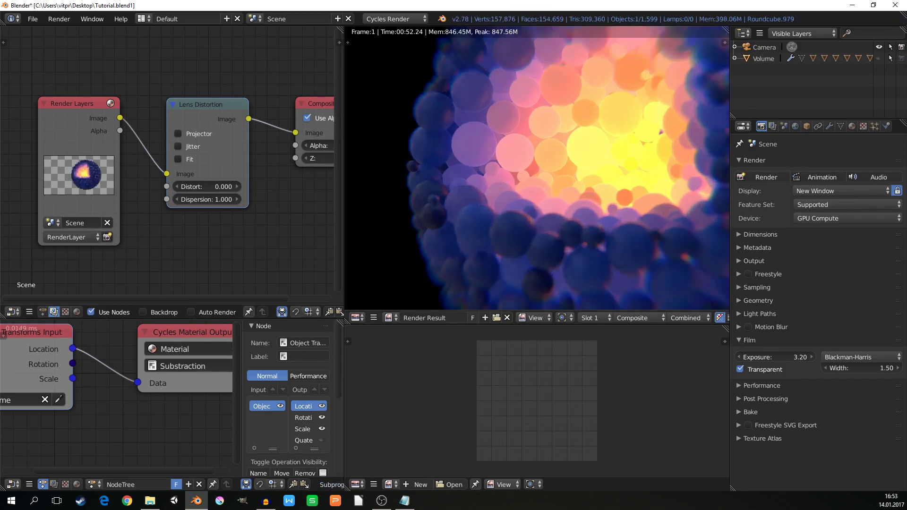
Step: Set the Lens Distortion node's dispersion to 0.010 and inspect the composited render
scroll(537, 168, down, 3)
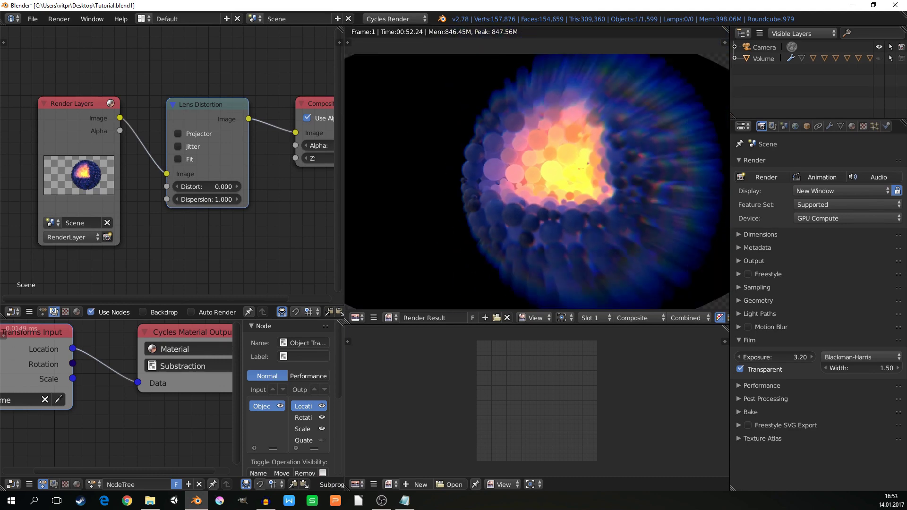
click(206, 199)
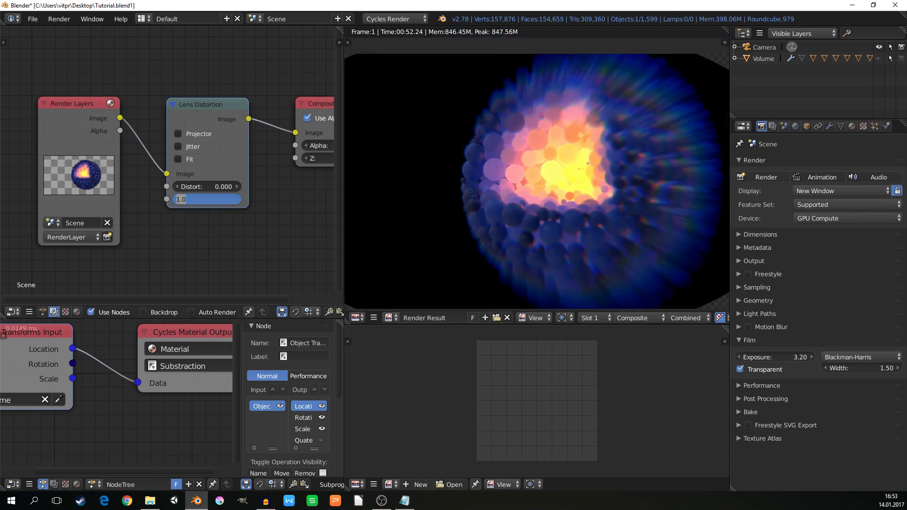
text(0.01)
key(Return)
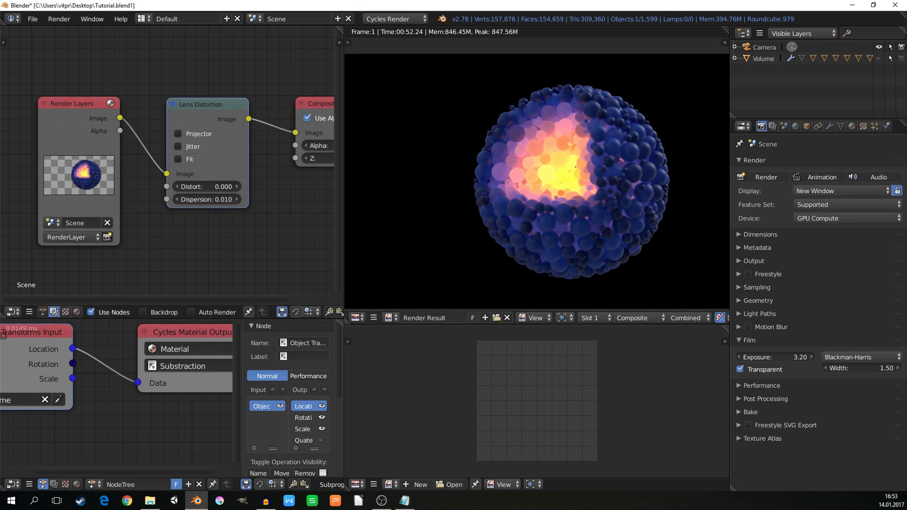
scroll(536, 168, up, 3)
scroll(537, 167, down, 4)
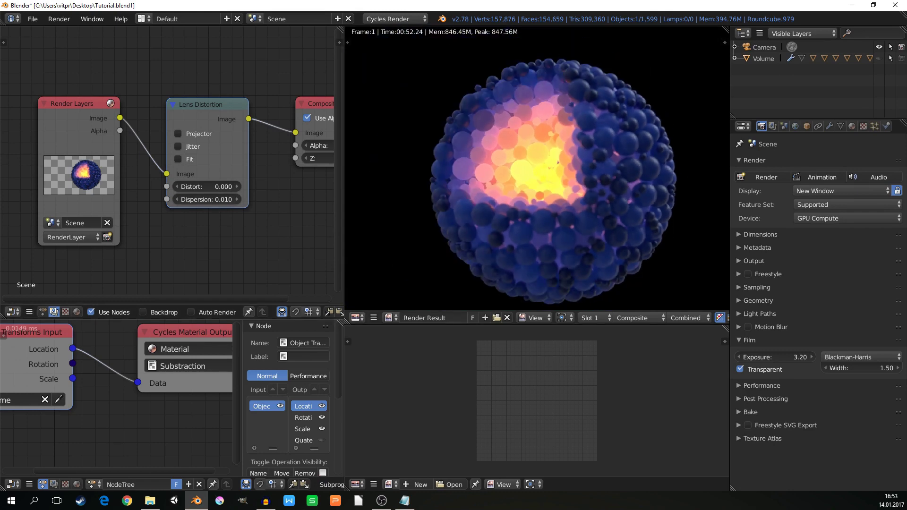
middle_drag(552, 163, 559, 154)
Step: Move the Render Layers node away from Lens Distortion and add an Image input node below the link between them
middle_drag(142, 142, 195, 130)
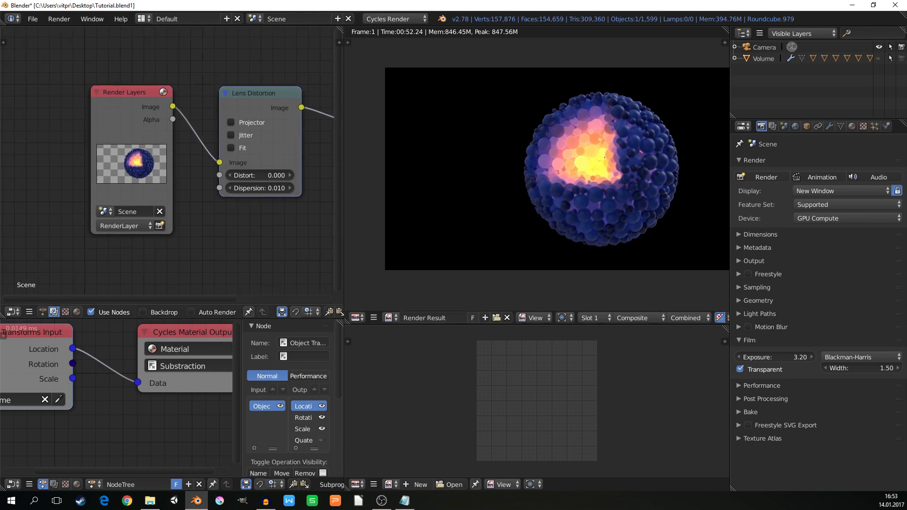
right_click(127, 94)
key(g)
click(21, 94)
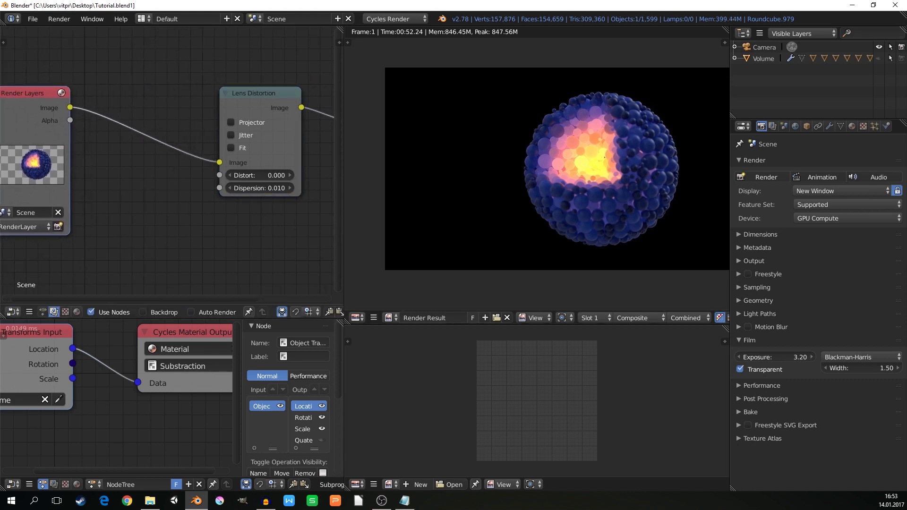
middle_drag(23, 95, 66, 95)
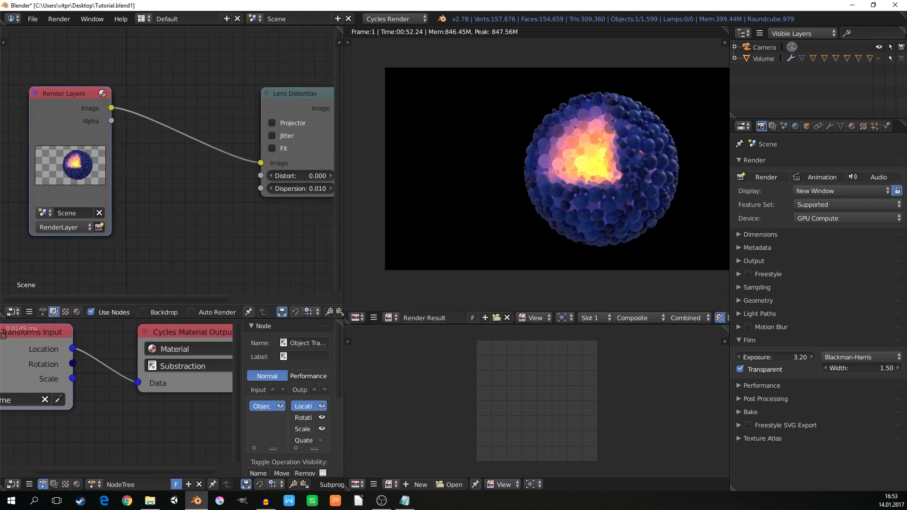
key(shift+a)
mouse_move(134, 118)
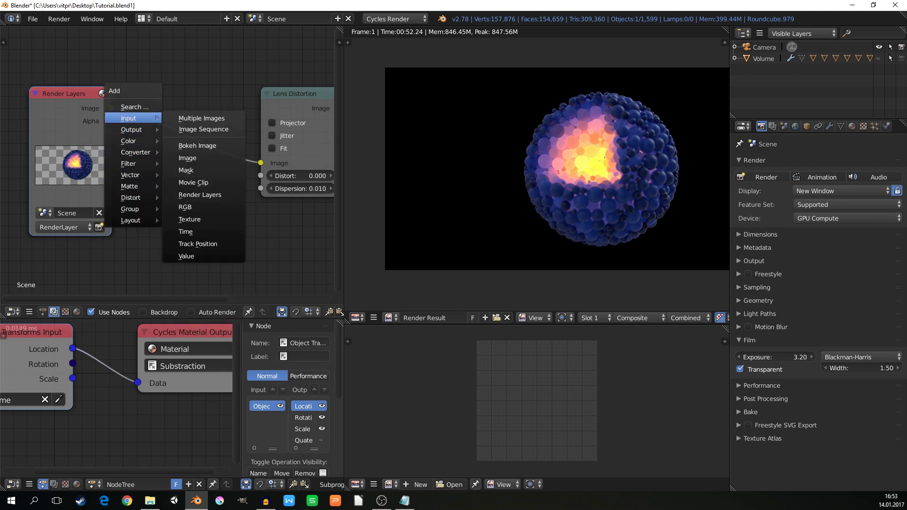
click(187, 158)
click(131, 202)
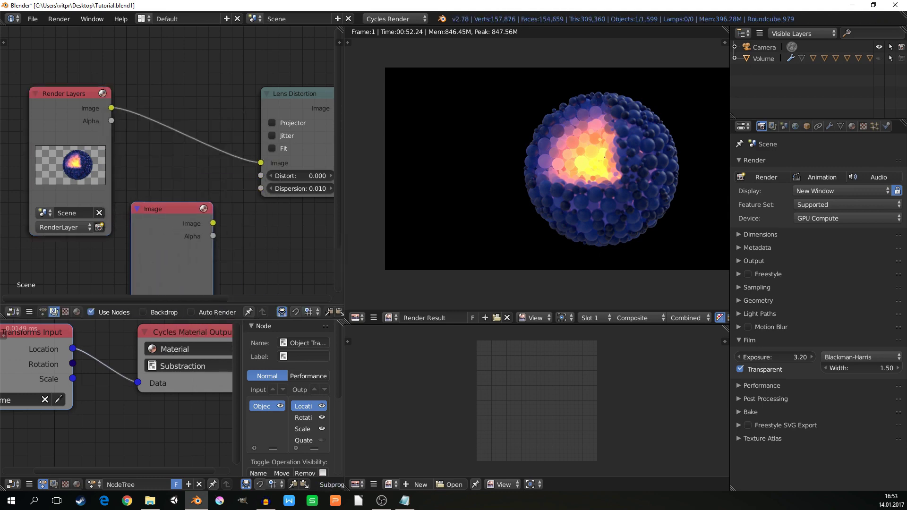
Step: Load dark-blur-blurred-gradient.jpg from the Desktop folder into the Image node, browsing the files as thumbnails
middle_drag(131, 202, 133, 132)
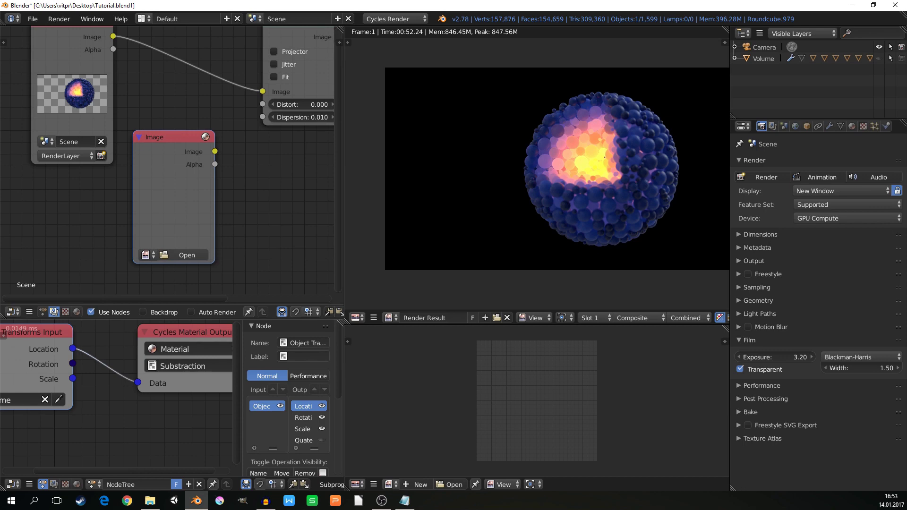
click(187, 255)
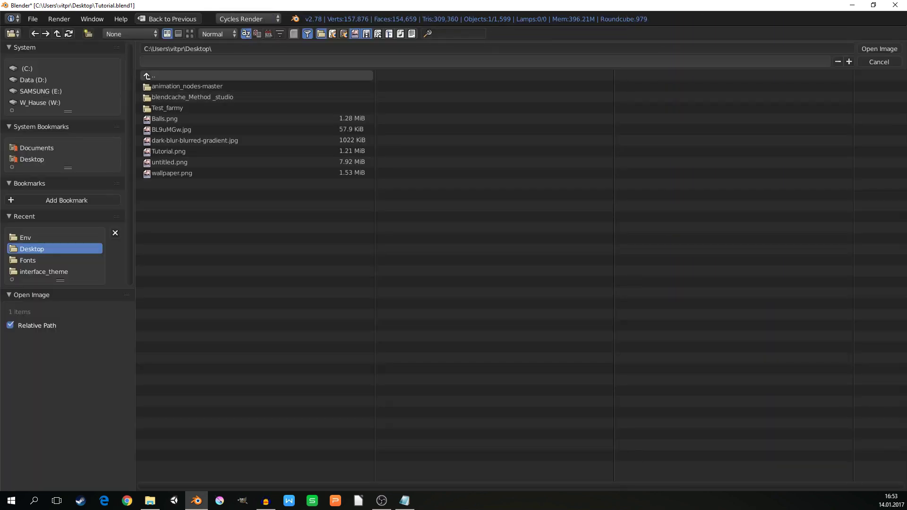
click(189, 34)
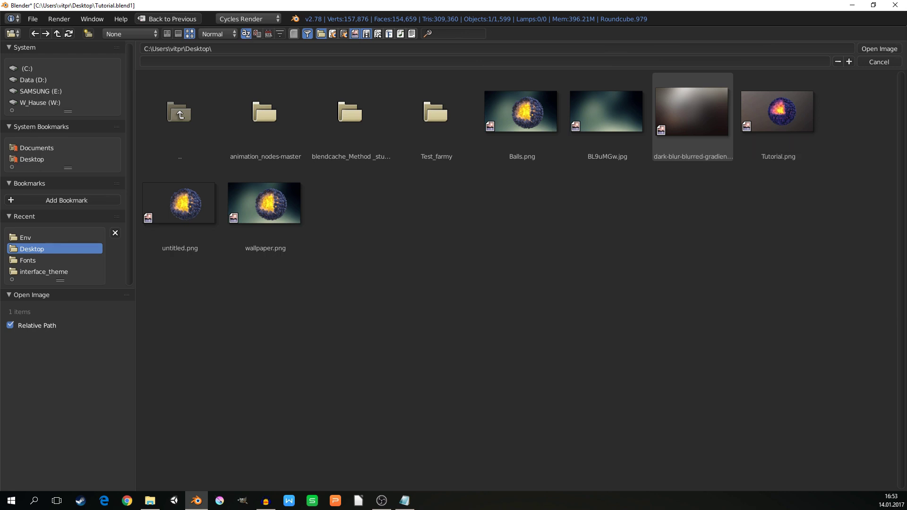
click(692, 117)
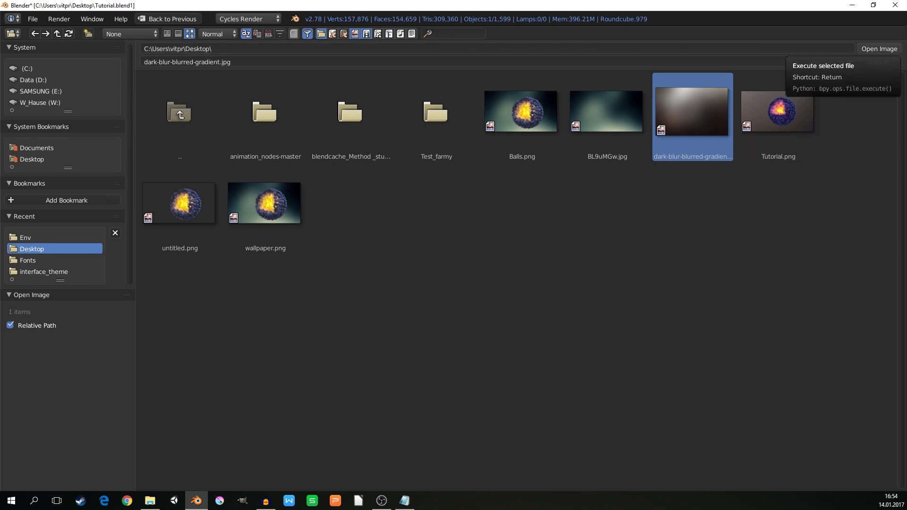
click(878, 48)
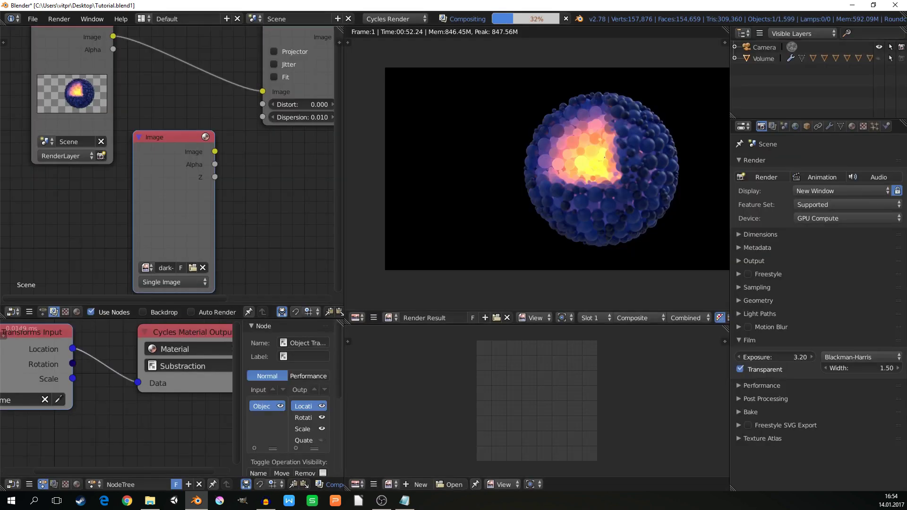
Step: Insert an Alpha Over node between Render Layers and Lens Distortion, with the Image node placed below Render Layers and linked as the background
middle_drag(199, 166, 219, 114)
drag(203, 102, 101, 145)
key(shift+a)
mouse_move(173, 150)
click(240, 149)
click(197, 36)
middle_drag(197, 36, 204, 106)
scroll(205, 106, down, 1)
middle_drag(222, 142, 171, 150)
drag(116, 209, 154, 180)
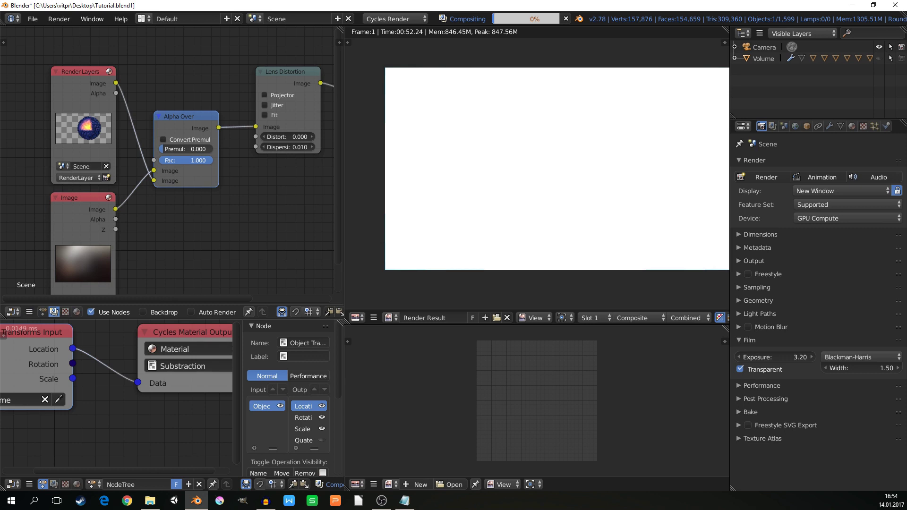
Step: Move the Image node further from Alpha Over and insert a Translate node on the link between them
middle_drag(179, 203, 224, 162)
click(125, 158)
drag(126, 157, 15, 164)
middle_drag(16, 162, 115, 198)
key(shift+a)
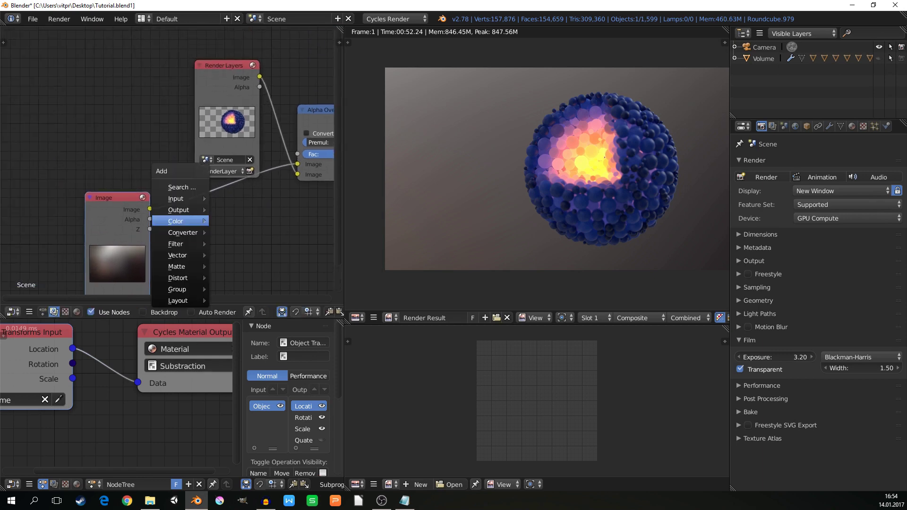
mouse_move(189, 221)
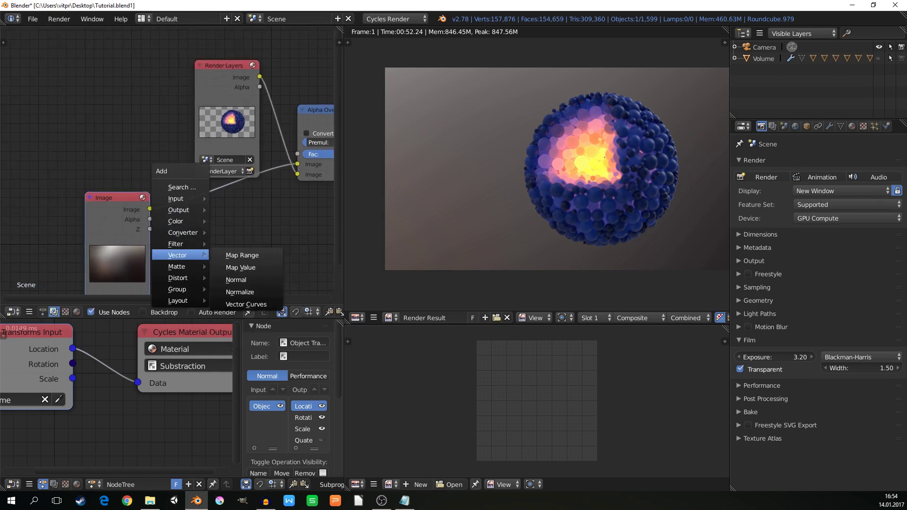
click(180, 198)
text(trans)
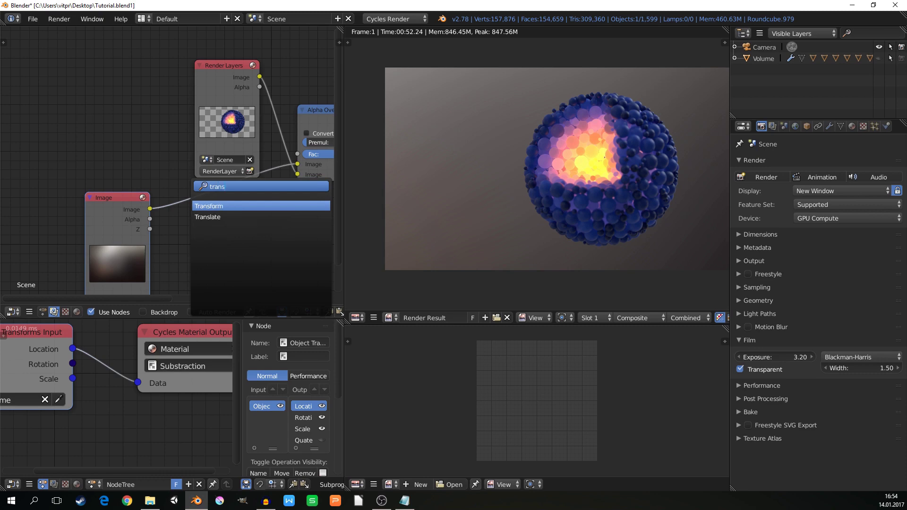
key(Down)
key(Return)
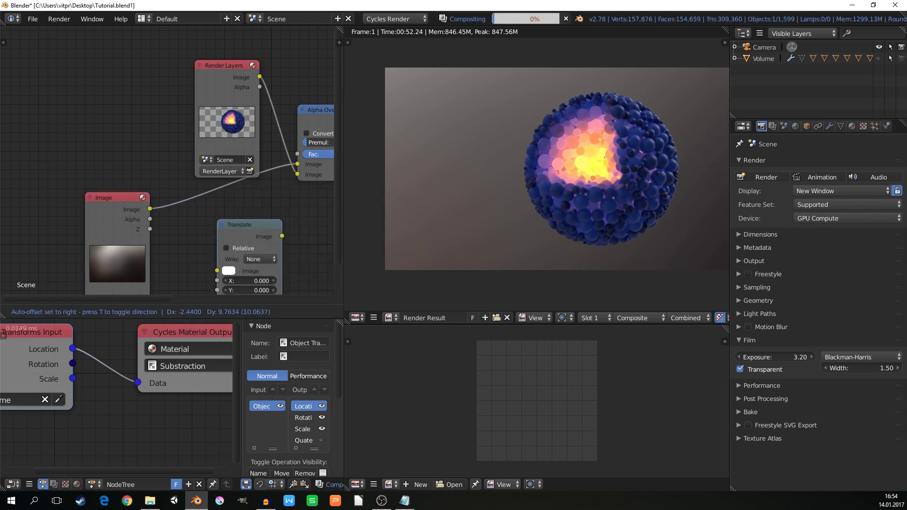
click(189, 188)
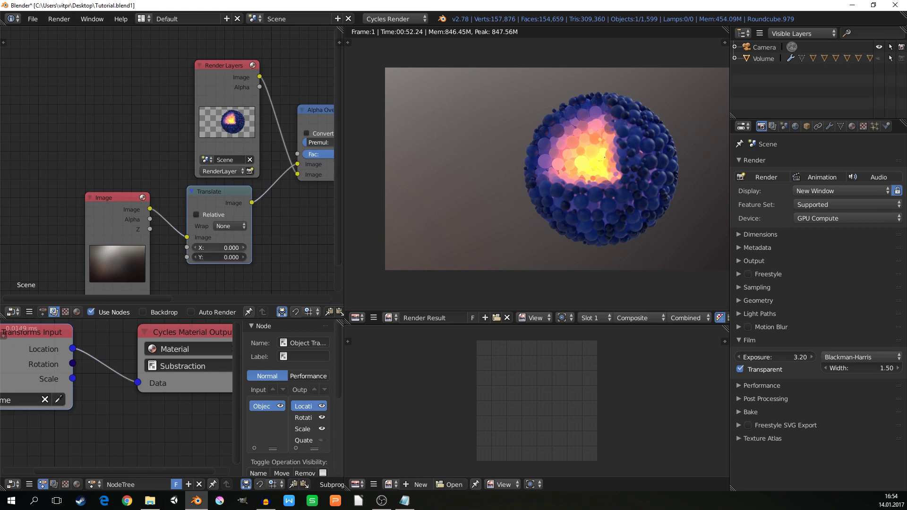
Step: Set the Translate node to X -0.240 and Y 0.490 with Relative enabled
drag(219, 247, 208, 247)
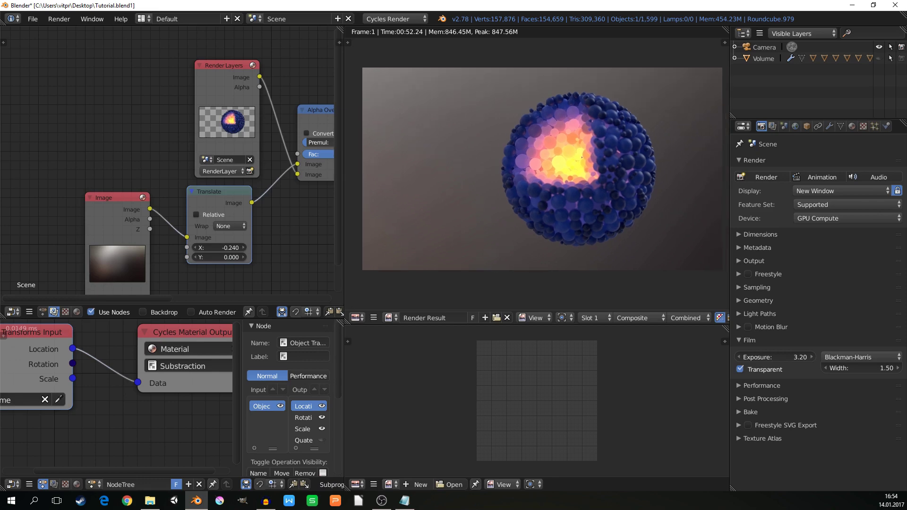
click(197, 214)
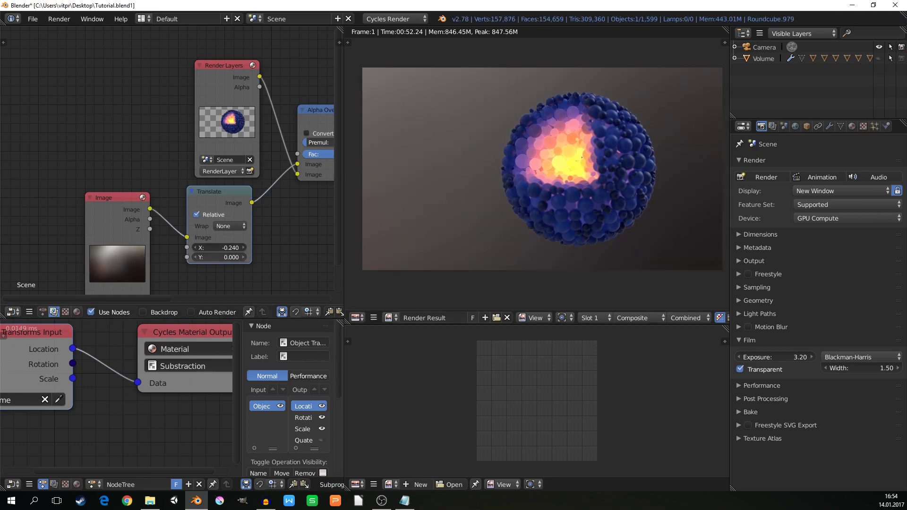
mouse_move(231, 256)
mouse_down()
mouse_move(192, 257)
mouse_move(241, 257)
mouse_up()
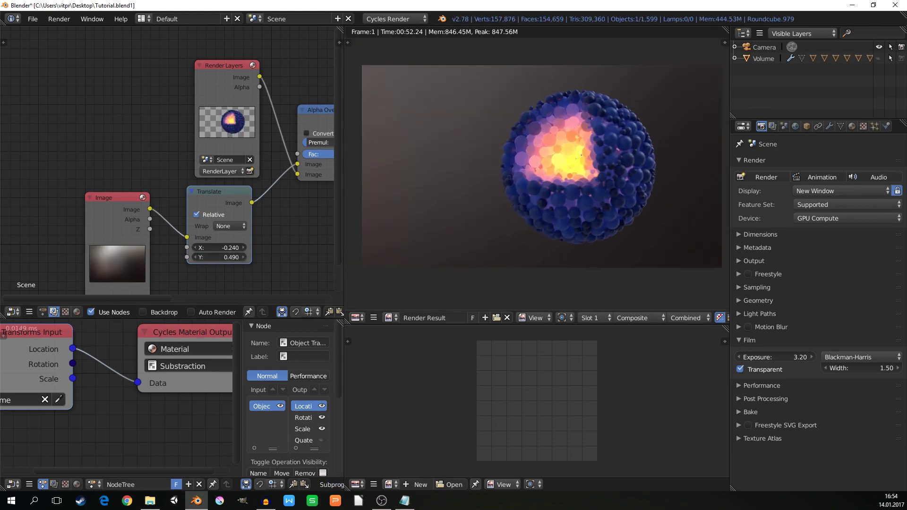
Step: Move the Composite node further away from Lens Distortion to make room for more nodes
middle_drag(264, 213, 108, 185)
scroll(189, 165, down, 1)
middle_drag(203, 166, 83, 238)
click(244, 119)
scroll(195, 145, down, 2)
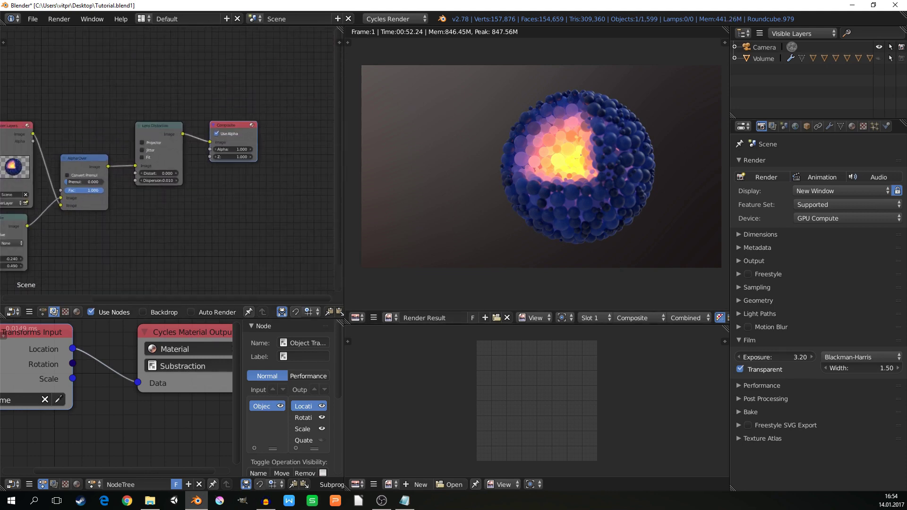
middle_drag(195, 145, 212, 142)
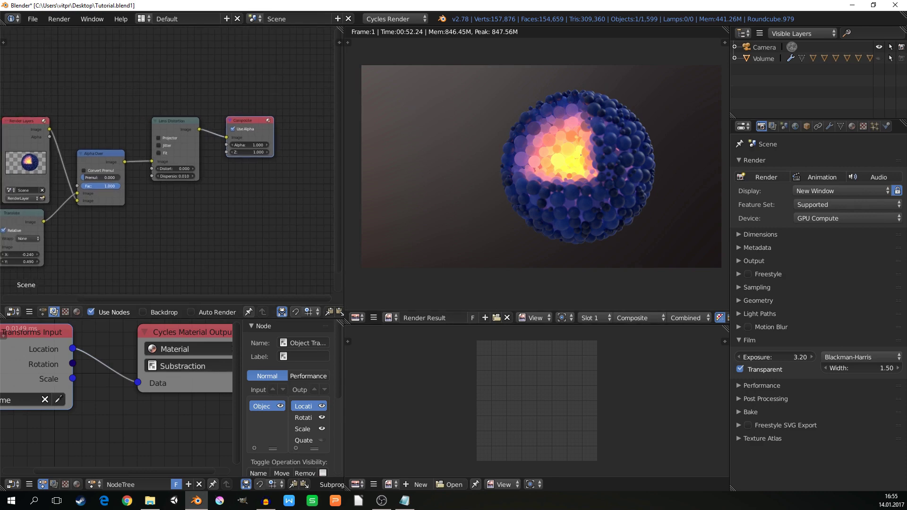
key(g)
click(265, 155)
scroll(185, 193, up, 2)
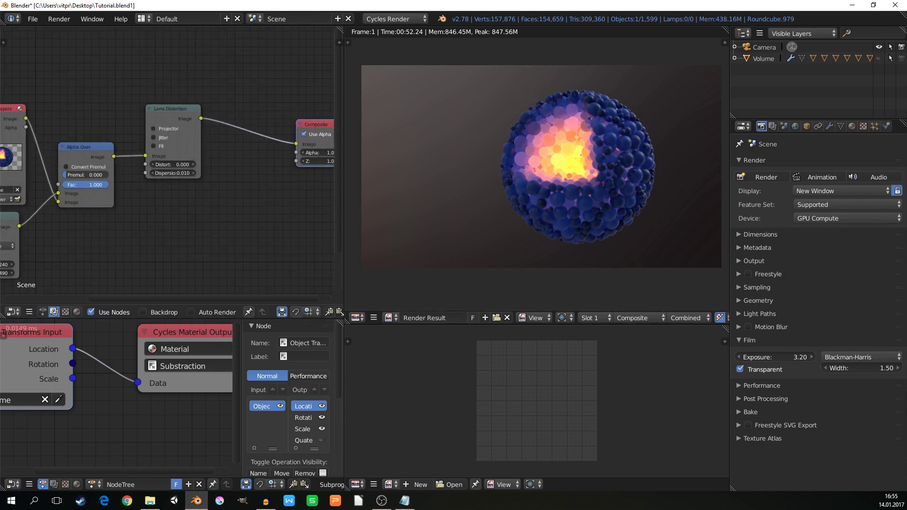
Step: Duplicate the Lens Distortion node below Alpha Over, feed it the Render Layers image and set its distort to 1.000
middle_drag(178, 212, 206, 194)
key(shift+a)
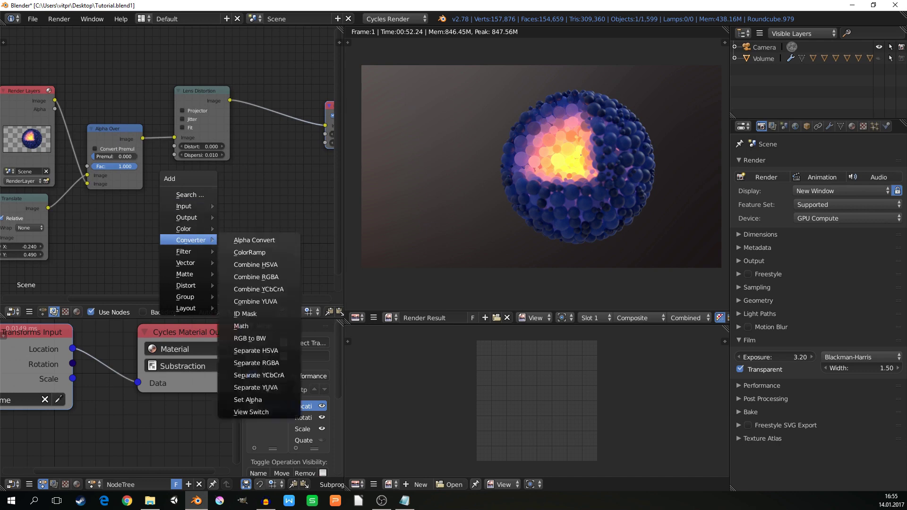
click(207, 124)
key(shift+d)
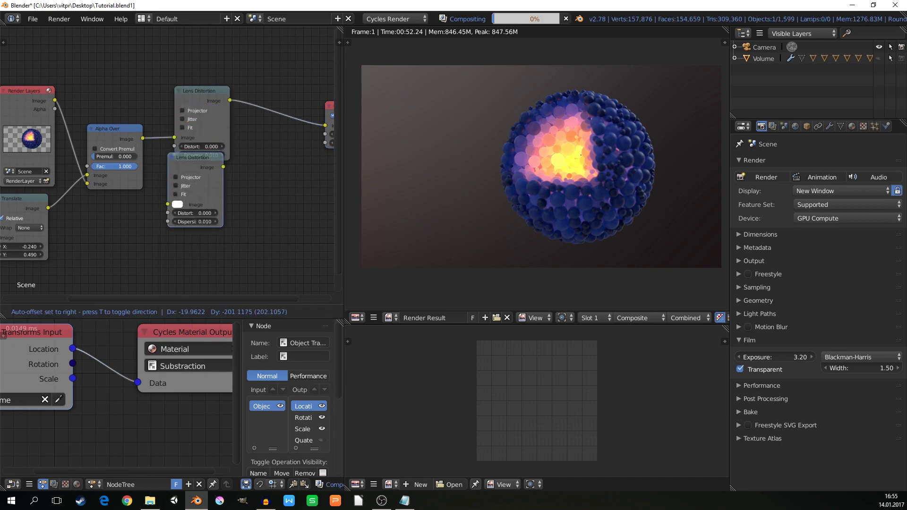
key(Return)
drag(55, 109, 126, 232)
drag(55, 100, 250, 232)
drag(203, 178, 136, 220)
Step: Add a Math node beside the duplicated Lens Distortion node and set its operation to Greater Than
key(shift+a)
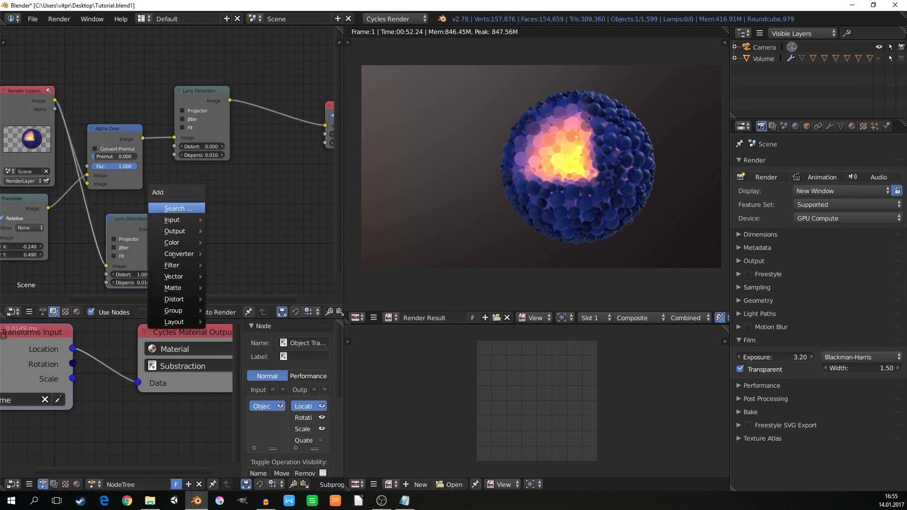
mouse_move(179, 253)
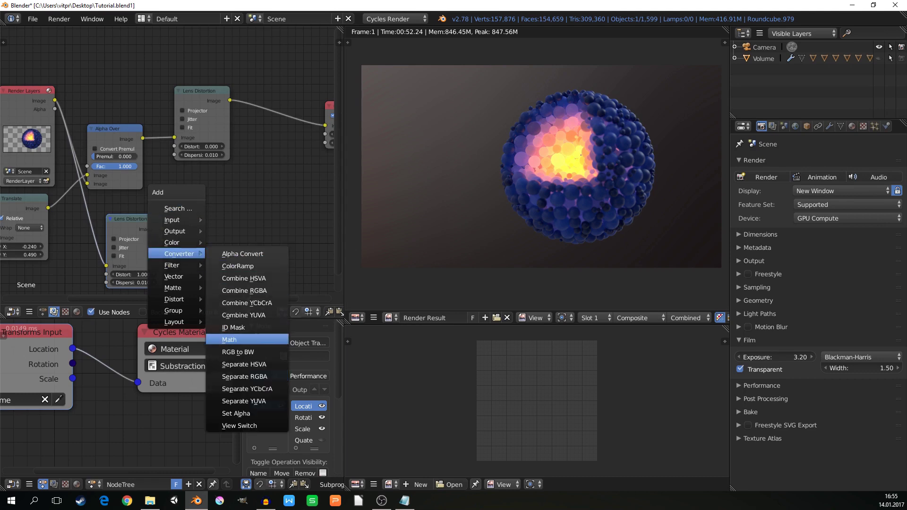
click(231, 339)
click(215, 228)
click(215, 226)
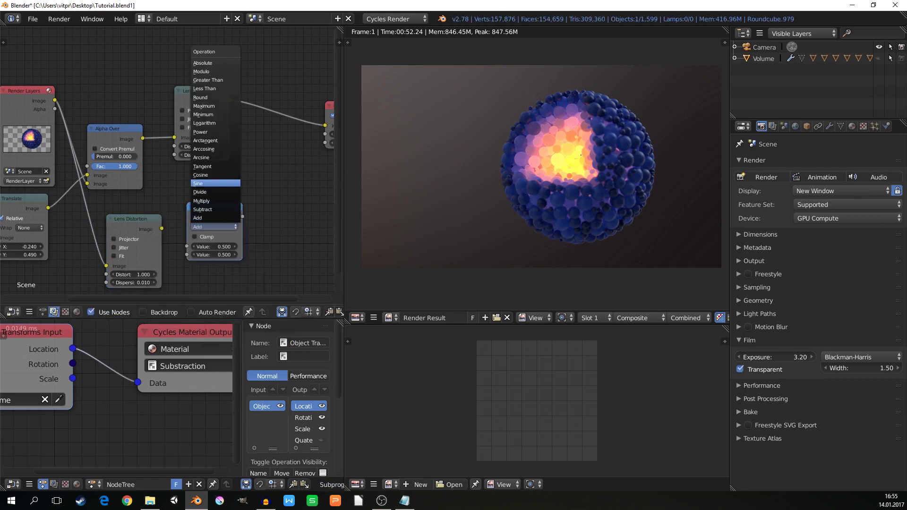
click(208, 80)
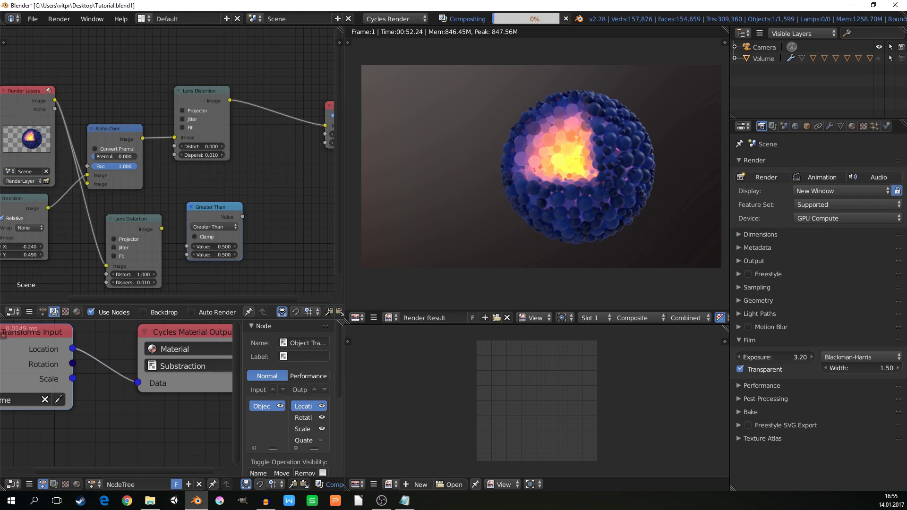
Step: Link the duplicated Lens Distortion output to the Greater Than node's first value and set its second value to 0
drag(161, 228, 187, 247)
click(214, 255)
text(0)
key(Return)
Step: Add a Blur node beside the Greater Than node and link the Greater Than value to its image input
middle_drag(256, 193, 212, 192)
key(shift+a)
mouse_move(213, 192)
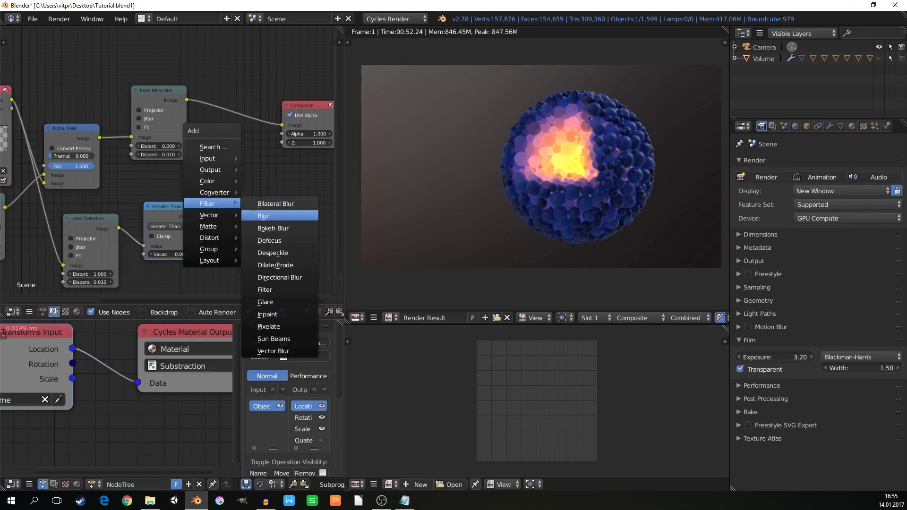
click(263, 215)
click(214, 164)
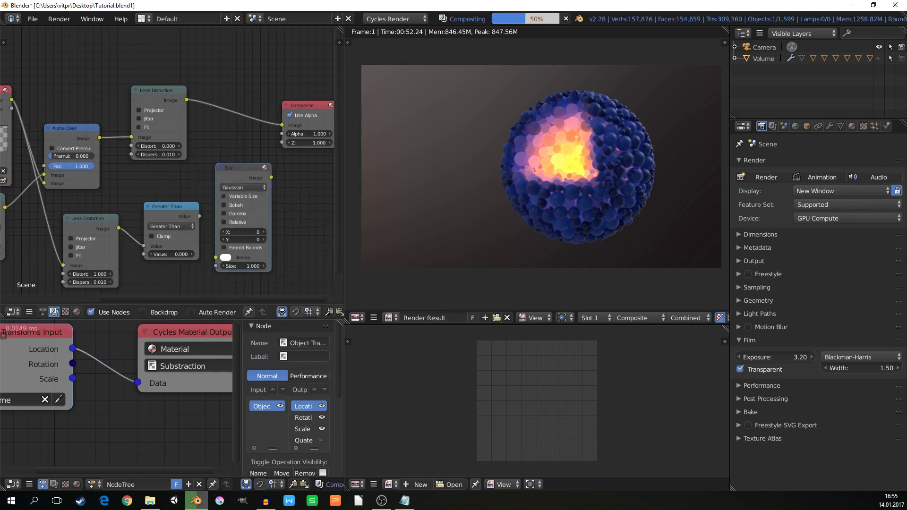
drag(199, 216, 216, 257)
Step: Set the Blur node's filter type to Fast Gaussian and its X and Y sizes to 256
click(245, 187)
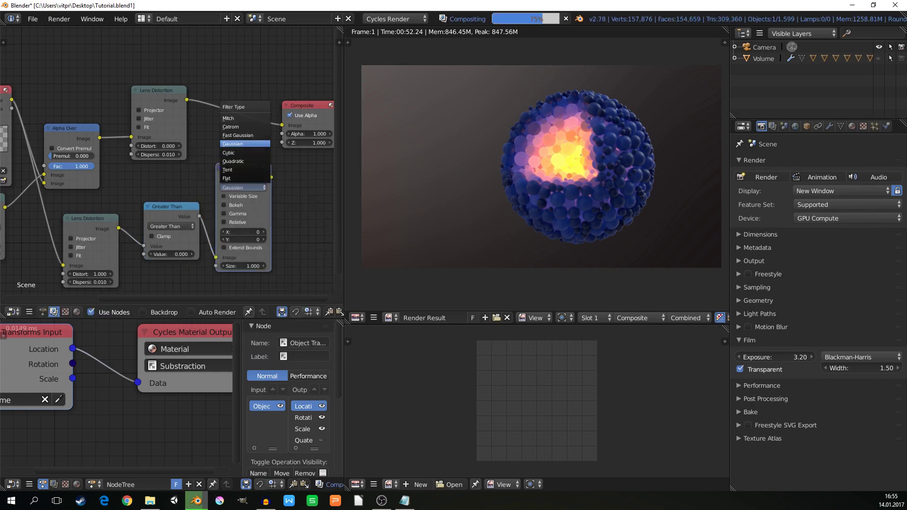
click(237, 135)
click(244, 206)
text(256)
key(Tab)
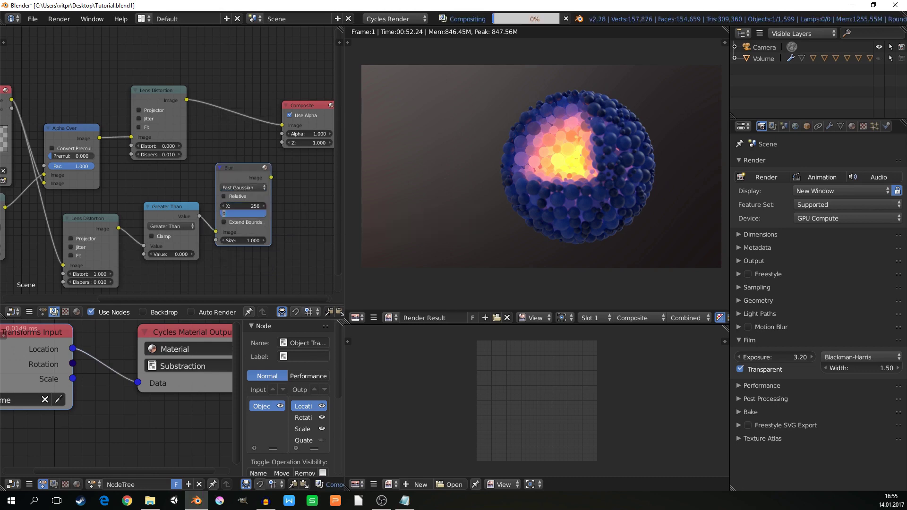
text(256)
key(Return)
Step: Insert a Mix node on the link between Lens Distortion and Composite and set its blend type to Multiply
middle_drag(287, 181, 229, 206)
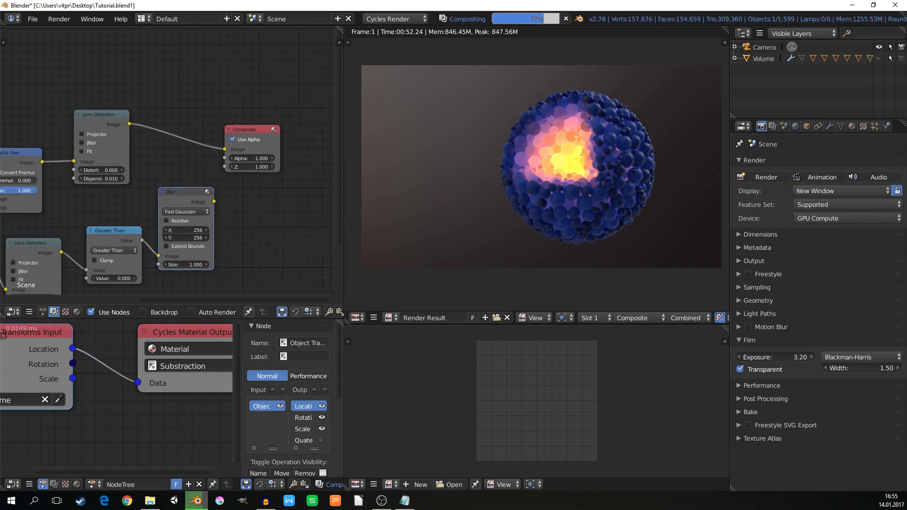
key(shift+a)
mouse_move(227, 183)
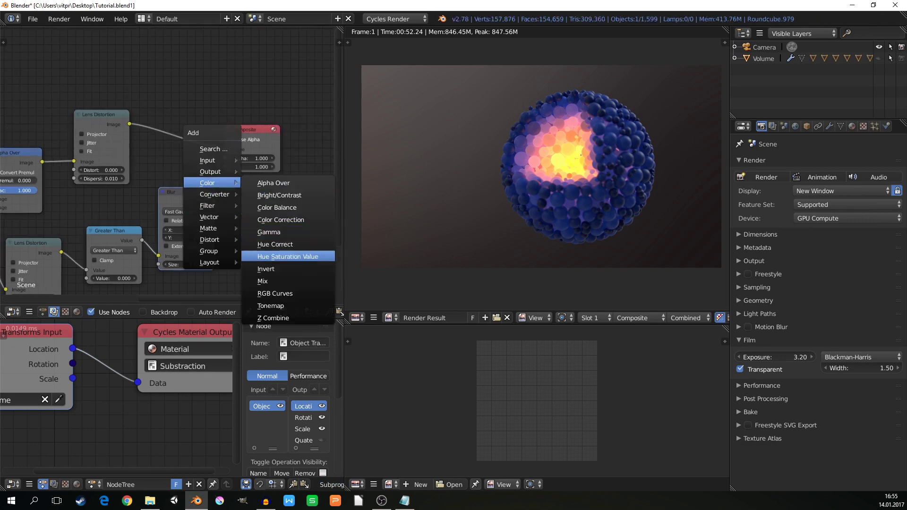
click(262, 281)
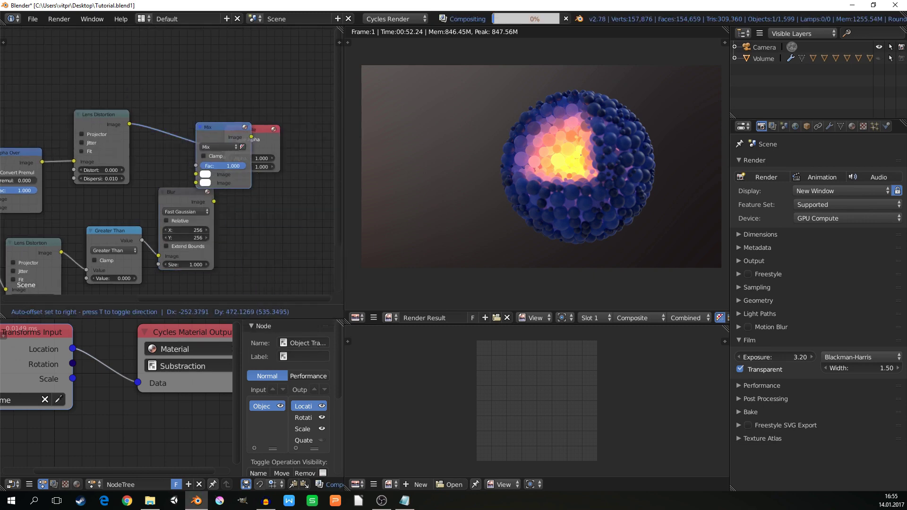
click(198, 122)
click(218, 146)
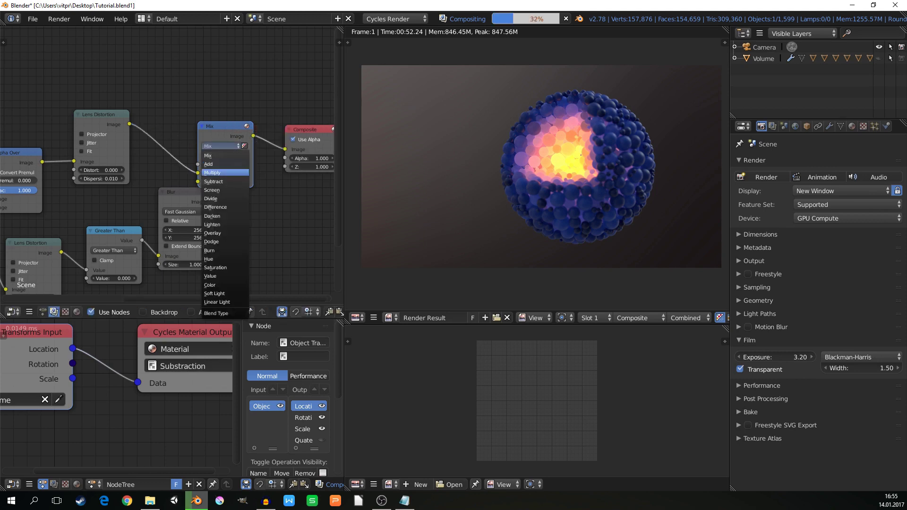
click(218, 173)
Step: Shift the Multiply node towards Composite, link the Blur output to its second image input and set its factor to 0.366
drag(221, 173, 250, 173)
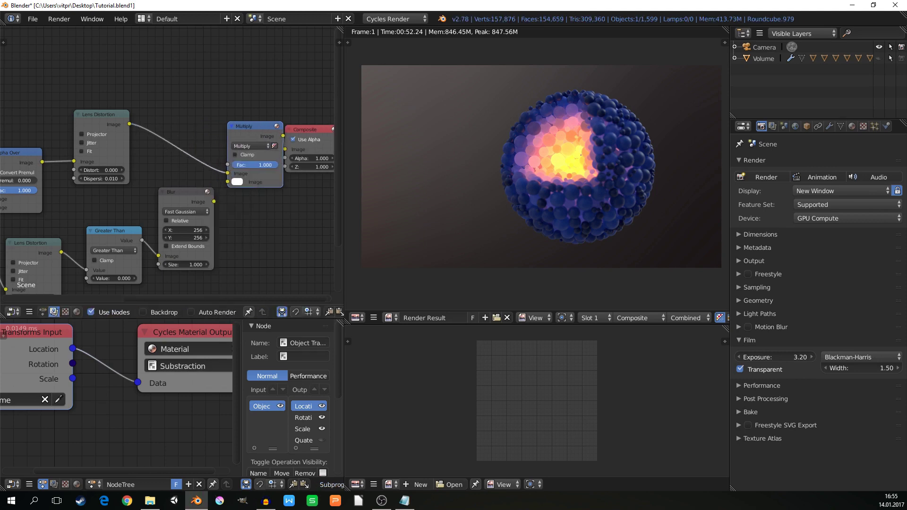
drag(214, 202, 227, 181)
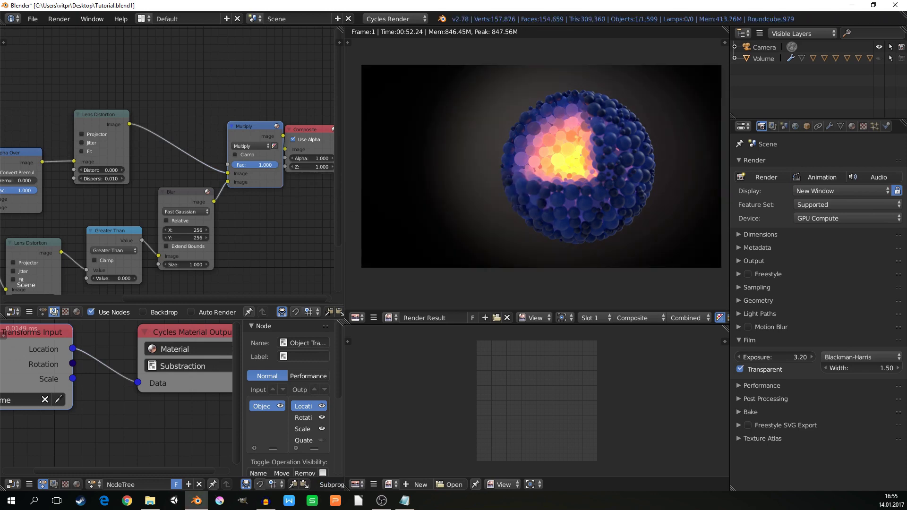
drag(265, 165, 244, 165)
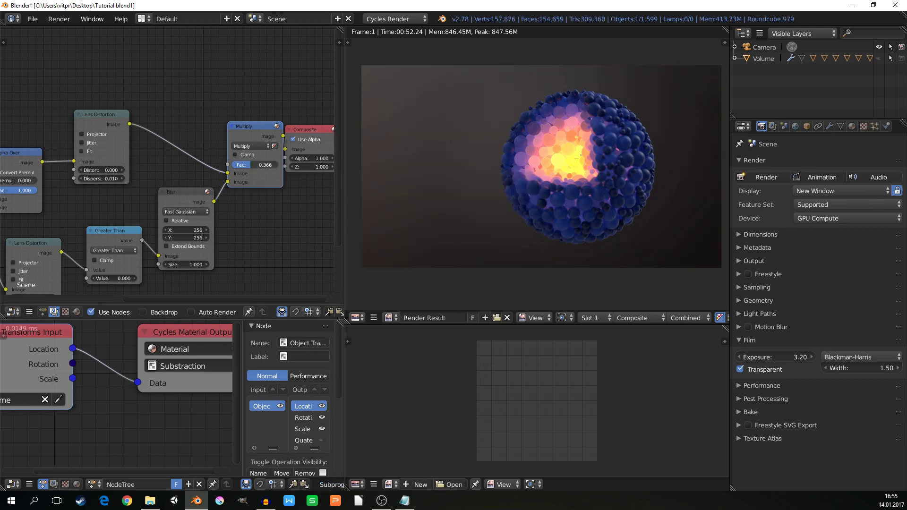
Step: Maximize the render result view and examine the composited image up close
key(ctrl+space)
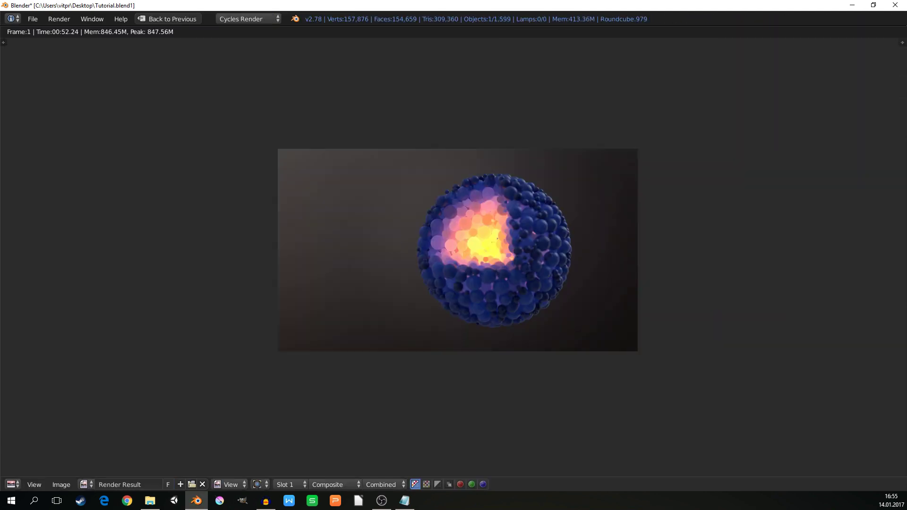
scroll(397, 287, up, 3)
middle_drag(397, 287, 327, 329)
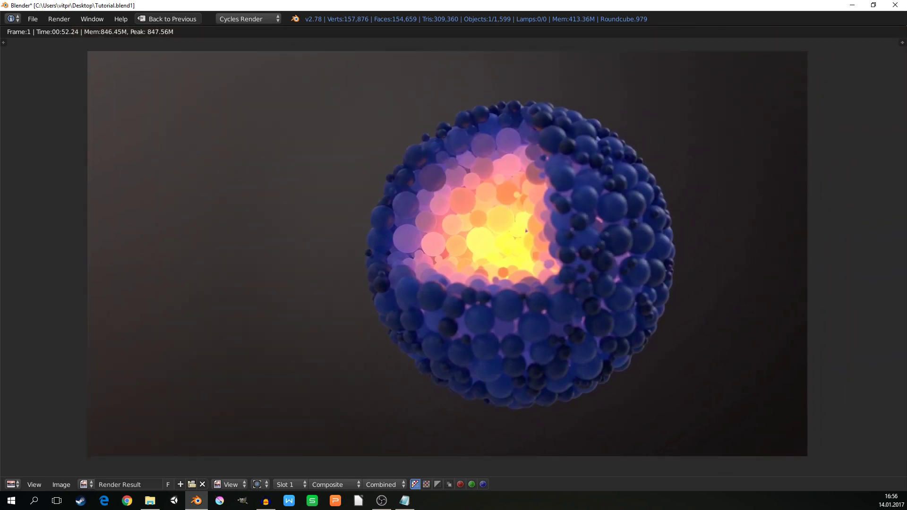